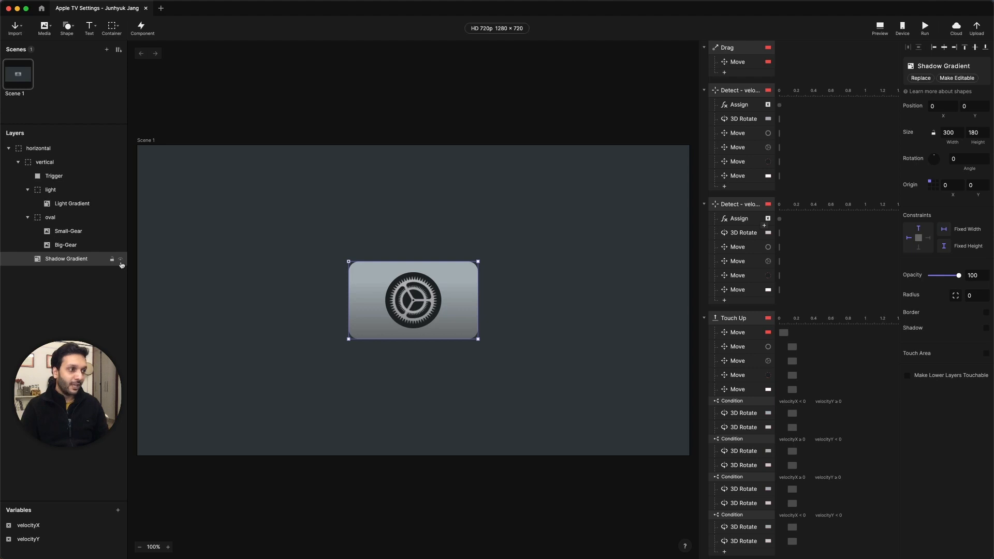
- Toggle the Shadow Gradient's visibility off and on, and examine the oval container with its Small-Gear and Big-Gear layers
left_click(121, 261)
left_click(120, 261)
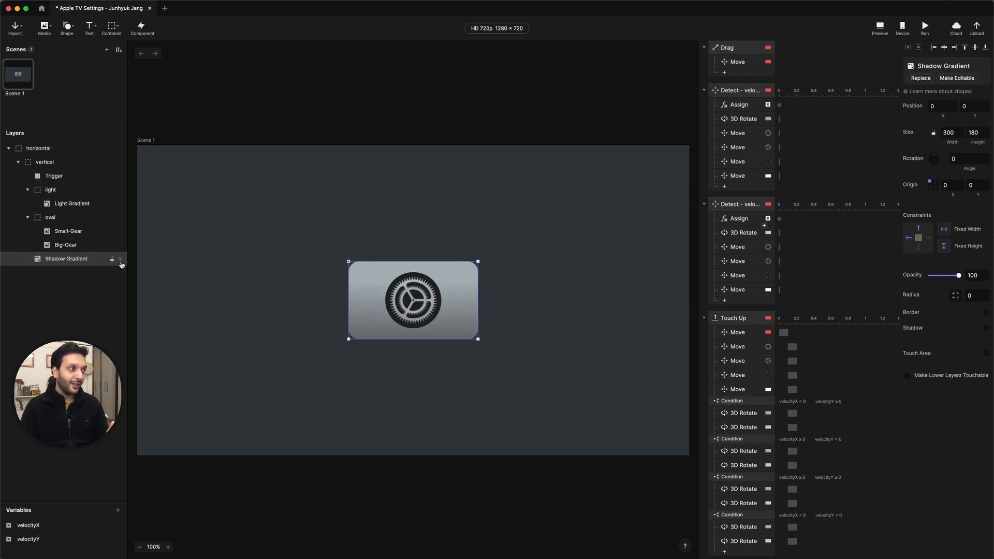
left_click(82, 221)
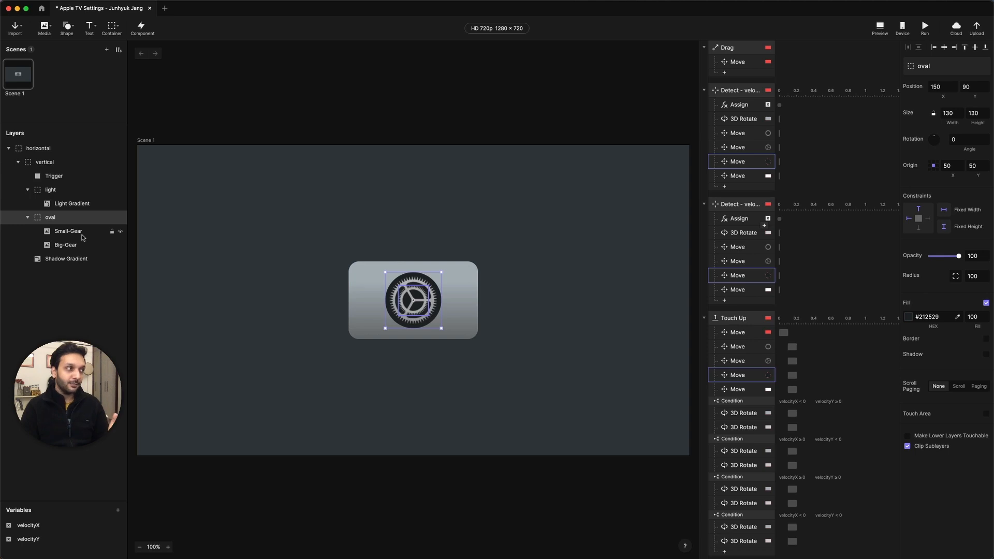
left_click(82, 236)
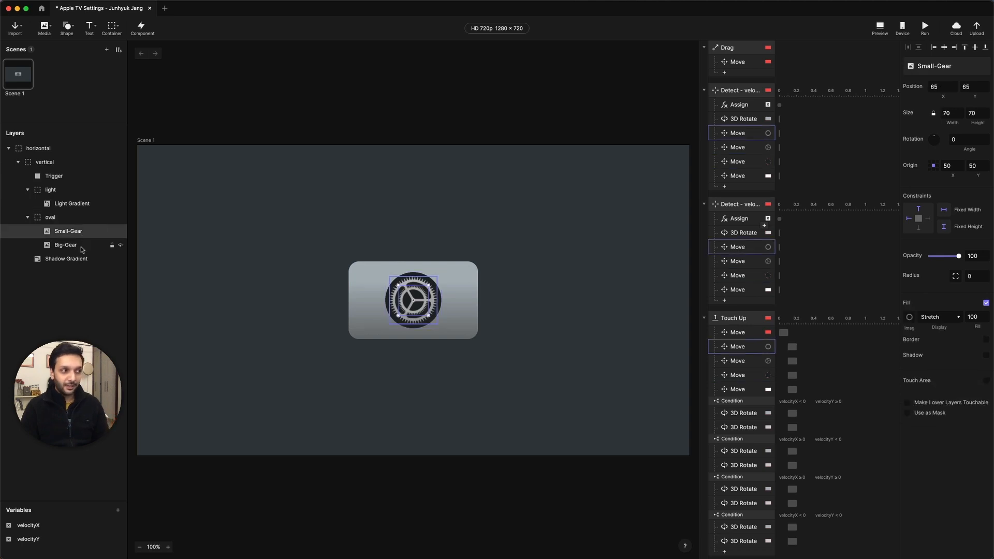
left_click(82, 250)
left_click(78, 221)
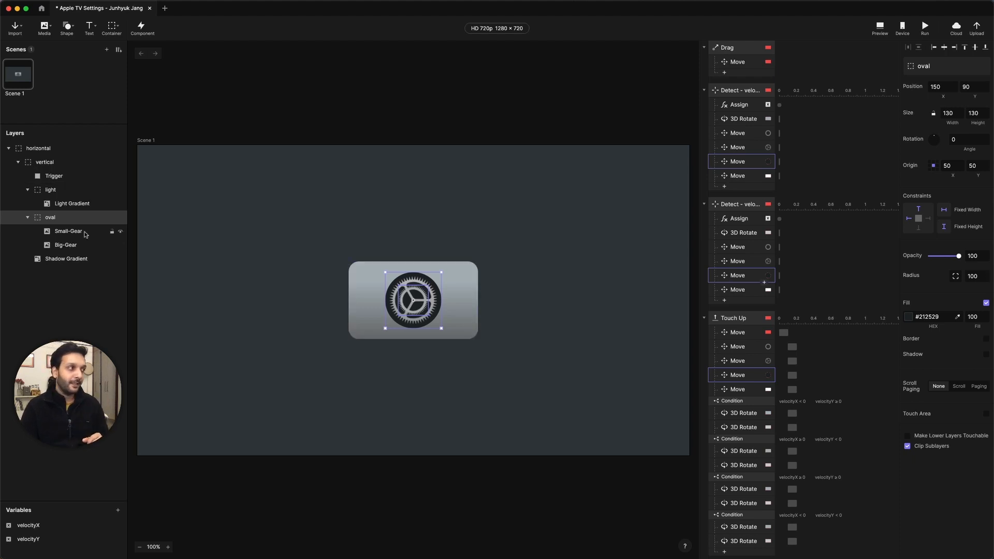
- Examine the light container and its Light Gradient, and turn off Clip Sublayers on the vertical container
left_click(63, 193)
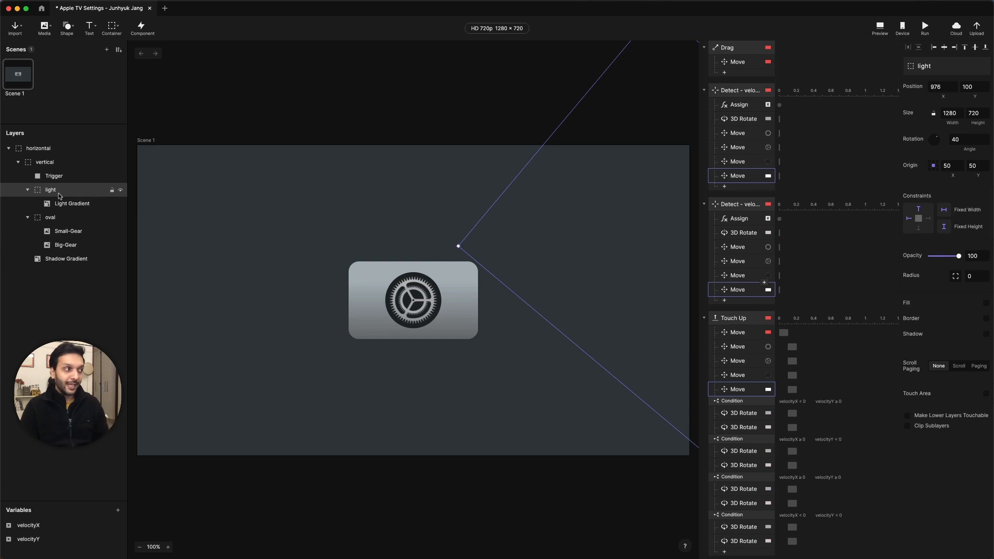
left_click(66, 206)
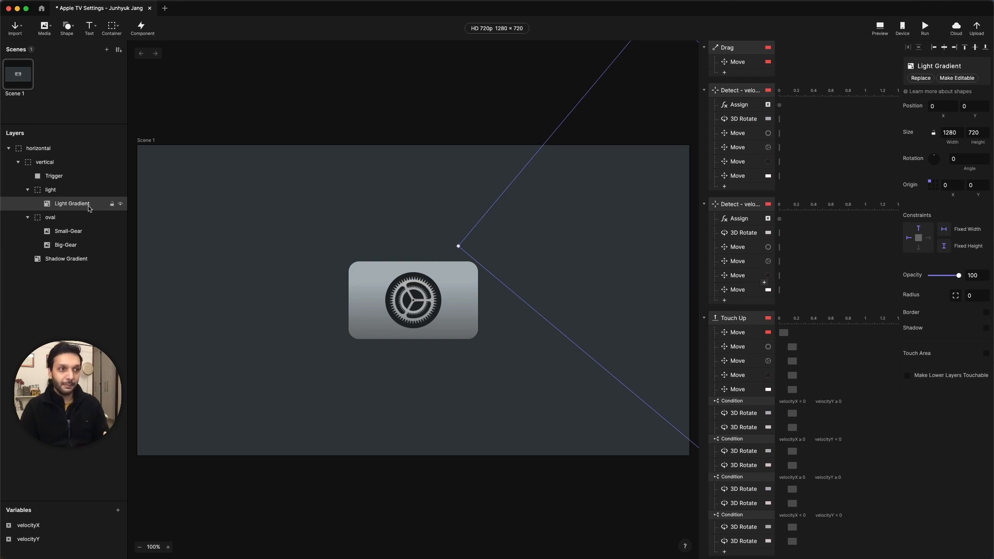
left_click(52, 164)
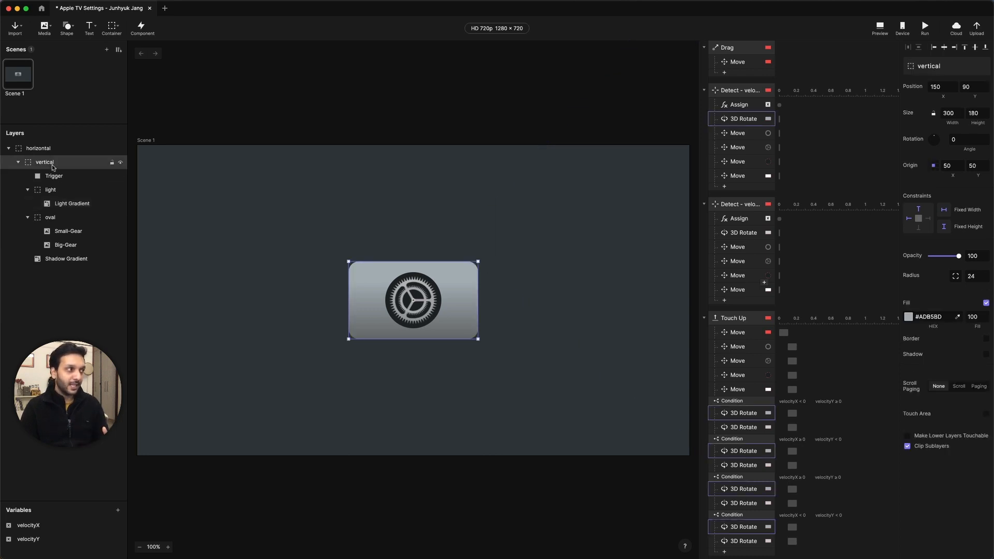
left_click(907, 446)
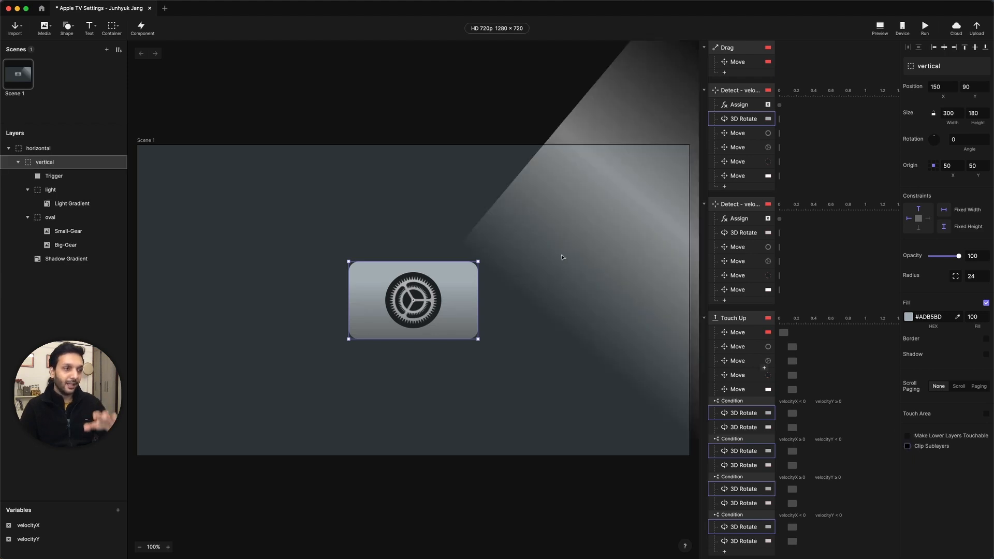
- Set the fill opacity of the Trigger layer to 50
left_click(73, 180)
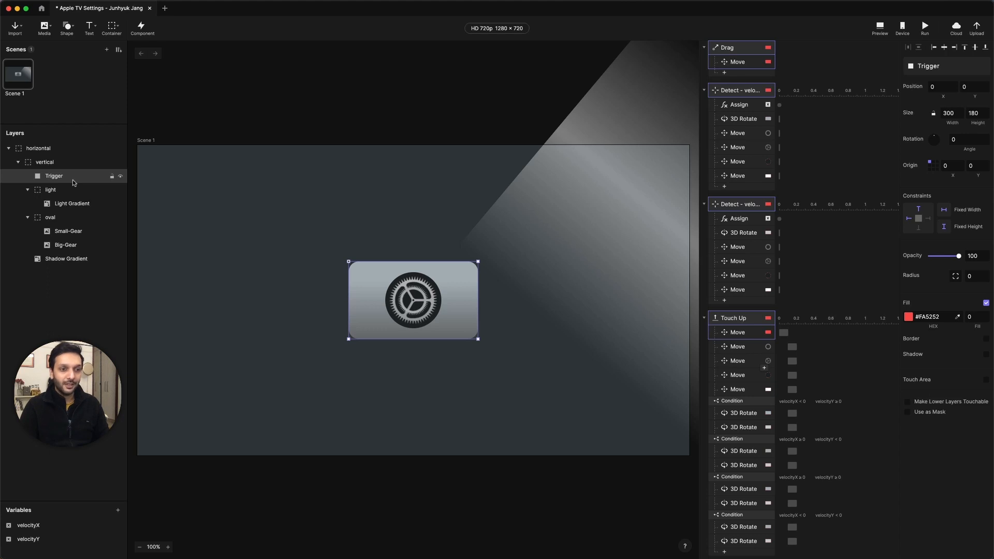
left_click(975, 317)
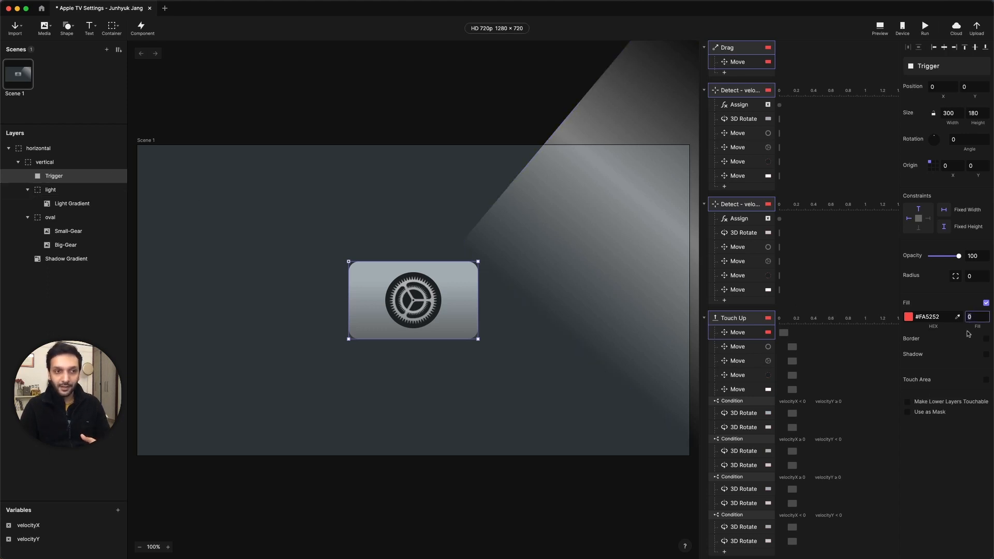
type("50")
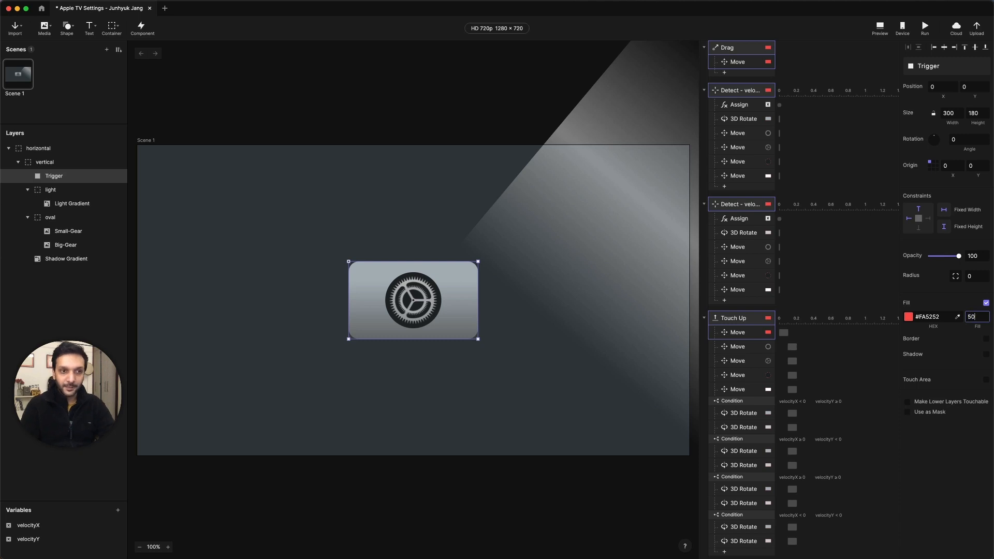
key("Return")
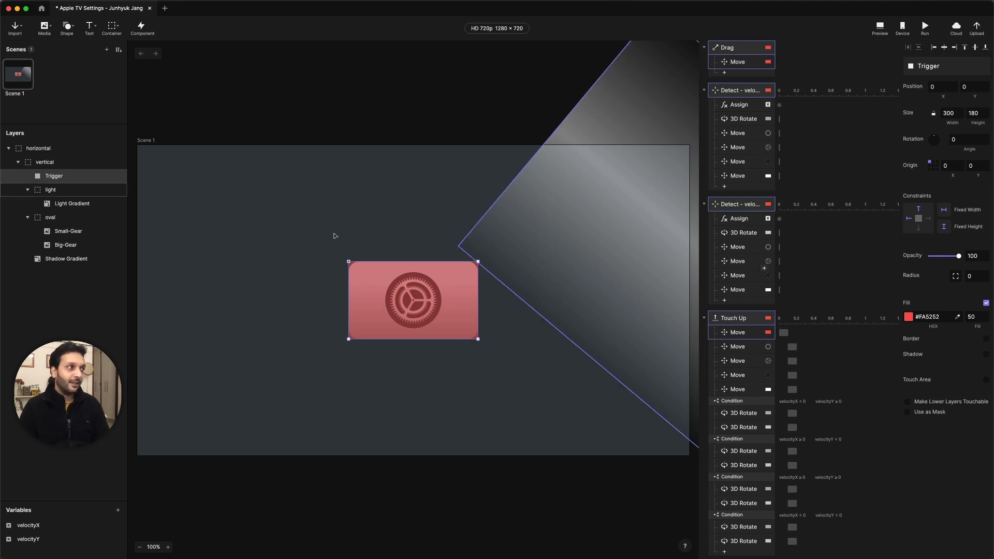
- Examine how the vertical container is nested inside the horizontal container, collapsing and expanding its sublayers
left_click(18, 162)
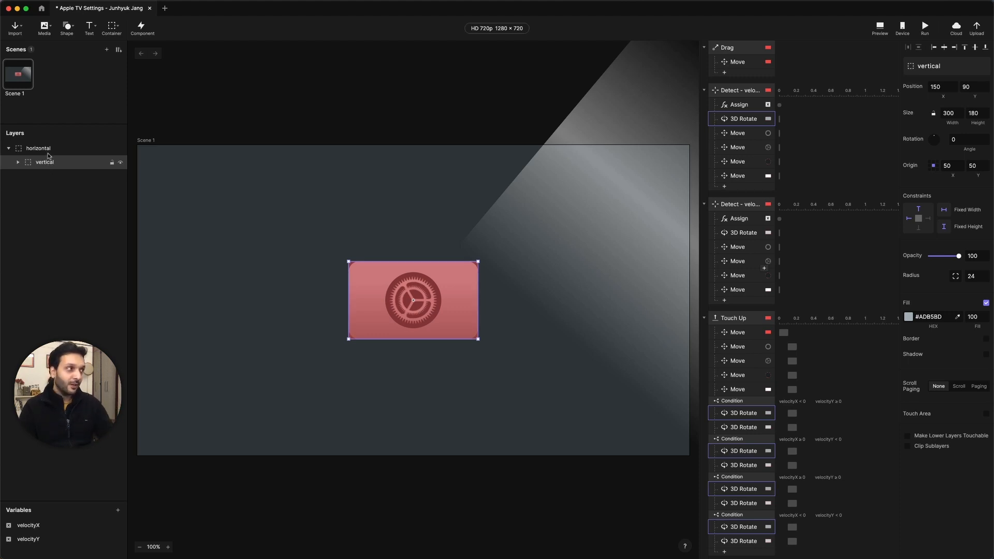
left_click(47, 150)
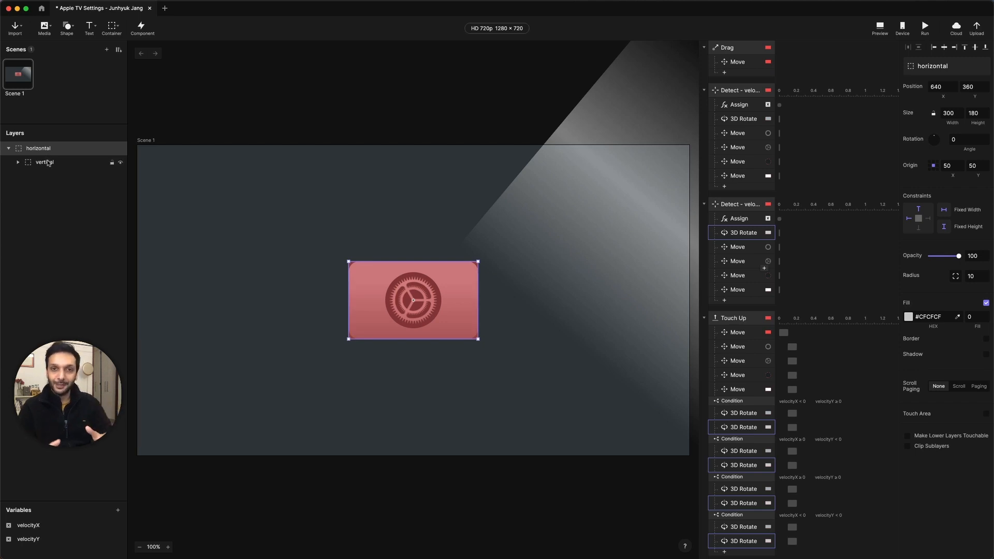
left_click(19, 163)
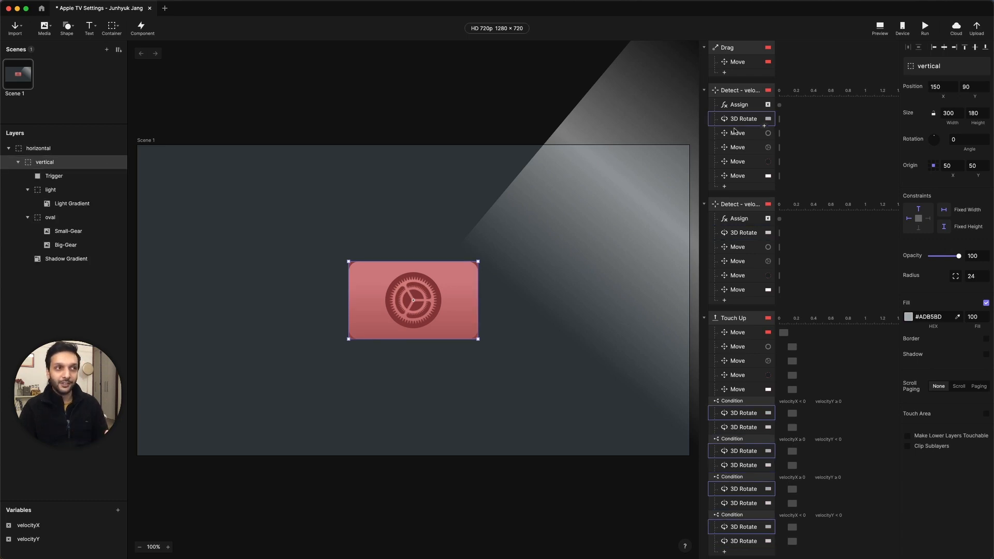
- Disable all Move and 3D Rotate responses under the Touch Up trigger, including those in its conditions
scroll(751, 395, "down", 1)
scroll(751, 396, "down", 5)
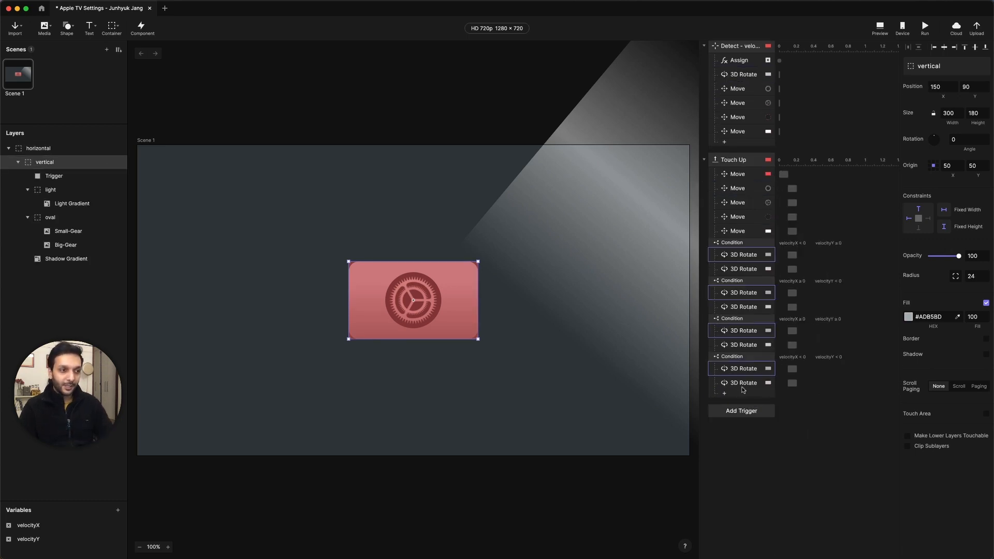
left_click(745, 384)
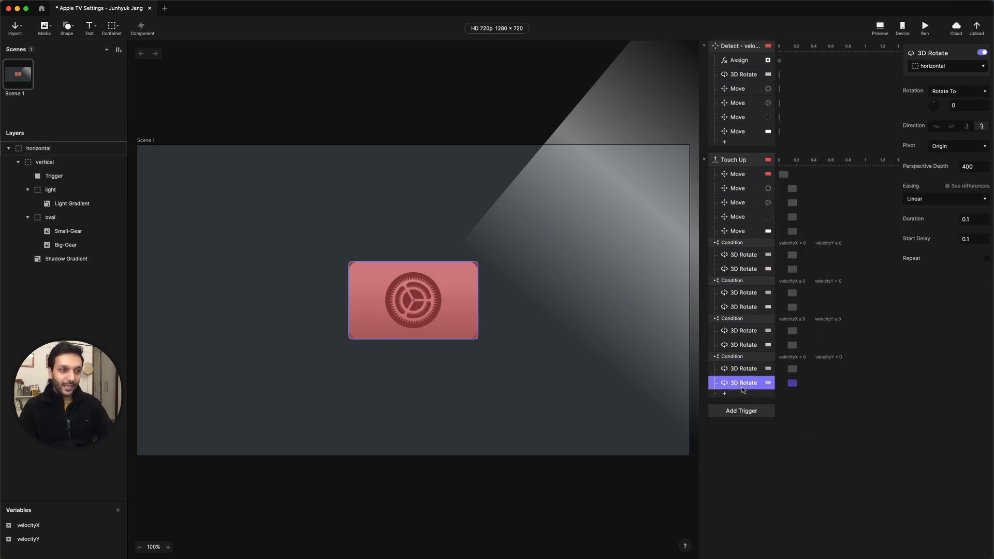
left_click(736, 178, "shift")
left_click(981, 52)
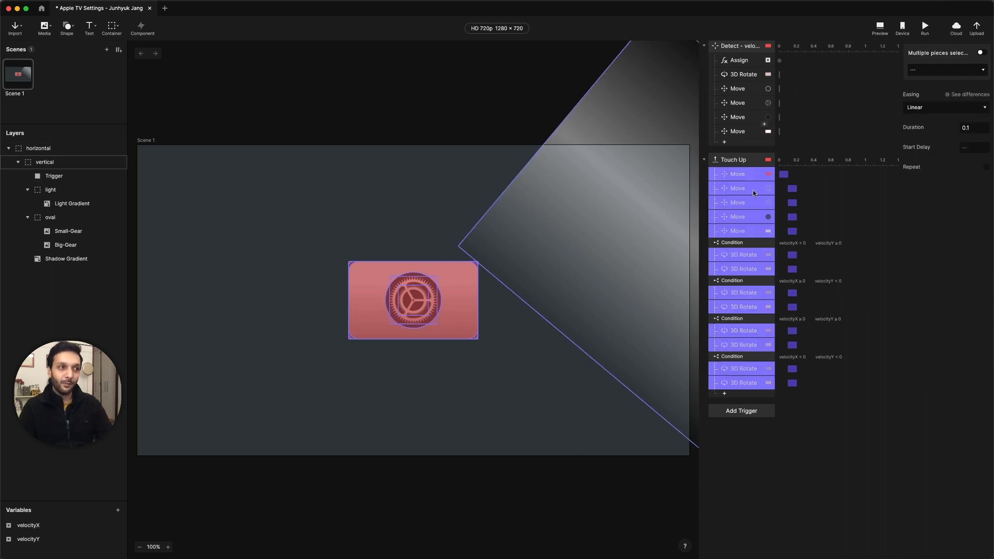
- Disable the Assign, 3D Rotate and Move responses under the second Detect trigger
scroll(744, 194, "up", 3)
left_click(743, 203)
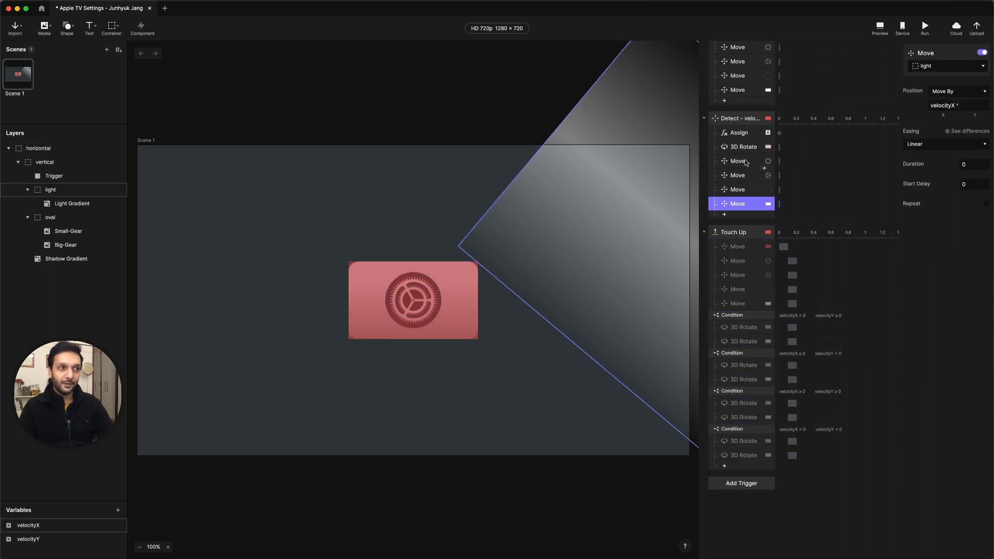
left_click(743, 133, "shift")
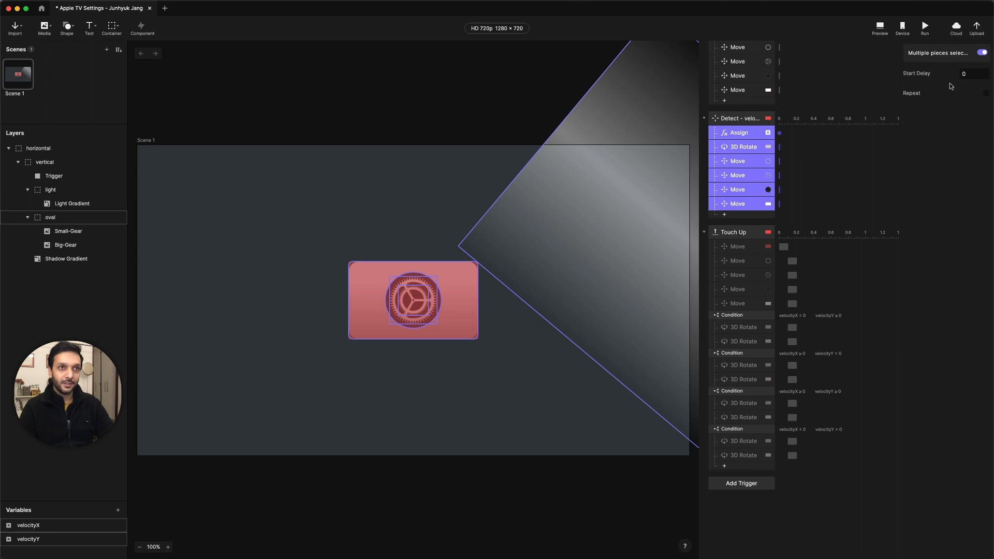
left_click(981, 52)
- Disable the Assign, 3D Rotate and Move responses under the first Detect trigger
scroll(747, 163, "up", 2)
scroll(747, 164, "up", 2)
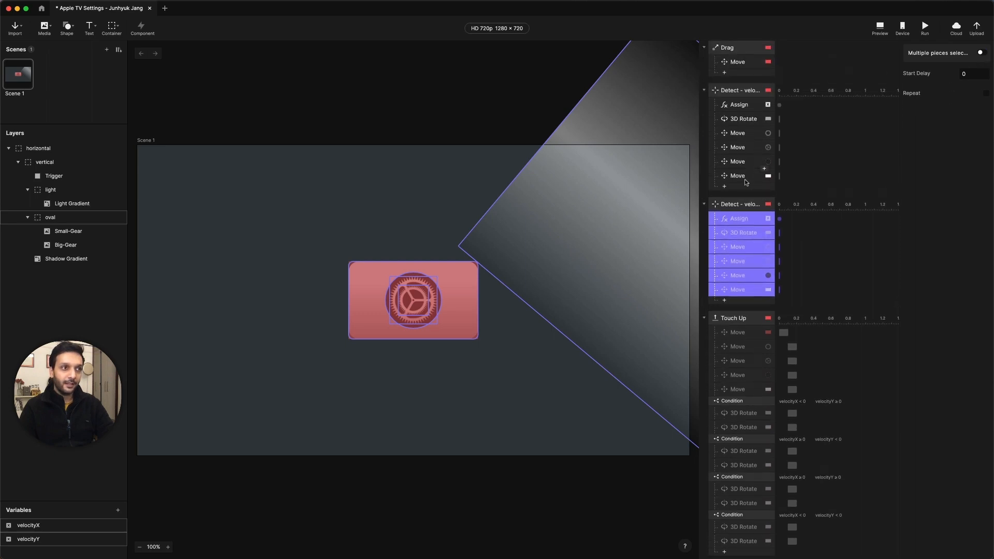
left_click(744, 176)
left_click(743, 109, "shift")
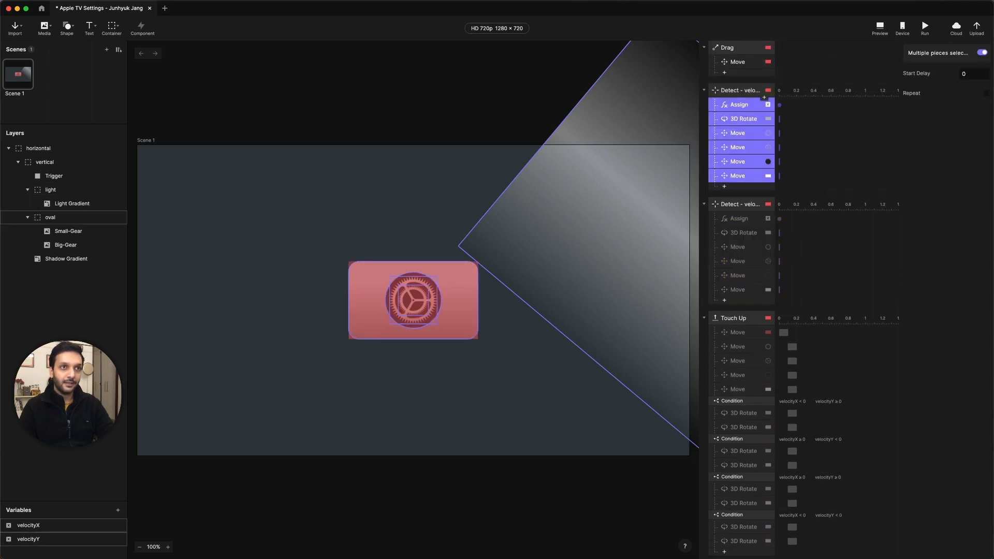
left_click(981, 52)
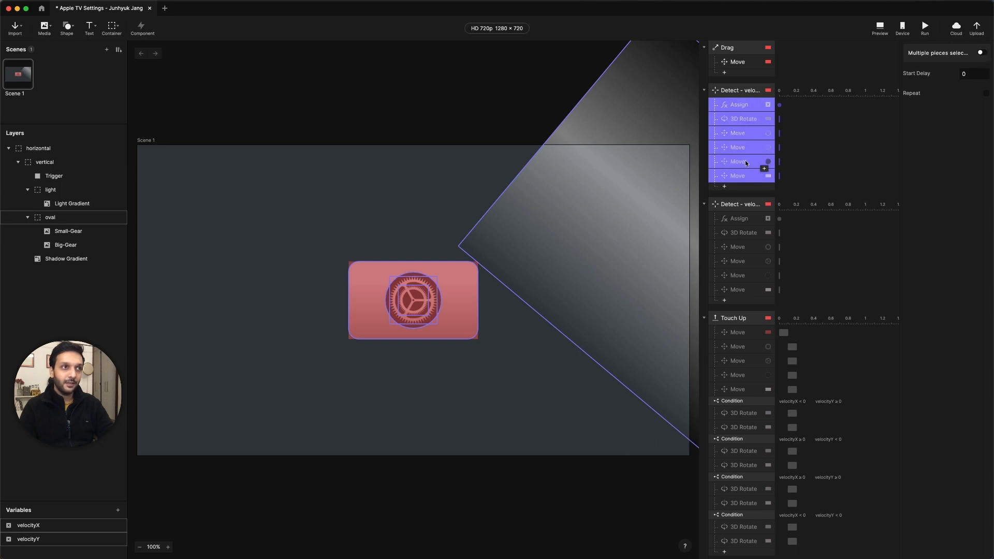
- Examine the Drag trigger's settings and test it in the preview by pulling the red Trigger layer off the card
left_click(739, 53)
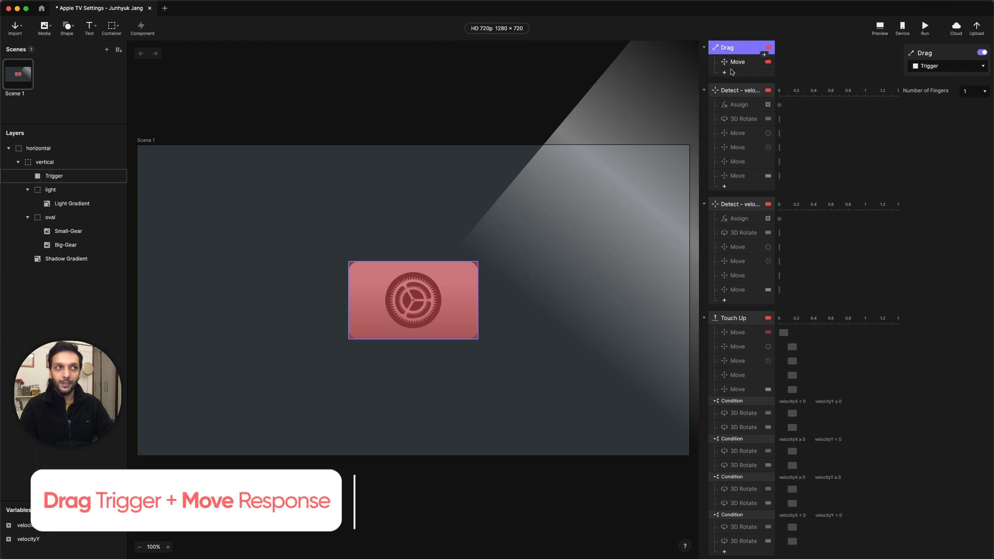
left_click(879, 27)
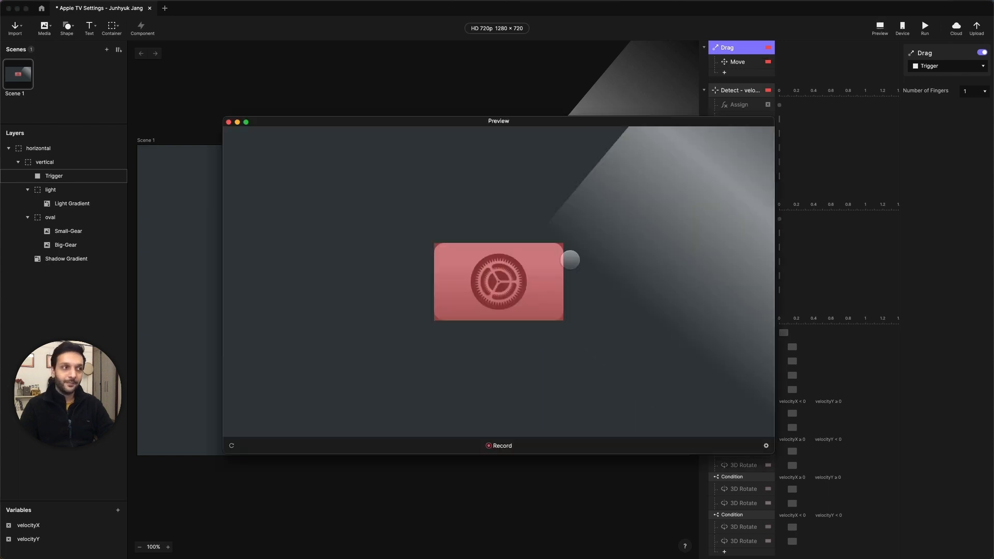
left_click_drag(490, 295, 503, 336)
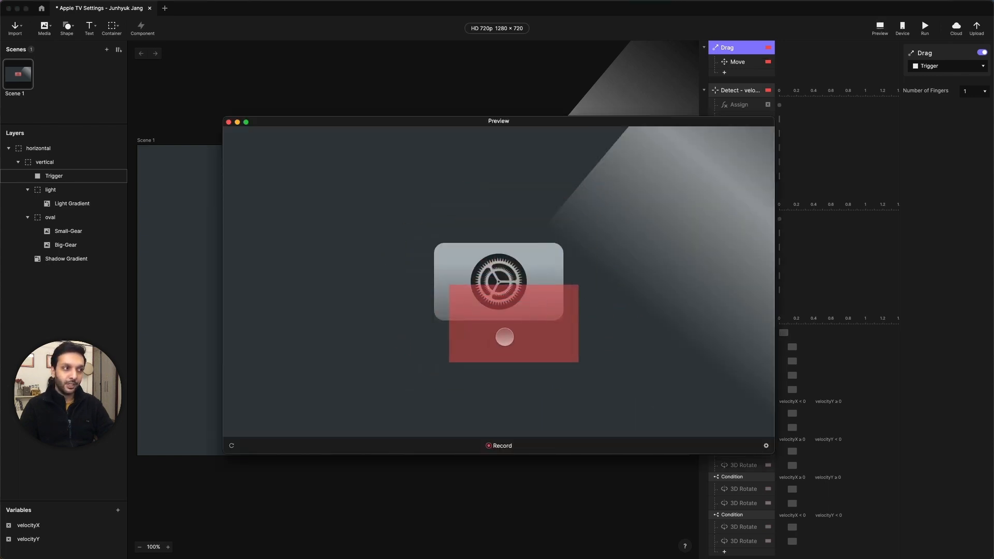
left_click(737, 55)
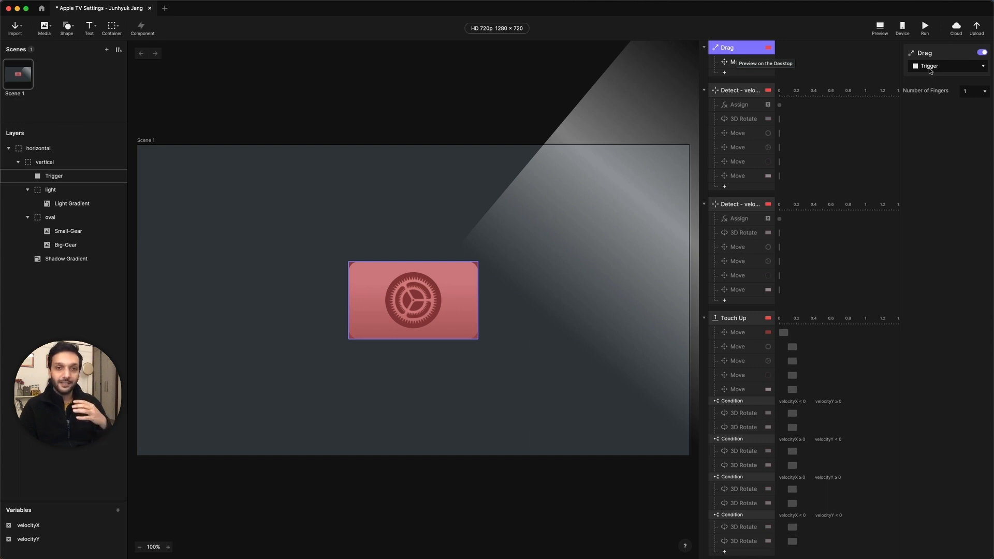
- Examine the Move response under the Drag trigger, retest it on the red layer in the preview and restart the preview
left_click(735, 63)
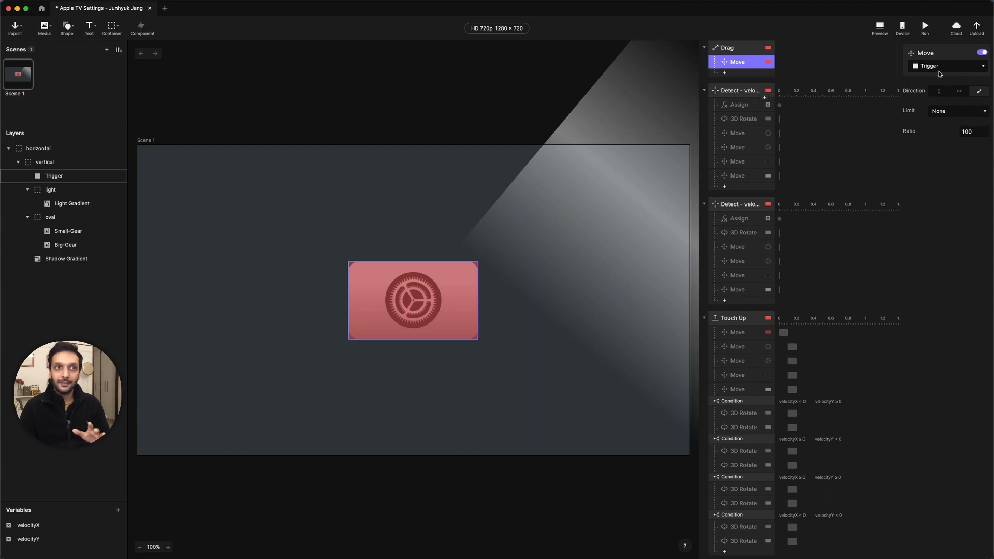
left_click(879, 27)
left_click_drag(557, 330, 551, 276)
left_click(231, 445)
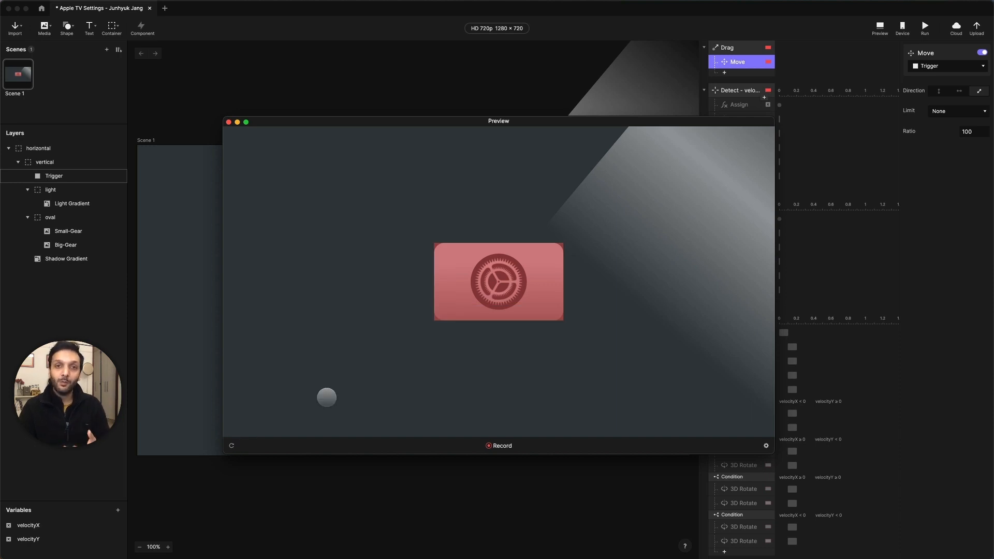
mouse_move(484, 294)
left_mouse_down()
mouse_move(397, 390)
mouse_move(485, 294)
left_mouse_up()
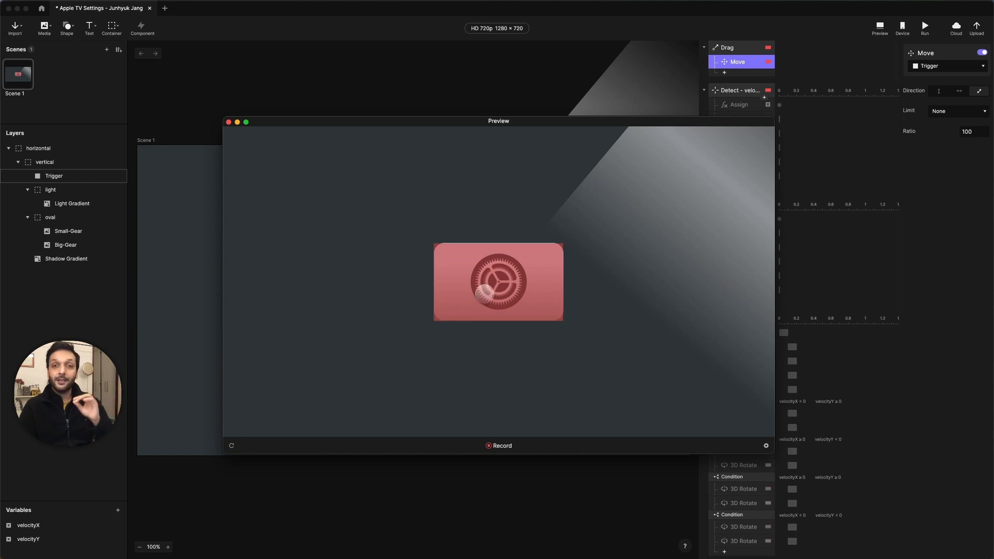
left_click(735, 61)
- Enable the first Move response under Touch Up, which moves the Trigger layer to 0, 0
left_click(733, 318)
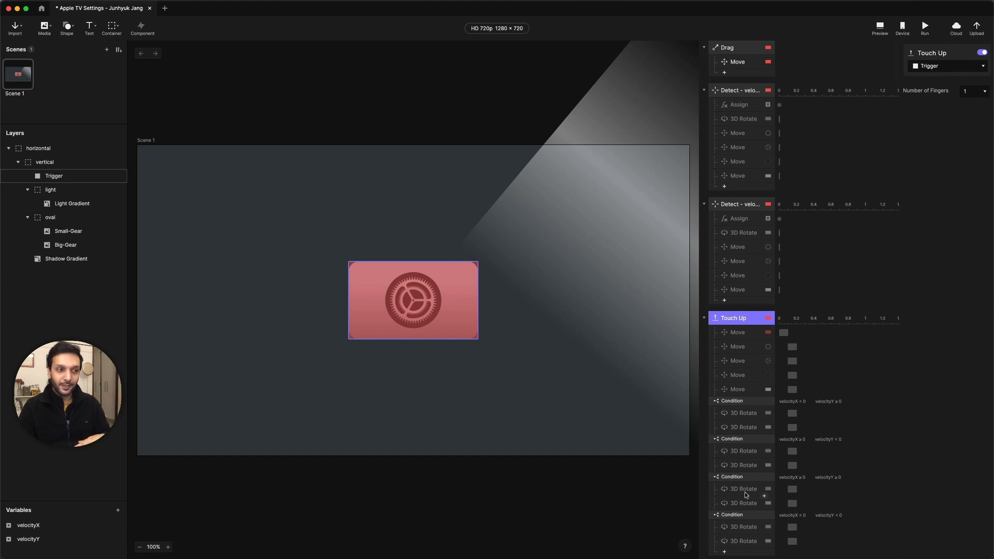
left_click(738, 333)
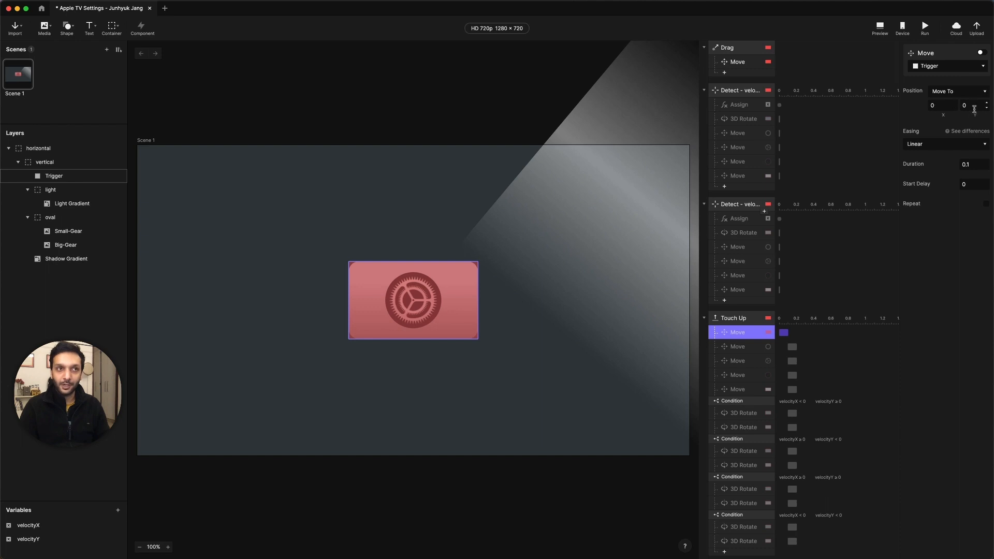
left_click(980, 54)
- Test the Touch Up response in the preview by pulling the red layer in several directions and releasing it
left_click(880, 27)
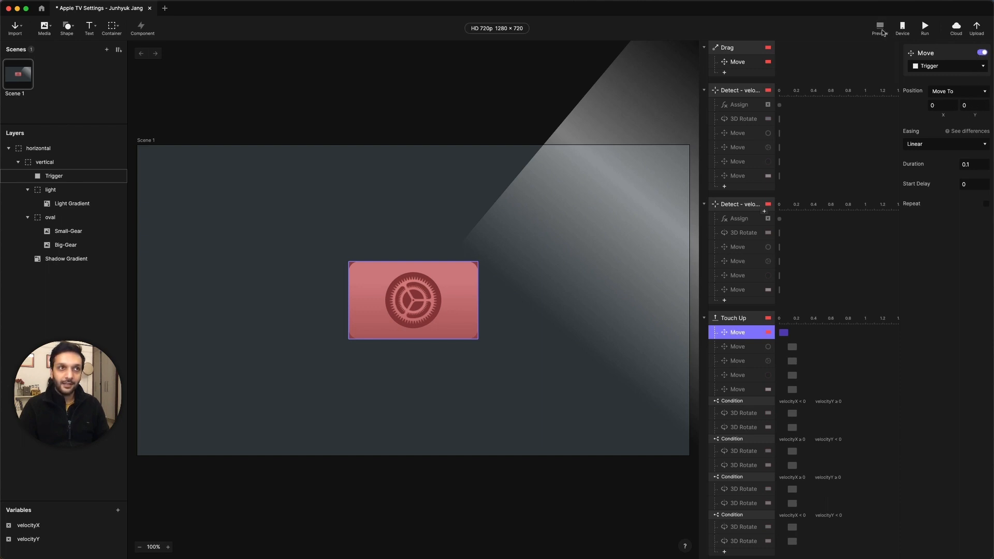
left_click_drag(537, 274, 523, 353)
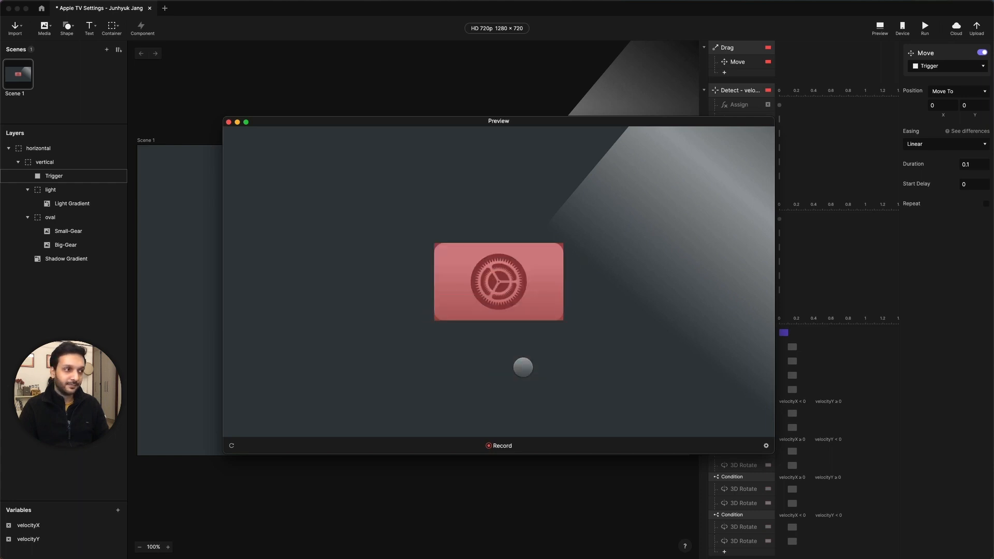
left_click_drag(508, 304, 618, 385)
left_click_drag(483, 278, 388, 365)
left_click_drag(481, 299, 360, 227)
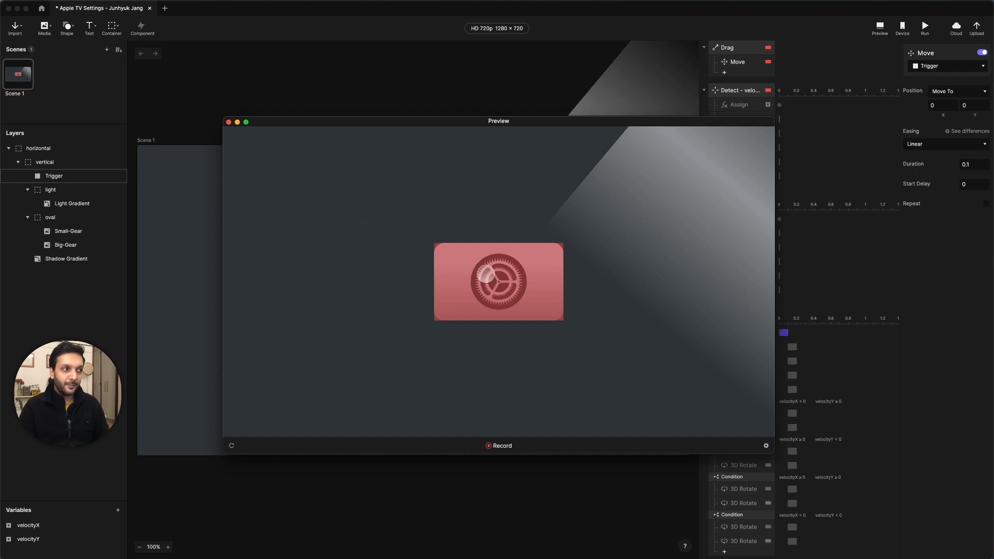
- Retest the Touch Up Move response with quick diagonal and downward pulls of the Trigger layer, and select the vertical layer
left_click_drag(491, 277, 579, 207)
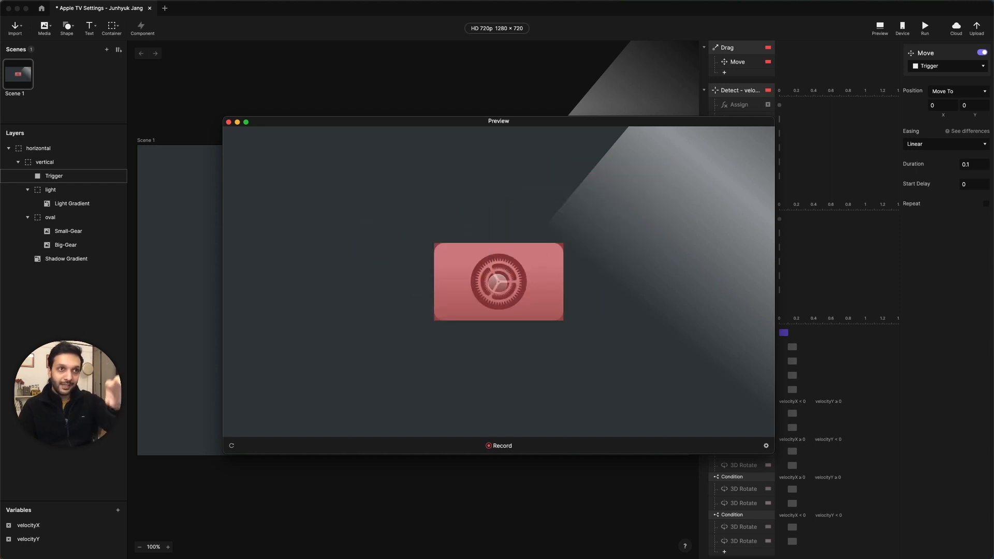
left_click_drag(498, 282, 570, 339)
left_click_drag(482, 280, 544, 351)
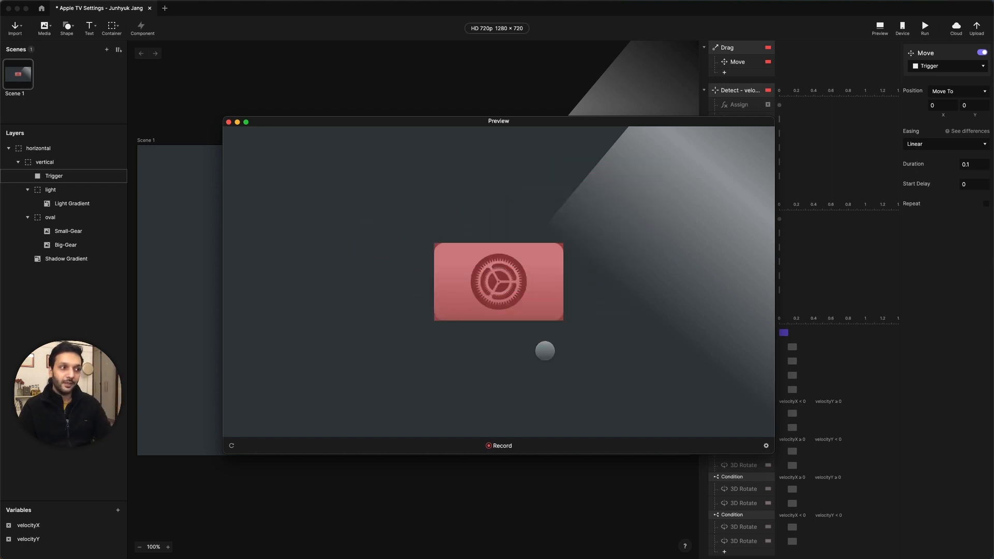
left_click_drag(474, 282, 506, 346)
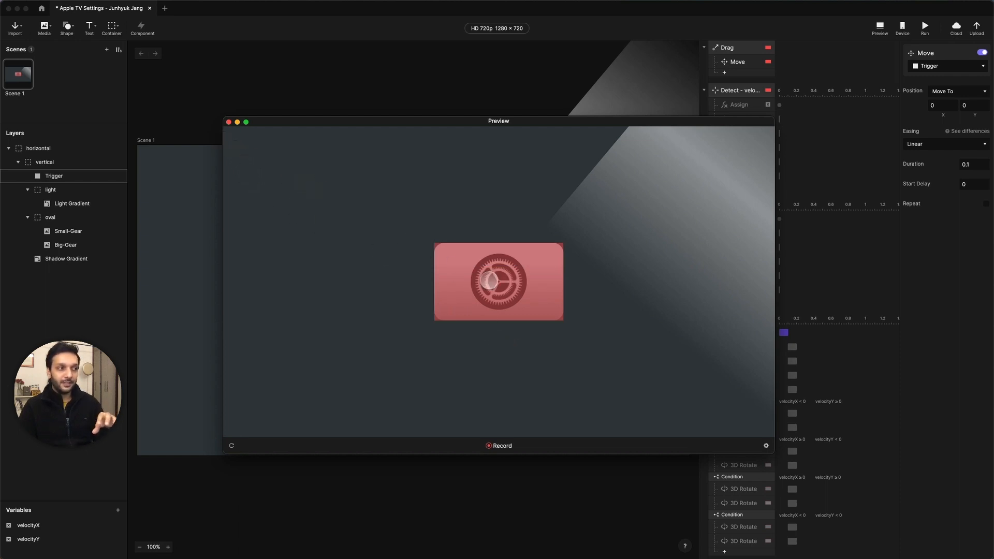
left_click_drag(490, 280, 510, 342)
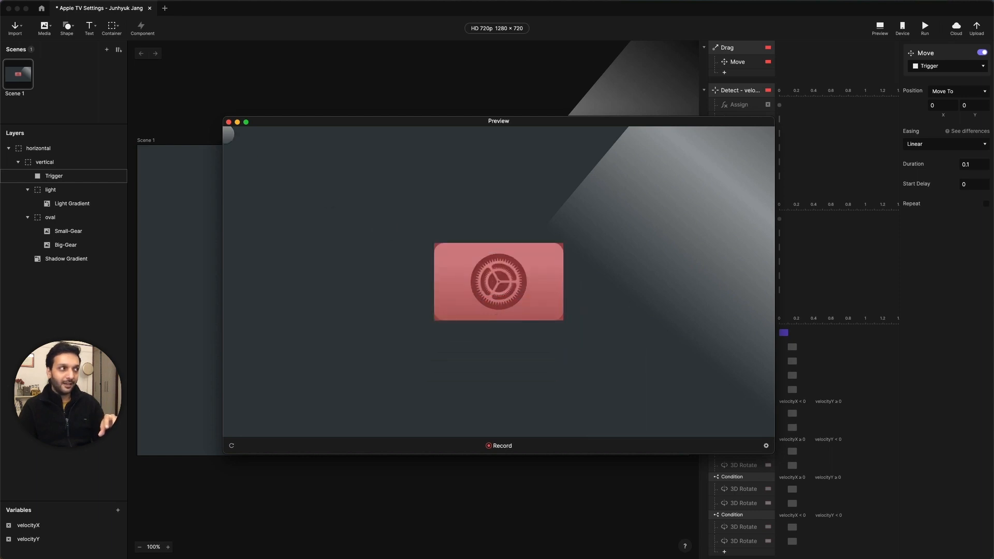
left_click(60, 167)
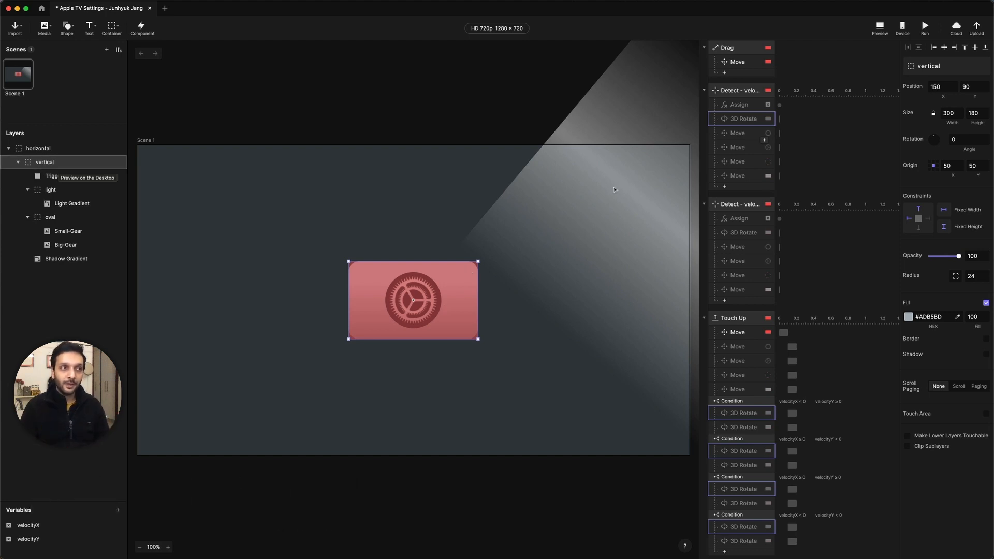
- Examine the velocityX Detect trigger and enable its Assign response, which stores $touchVelocityX in the velocityX variable
left_click(741, 91)
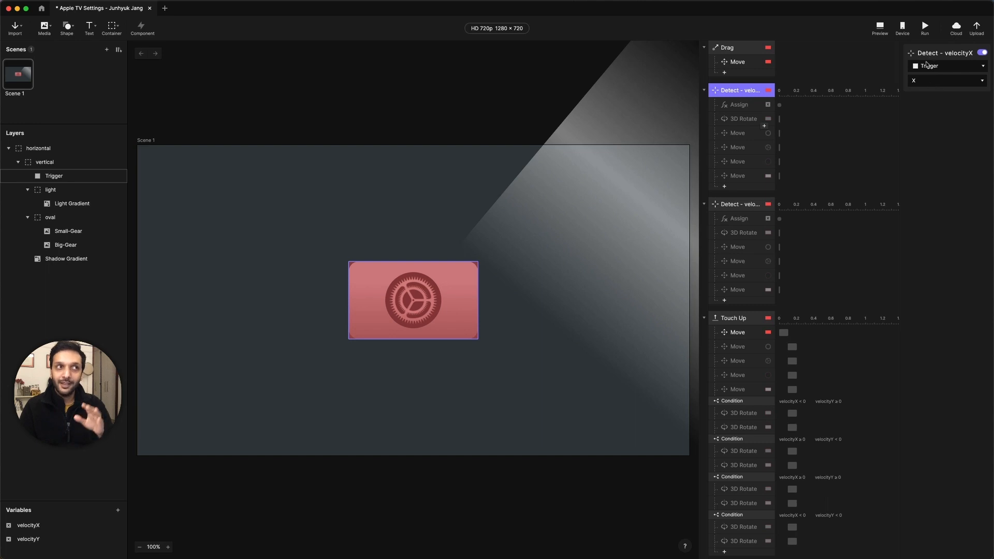
left_click(740, 105)
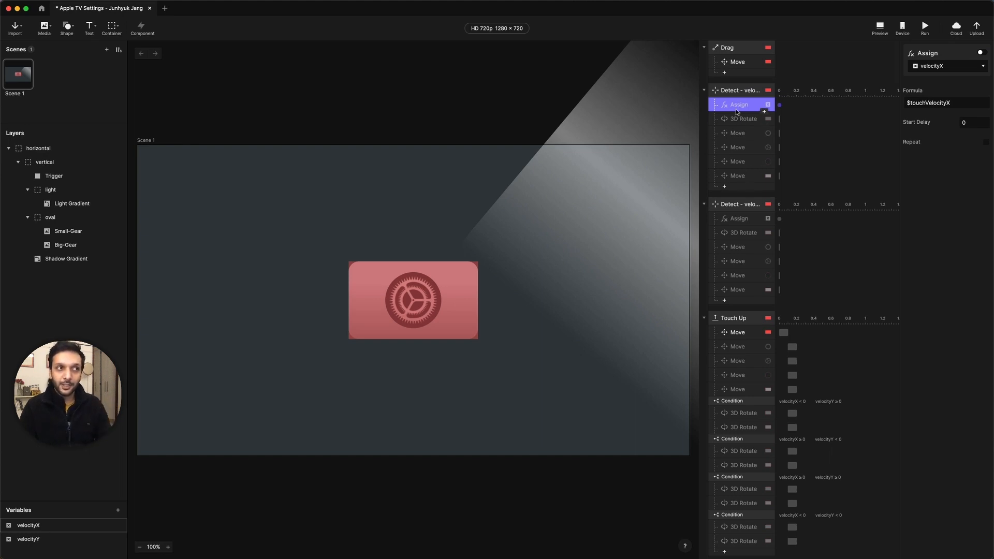
left_click(740, 90)
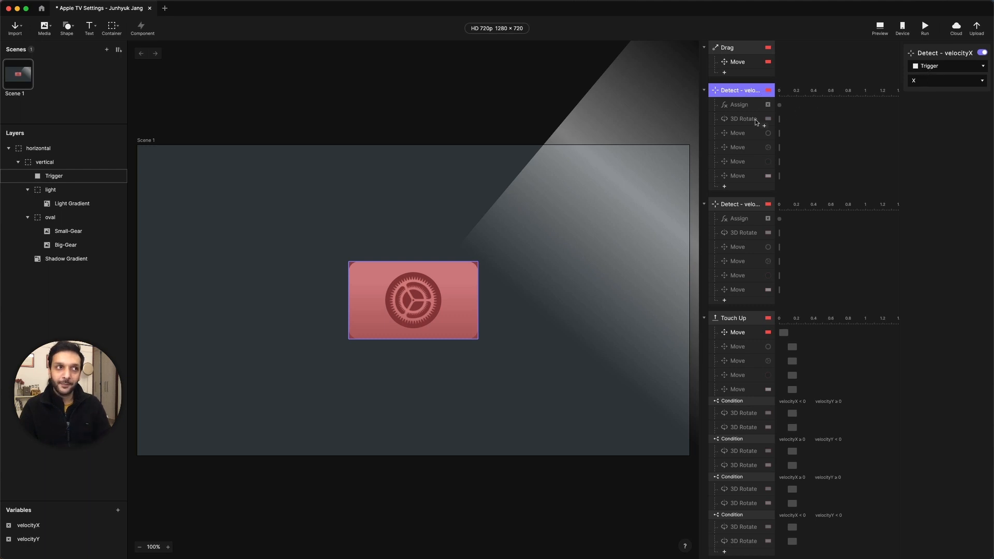
left_click(741, 106)
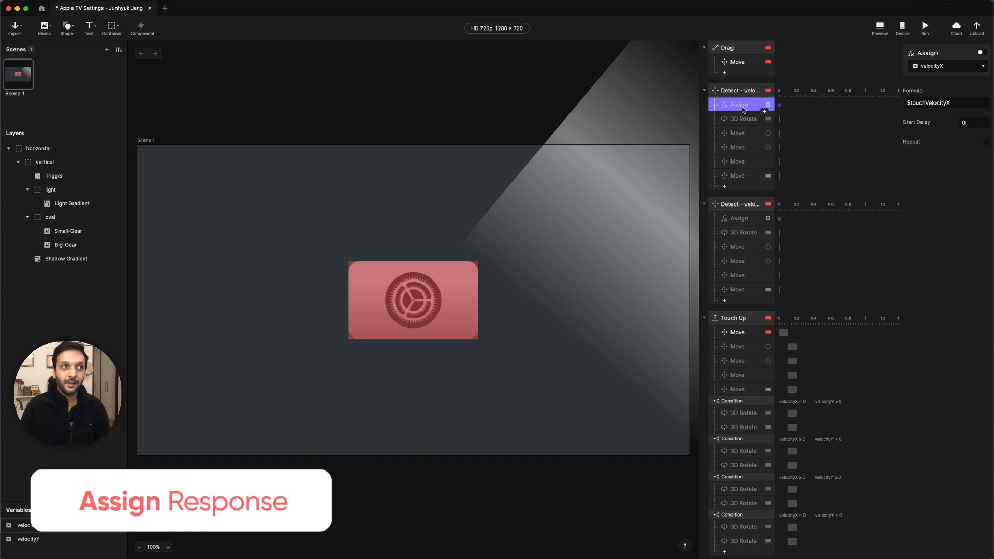
left_click(982, 52)
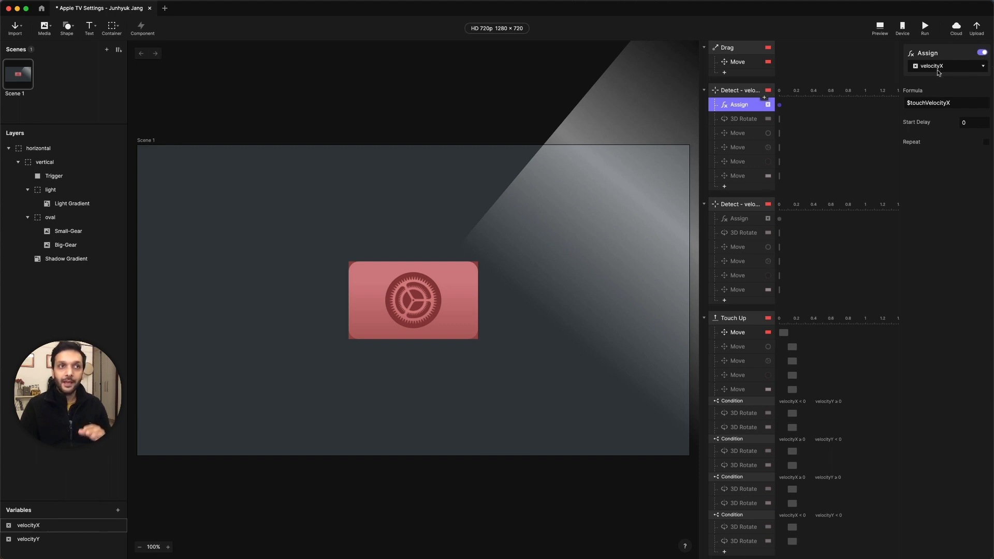
left_click(744, 92)
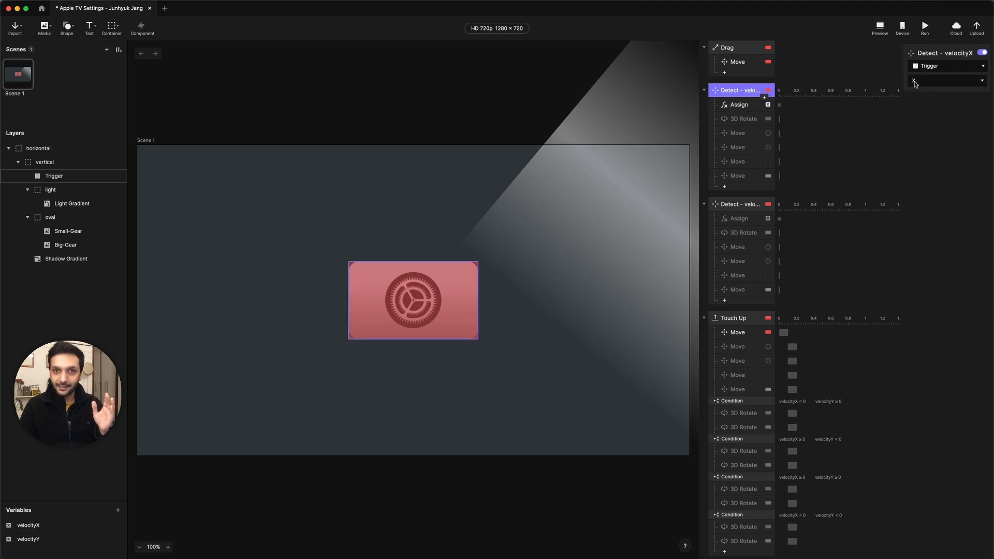
left_click(738, 106)
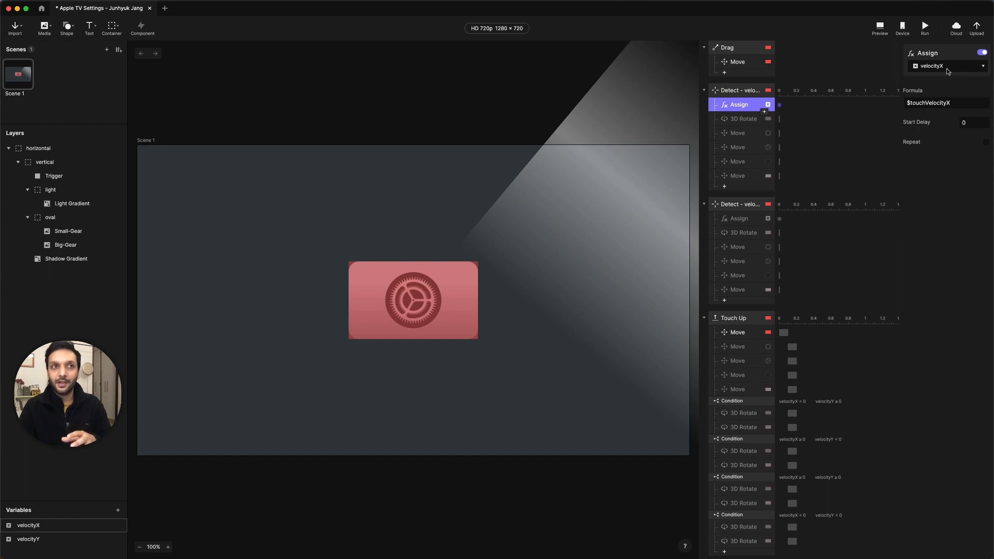
left_click(955, 105)
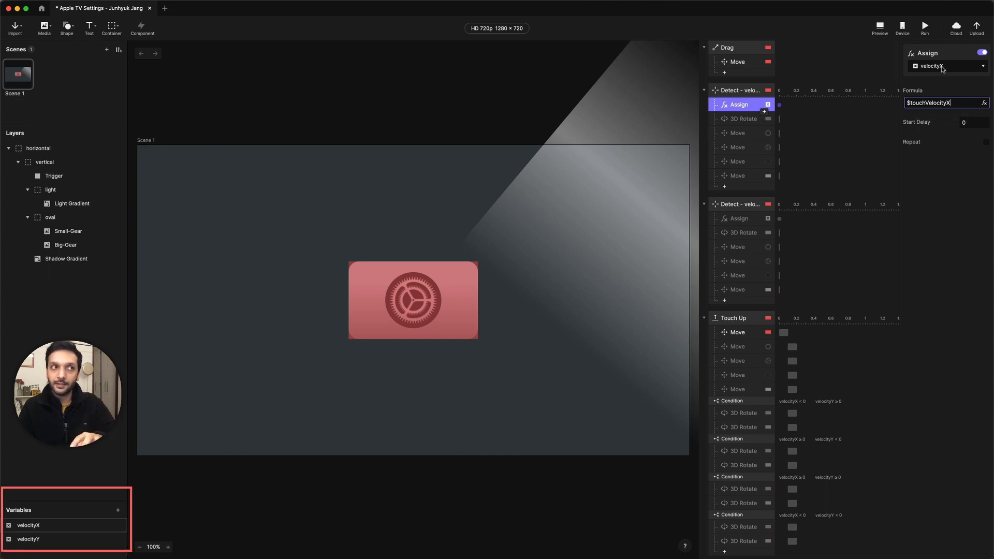
- Enable the Assign response under the velocityY Detect trigger, which stores $touchVelocityY in the velocityY variable
left_click(744, 205)
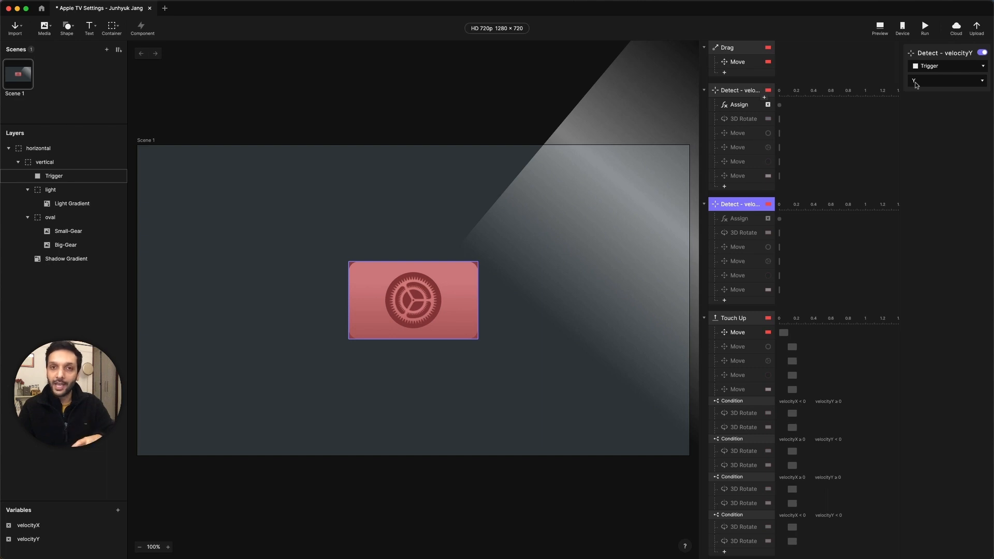
left_click(738, 223)
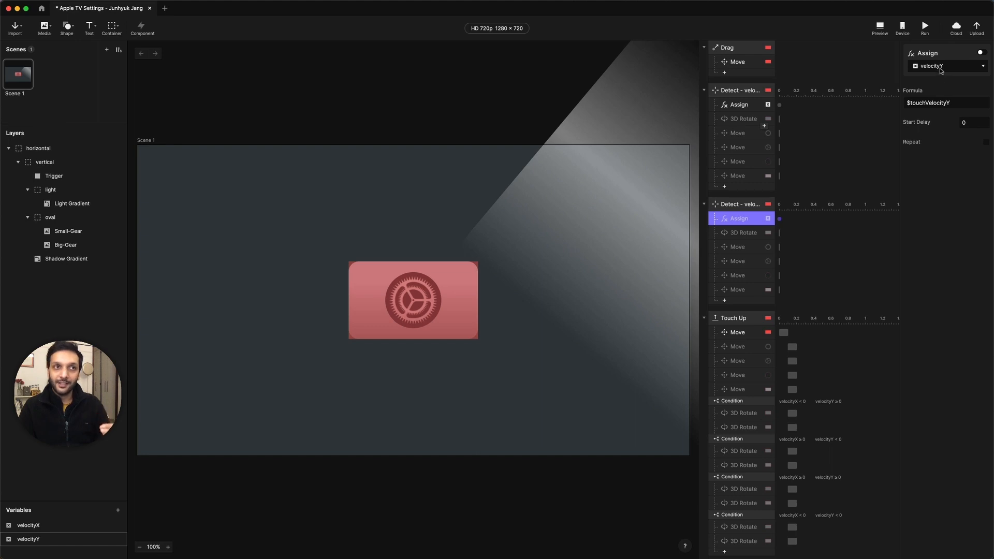
left_click(980, 53)
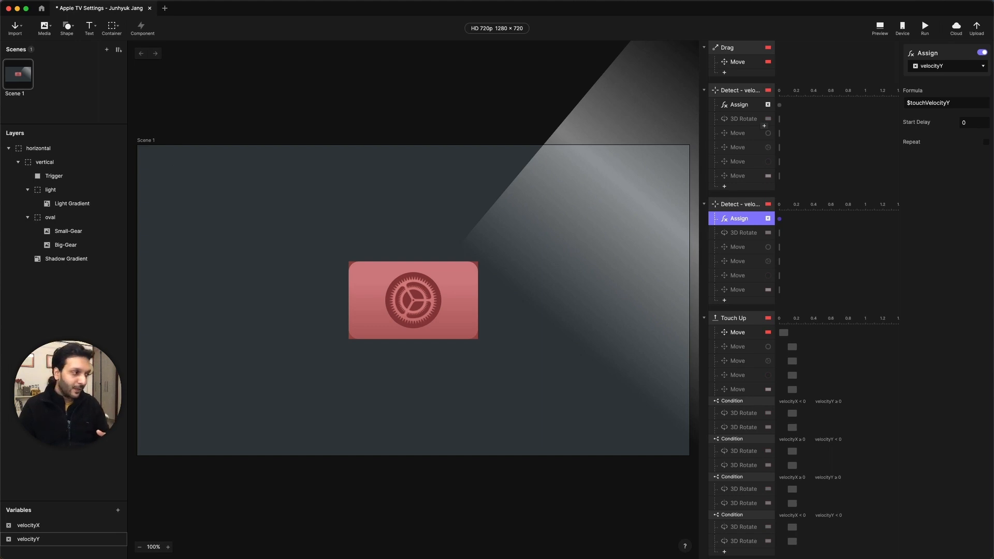
- Turn on the on-scene debug display for the velocityX and velocityY variables
left_click(66, 526)
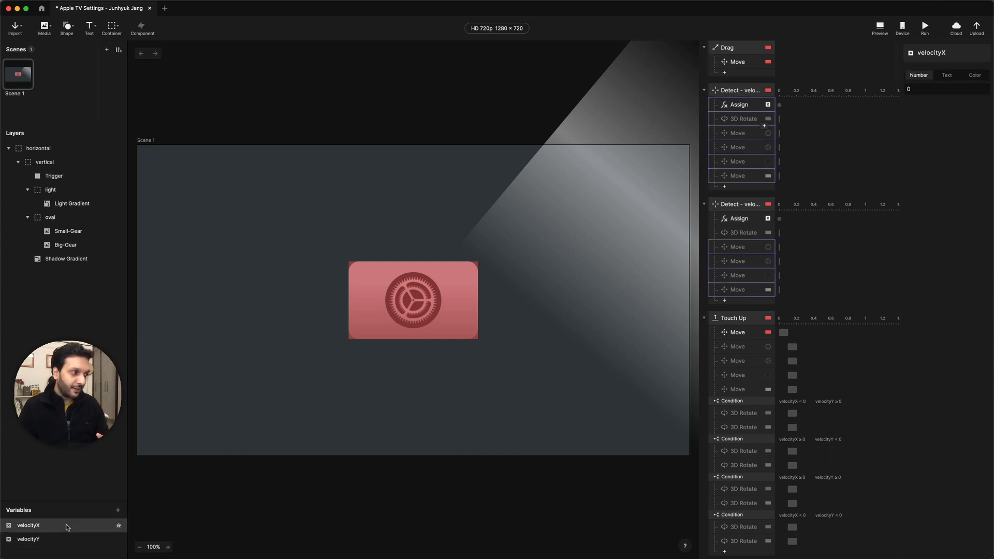
left_click(119, 526)
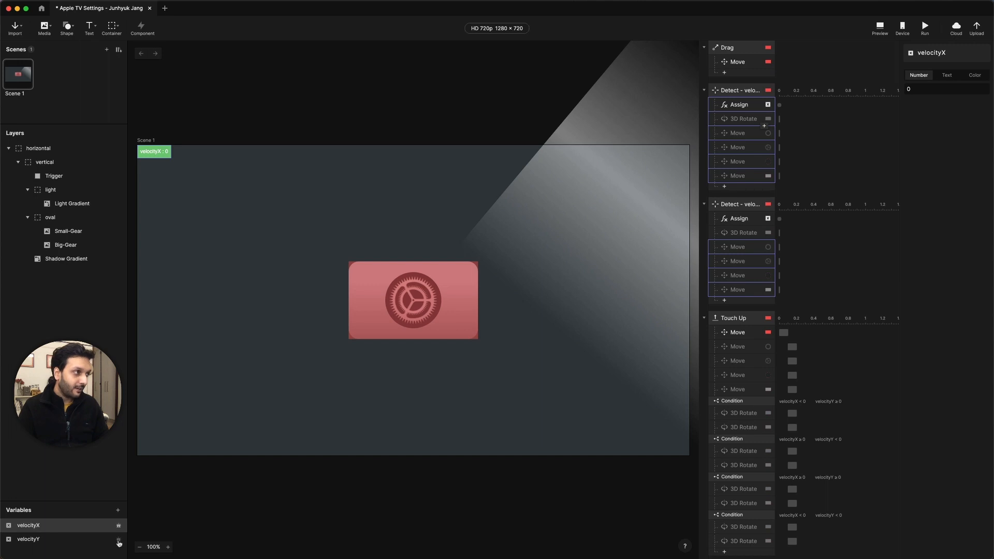
left_click(119, 539)
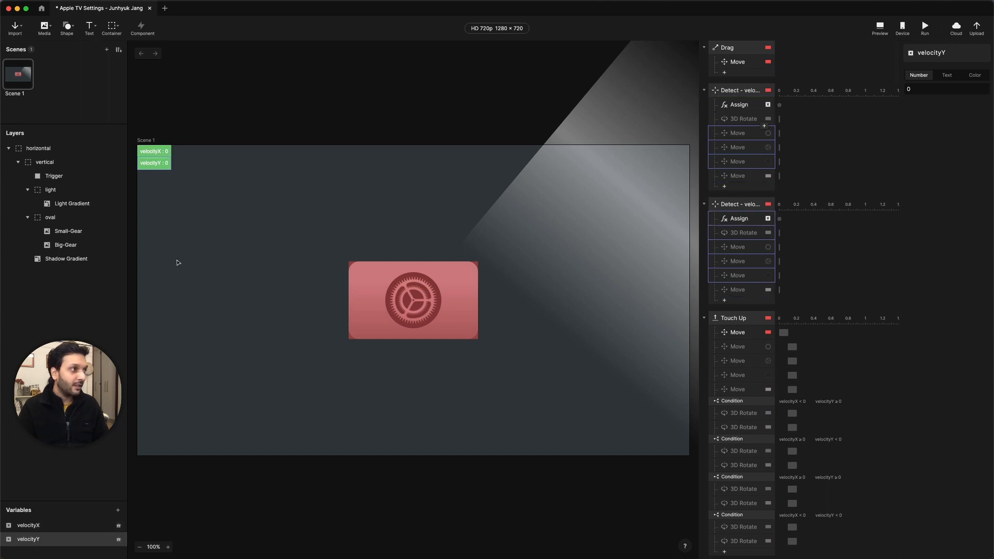
mouse_move(163, 177)
left_mouse_down()
mouse_move(174, 191)
mouse_move(162, 176)
left_mouse_up()
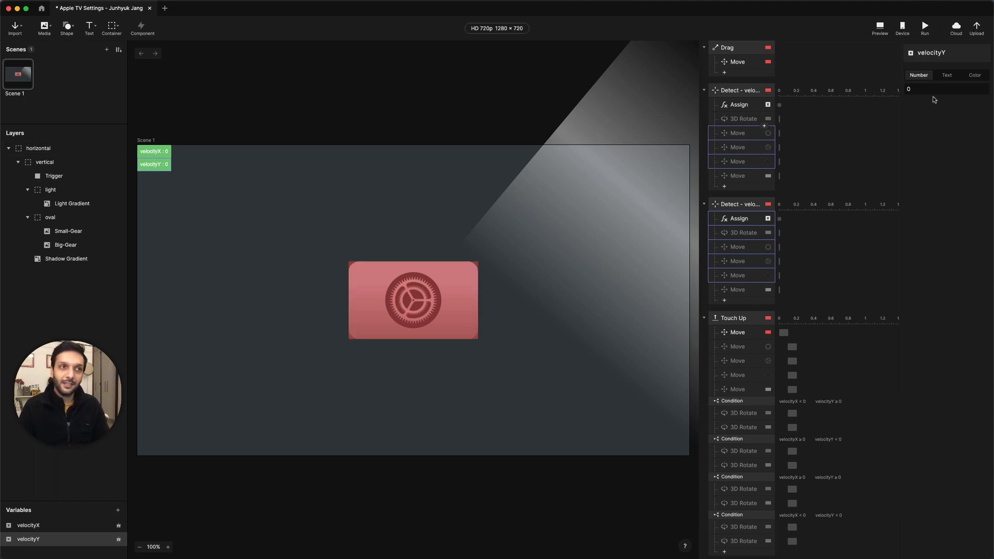
- Test the velocityX and velocityY read-outs in the preview by pulling the red layer sideways and downward and releasing it
left_click(880, 27)
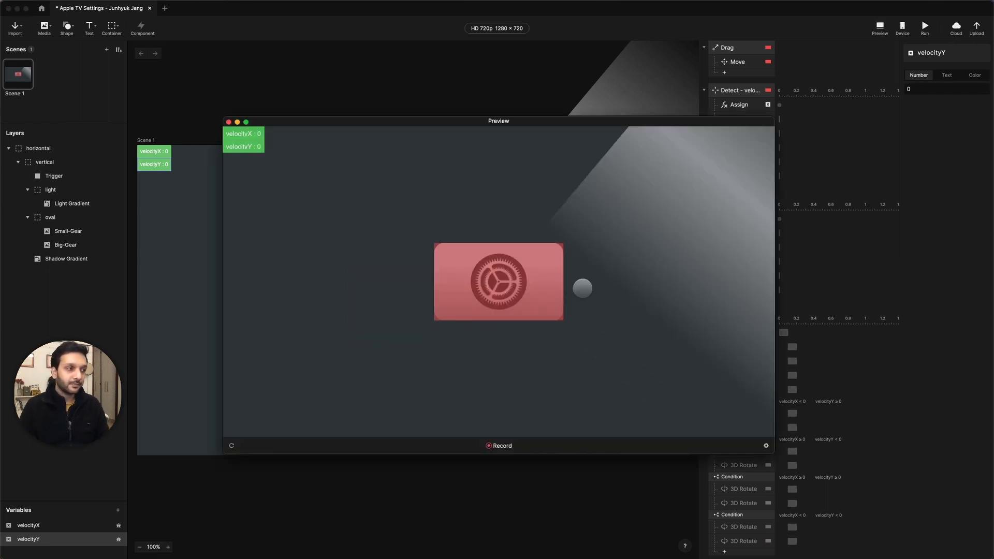
mouse_move(530, 294)
left_mouse_down()
mouse_move(585, 290)
mouse_move(547, 277)
mouse_move(479, 296)
mouse_move(568, 288)
mouse_move(541, 318)
mouse_move(525, 244)
mouse_move(533, 321)
mouse_move(517, 233)
mouse_move(534, 317)
mouse_move(525, 300)
left_mouse_up()
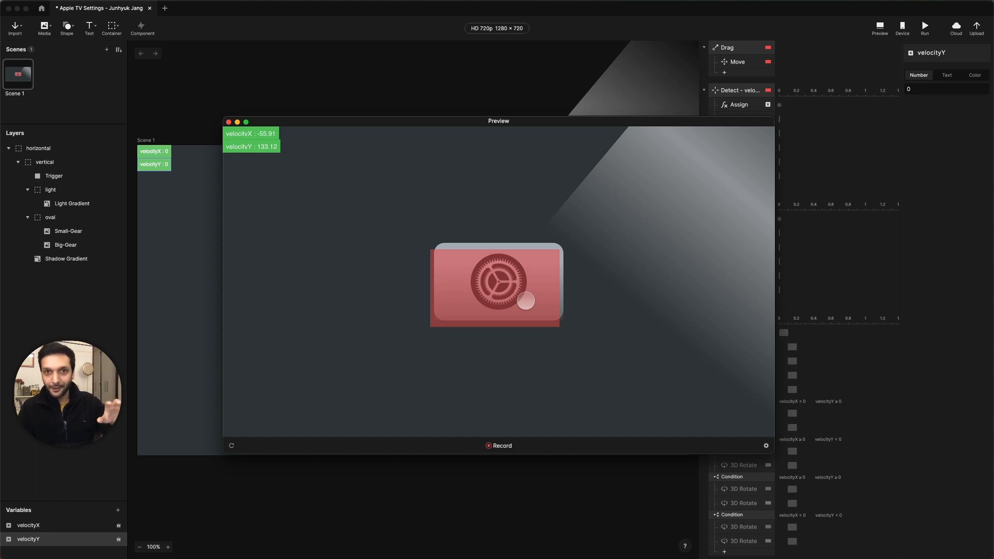
mouse_move(525, 300)
left_mouse_down()
mouse_move(512, 281)
mouse_move(535, 279)
mouse_move(501, 277)
mouse_move(499, 287)
mouse_move(507, 286)
mouse_move(507, 264)
mouse_move(508, 300)
left_mouse_up()
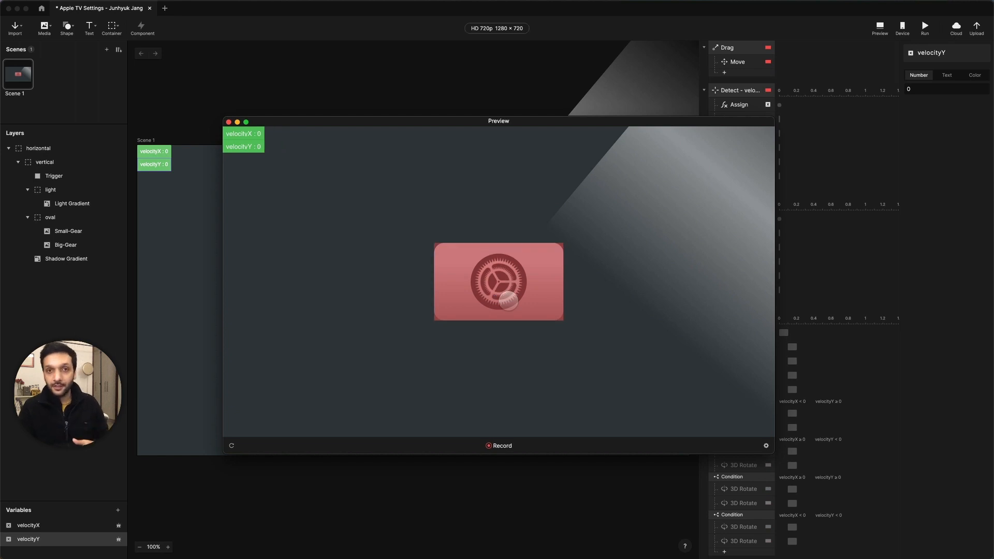
left_click_drag(508, 300, 579, 278)
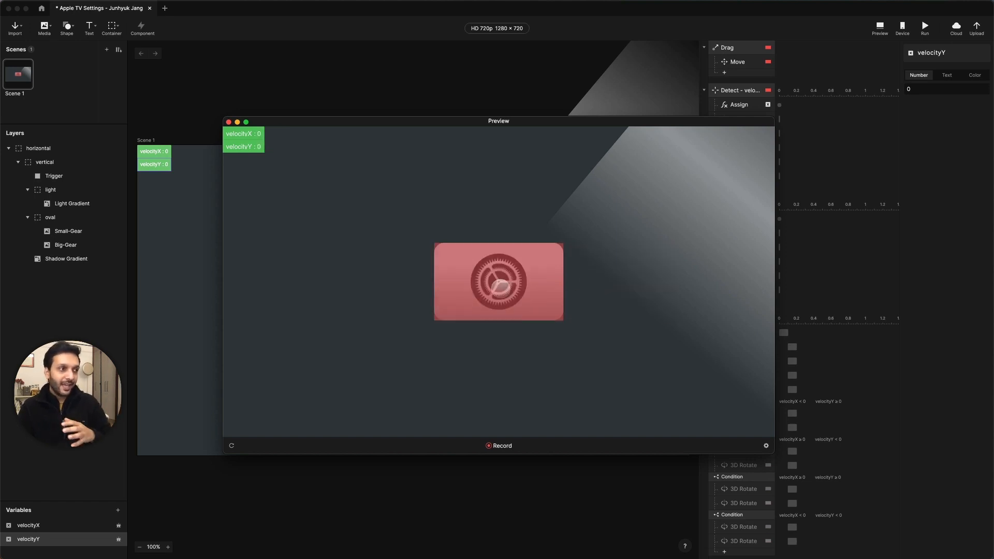
left_click_drag(520, 284, 506, 352)
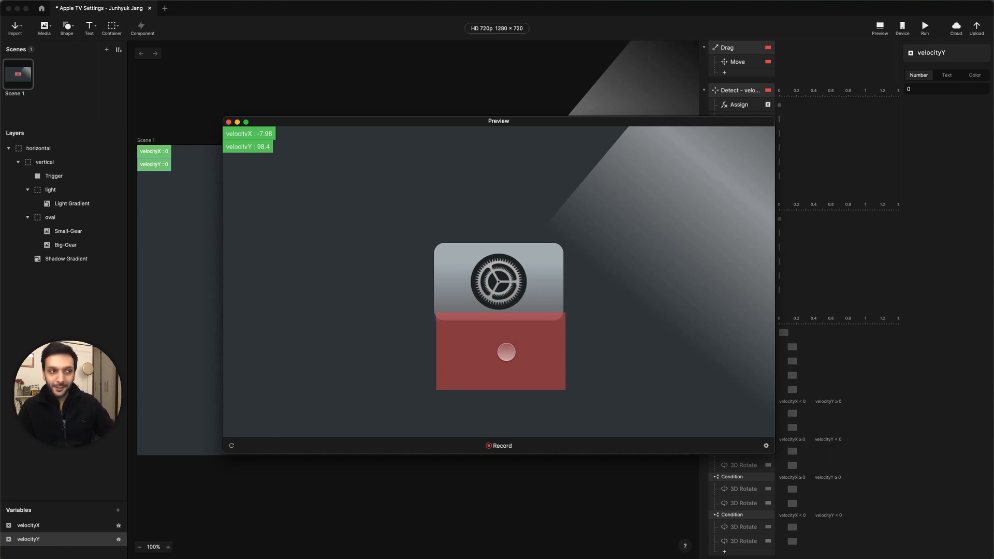
left_click_drag(506, 352, 502, 257)
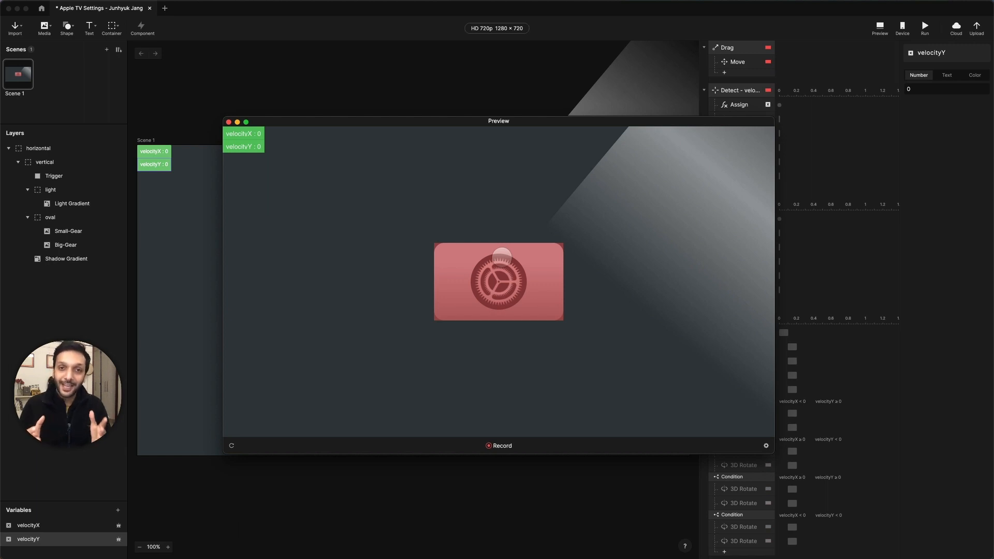
- Enable the 3D Rotate response on the vertical layer under the velocityX Detect trigger
left_click(760, 107)
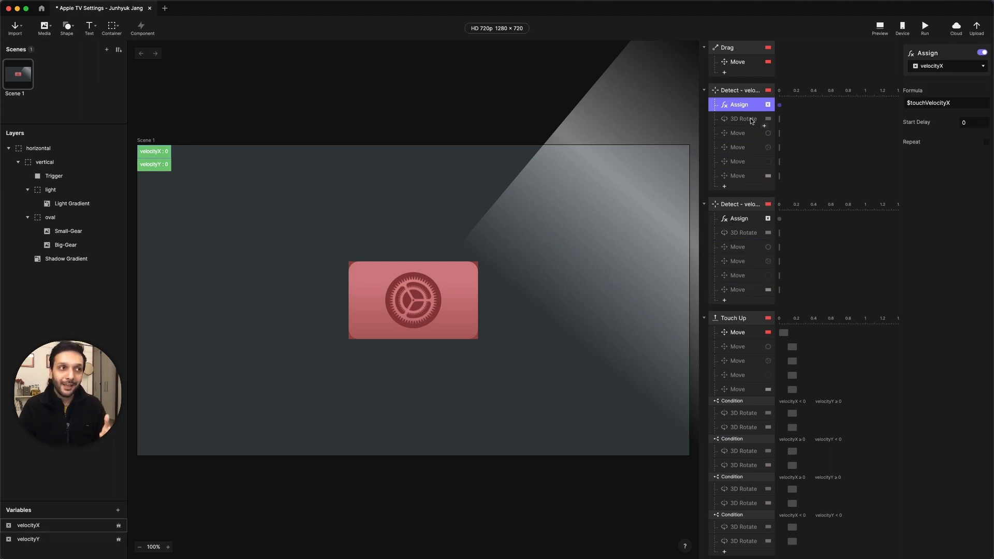
left_click(752, 120)
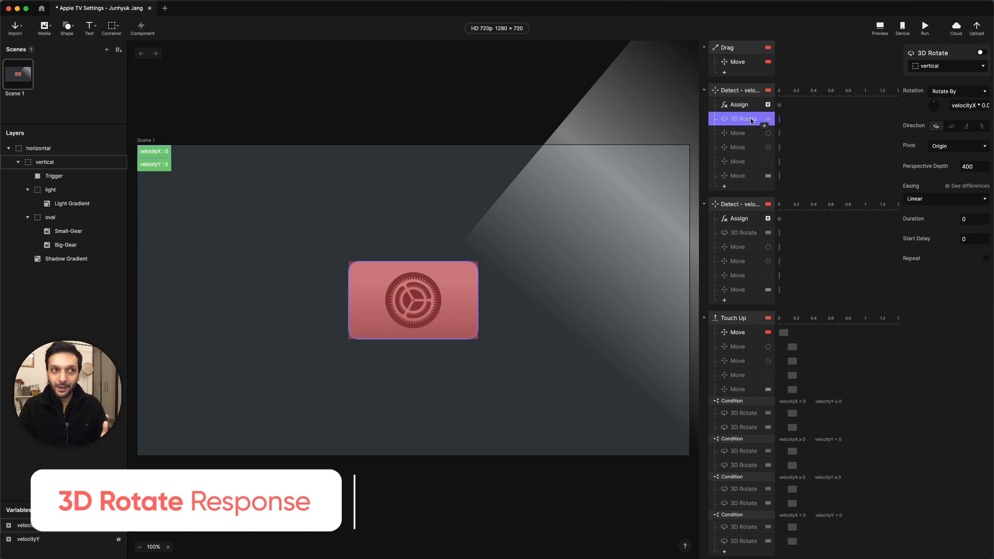
left_click(951, 105)
key("super+a")
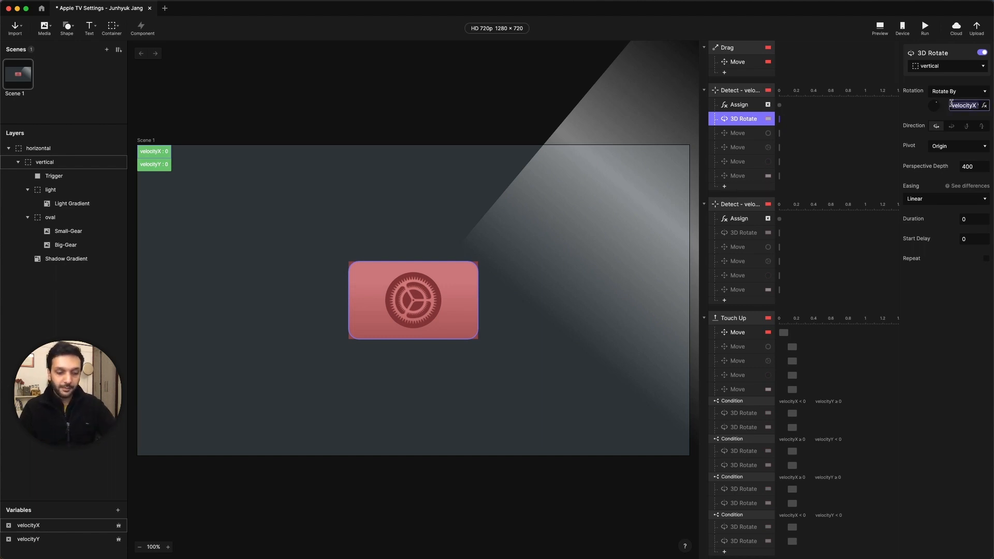
key("BackSpace")
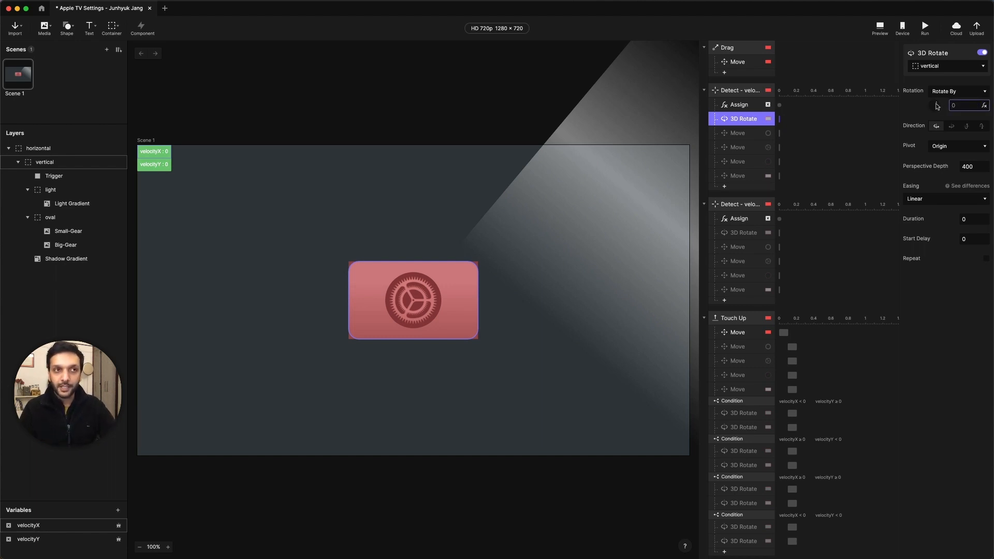
left_click(937, 104)
left_click_drag(938, 107, 940, 109)
key("super+z")
key("super+z")
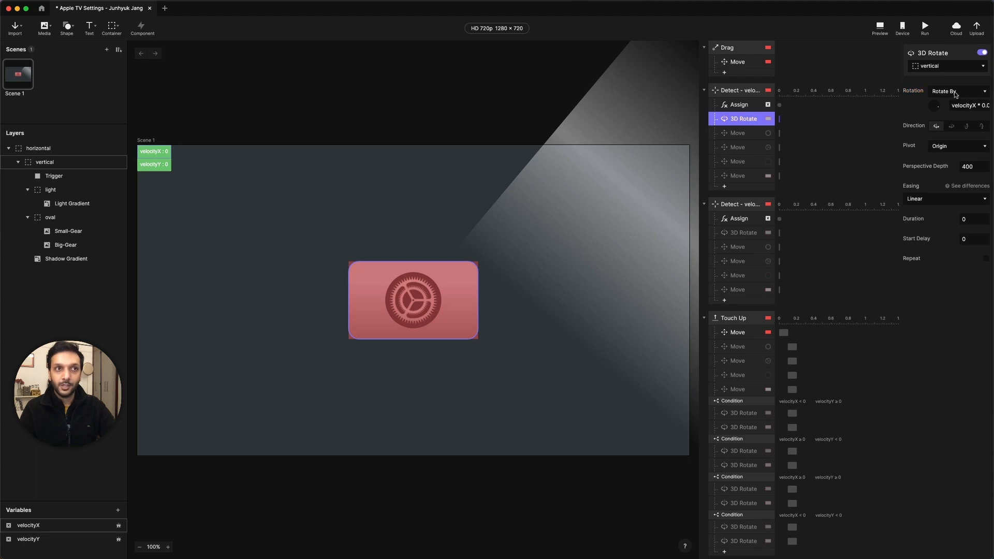
- Check the rotation mode options, keep Rotate By, and test the 3D Rotate response in the preview by pulling the red layer sideways
left_click(955, 94)
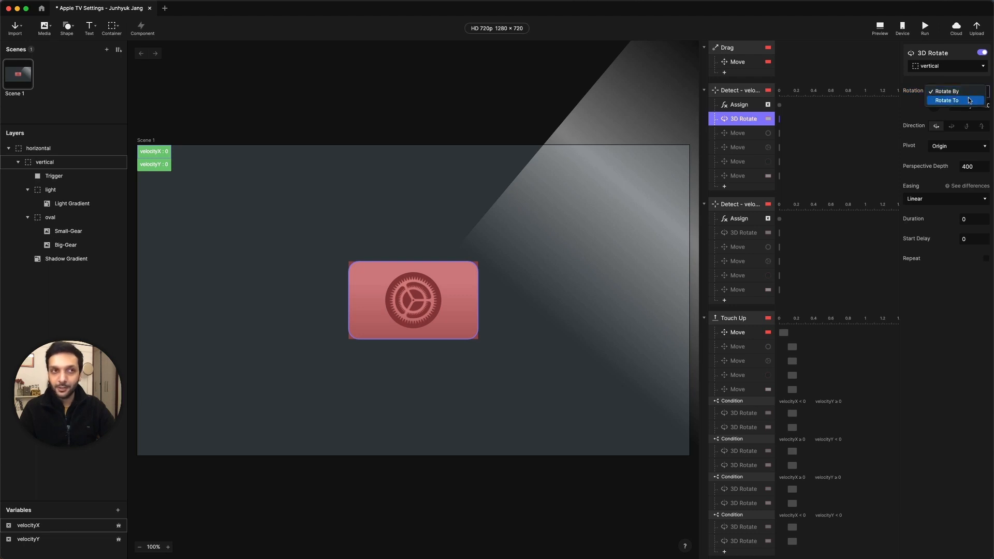
left_click(918, 93)
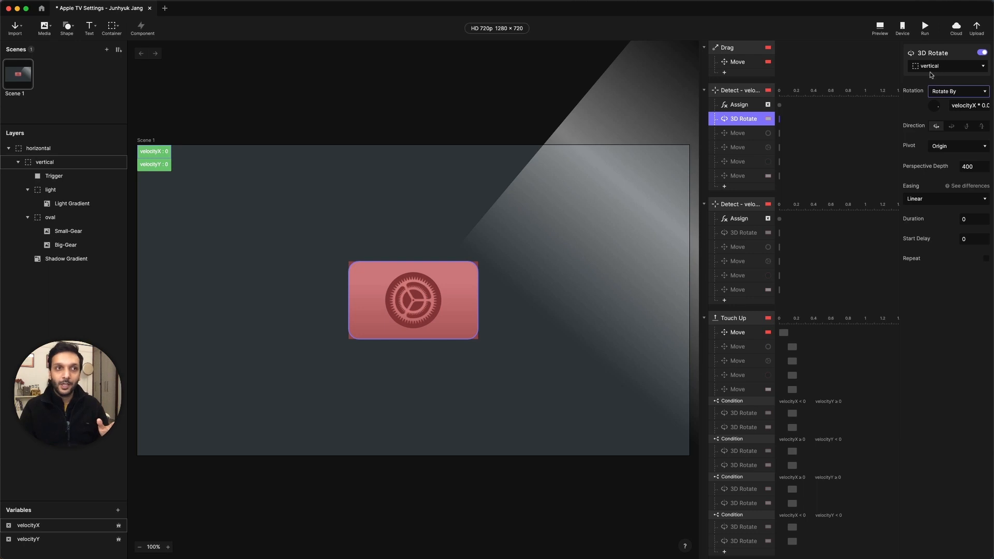
left_click(879, 26)
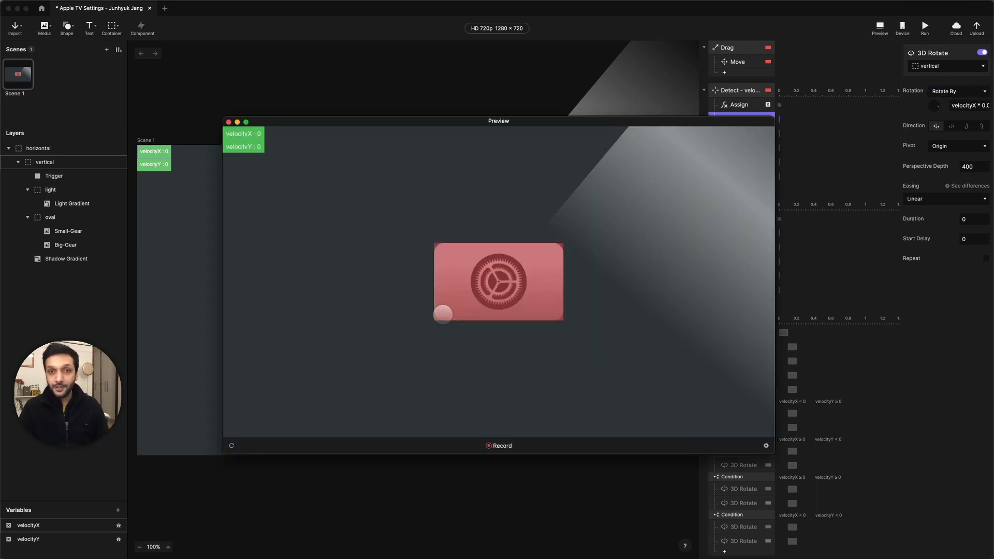
left_click_drag(443, 314, 382, 322)
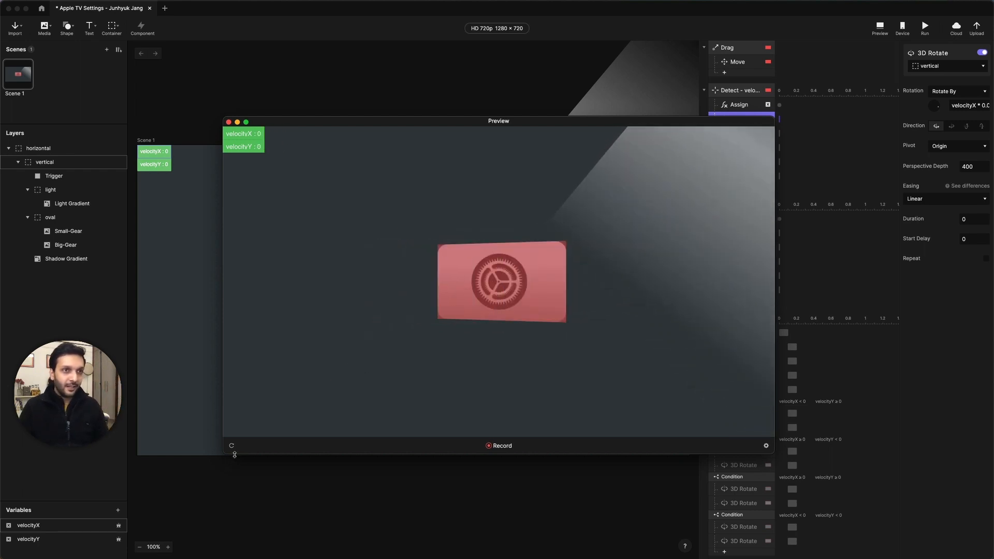
- Examine the vertical layer's 3D Rotate formula and test the rotation in the preview by pulling the red layer sideways
mouse_move(458, 313)
left_mouse_down()
mouse_move(492, 315)
mouse_move(463, 314)
left_mouse_up()
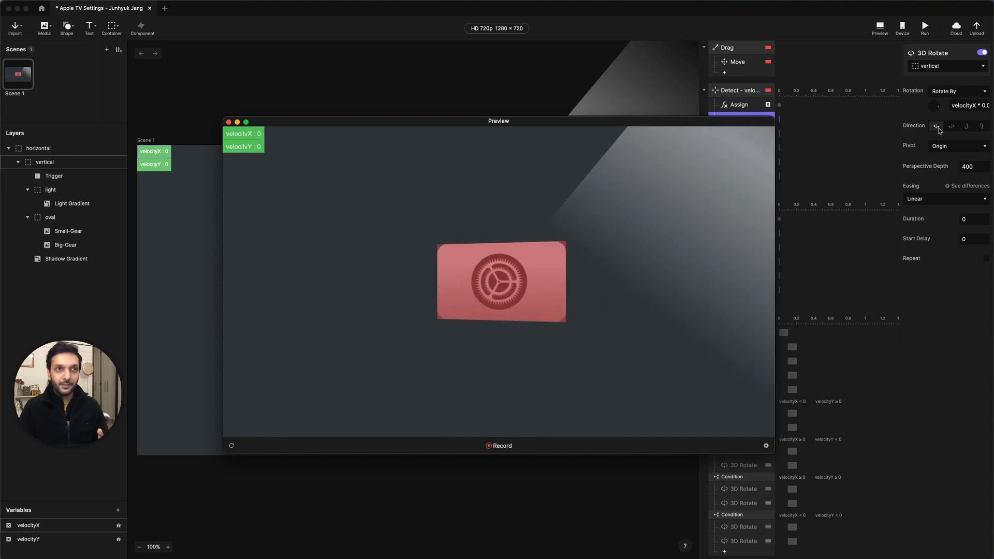
left_click(958, 108)
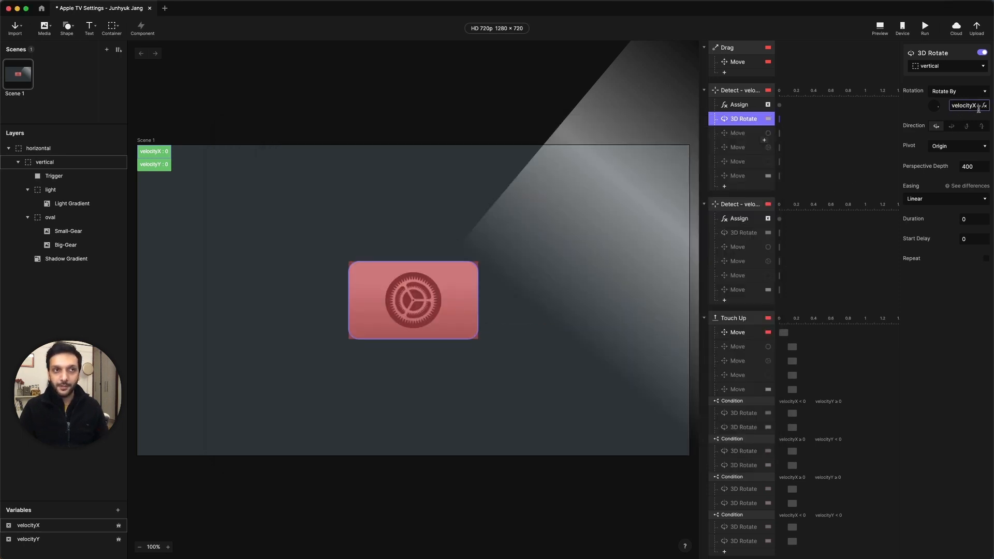
left_click(984, 106)
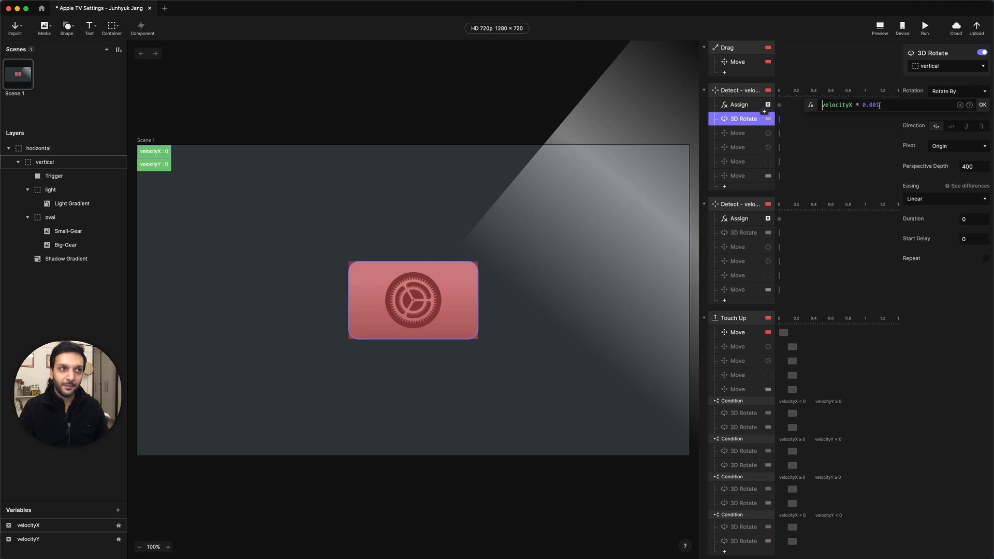
left_click(880, 27)
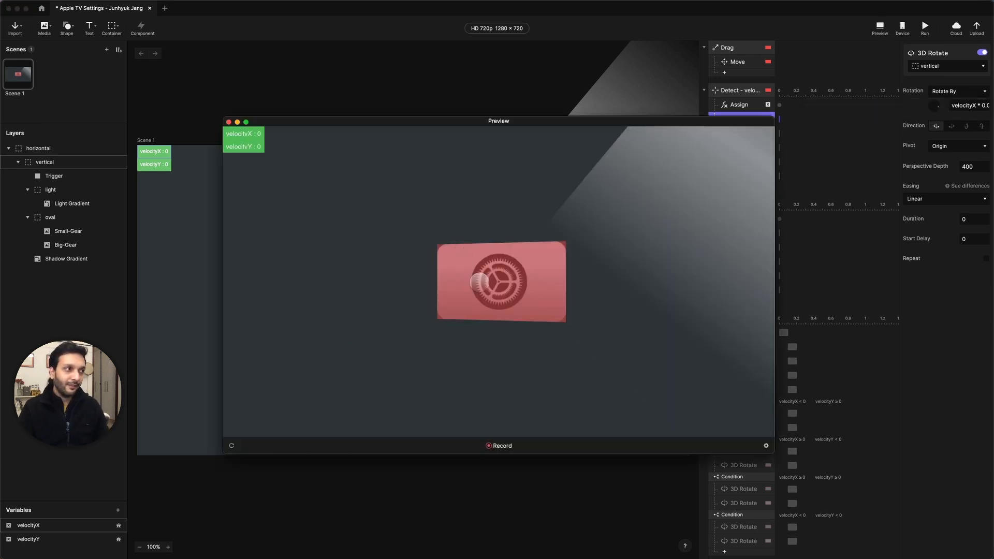
left_click_drag(484, 288, 538, 288)
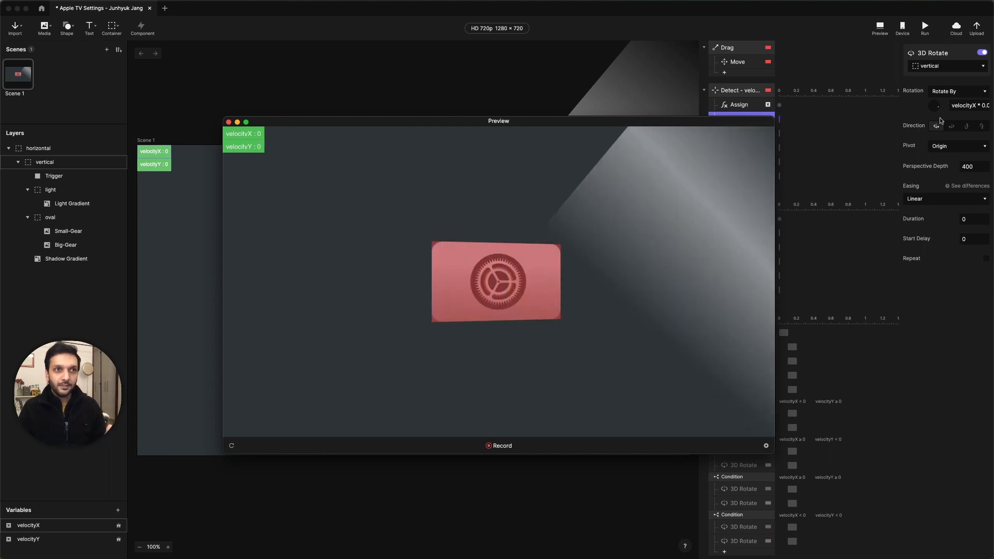
- Reduce the vertical layer's rotation formula to velocityX without a multiplier and test it in the preview
left_click(961, 109)
left_click(982, 107)
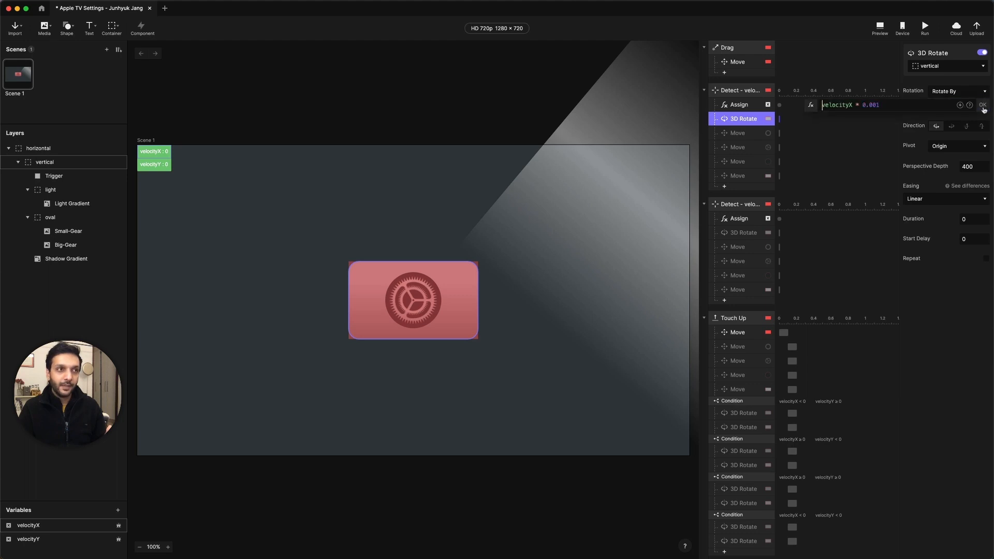
left_click_drag(882, 105, 855, 105)
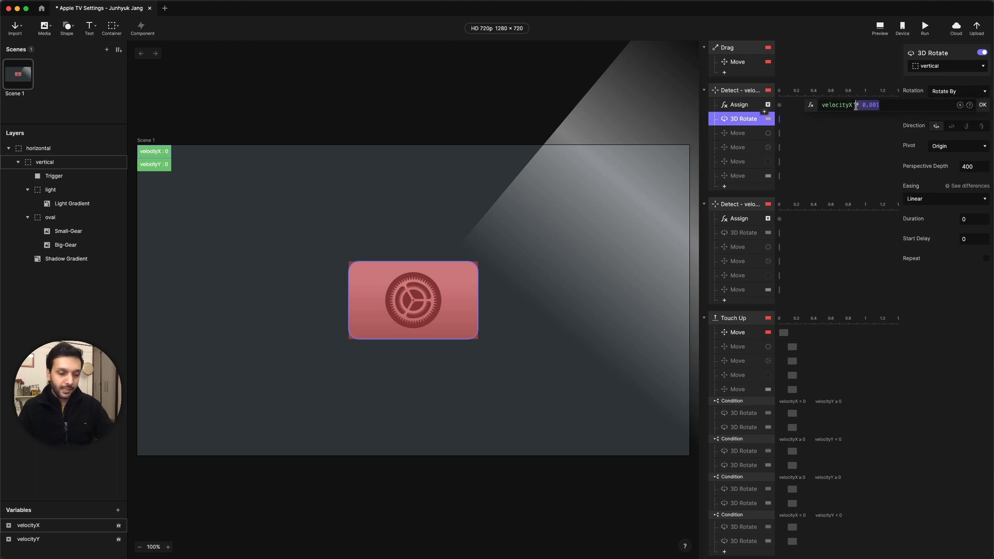
key("BackSpace")
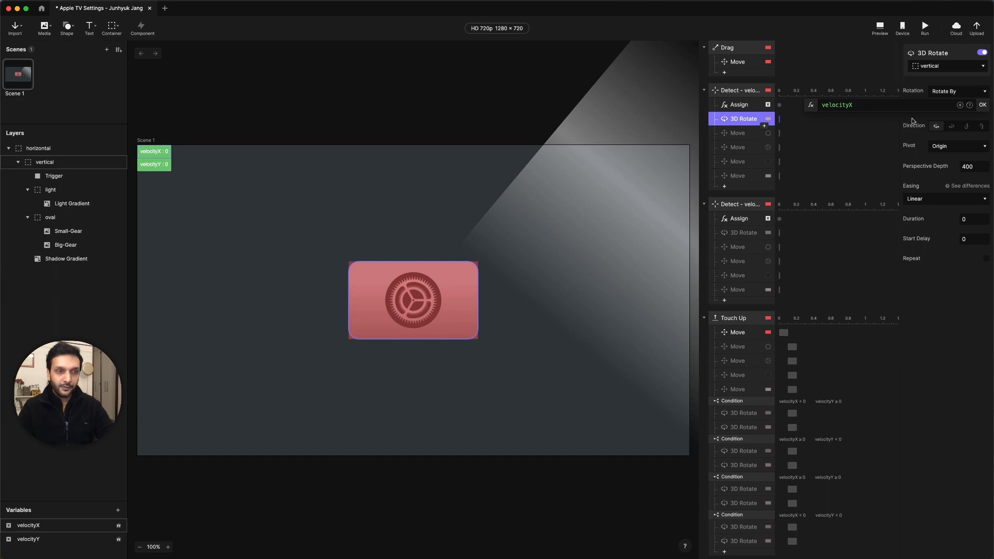
key("Return")
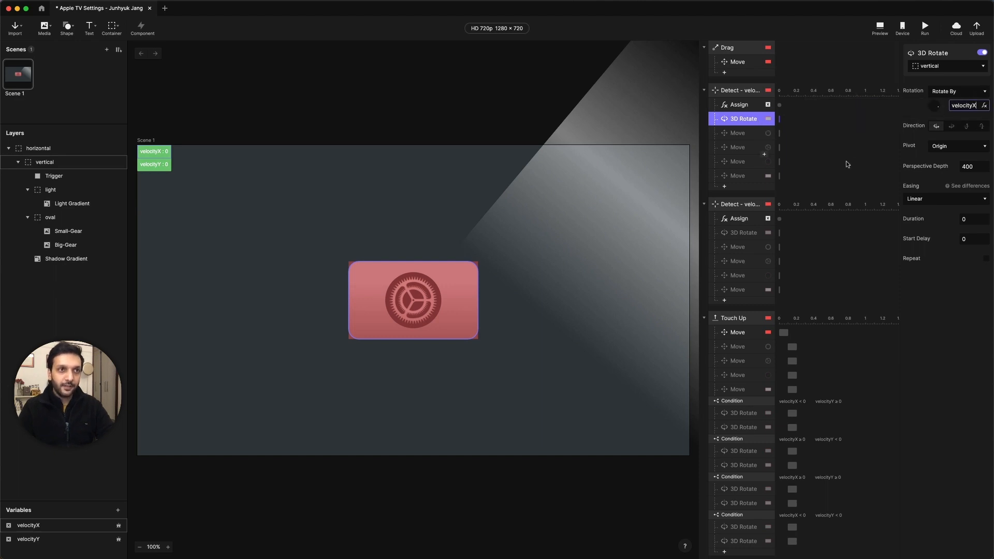
left_click(879, 29)
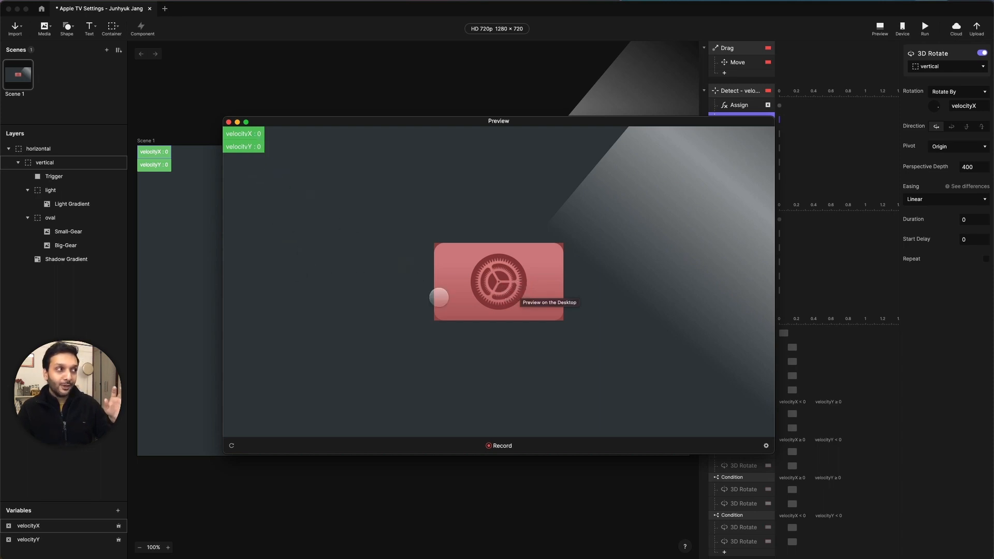
left_click_drag(460, 297, 497, 301)
- Set the vertical layer's rotation formula to velocityX* 0.001 and test it in the preview by pulling the red layer sideways
left_click(971, 107)
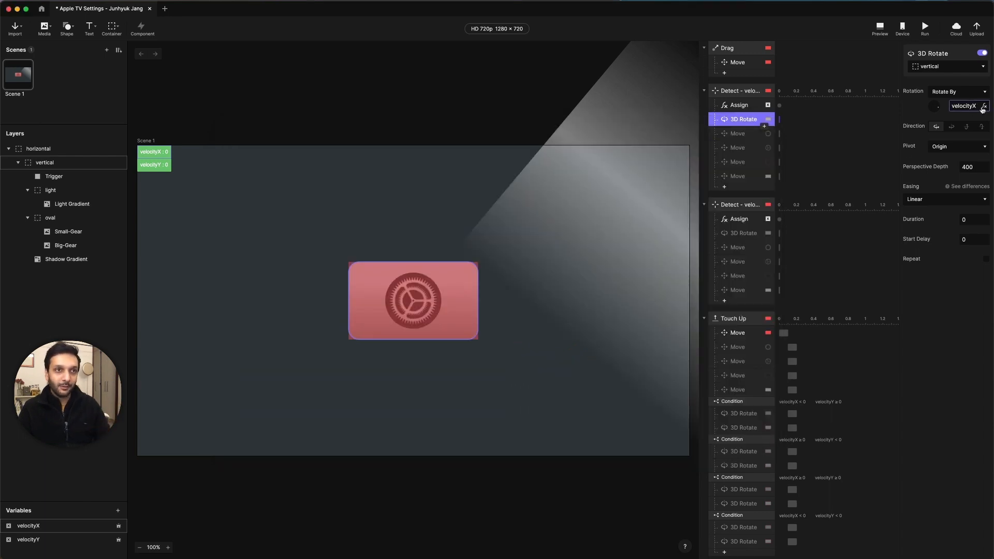
left_click(981, 109)
type("* 0.005")
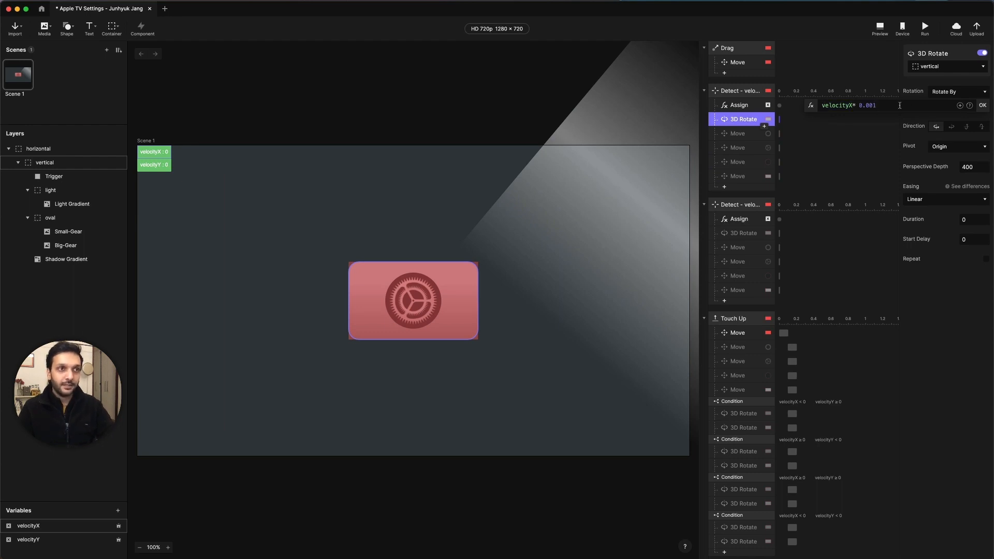
key("Return")
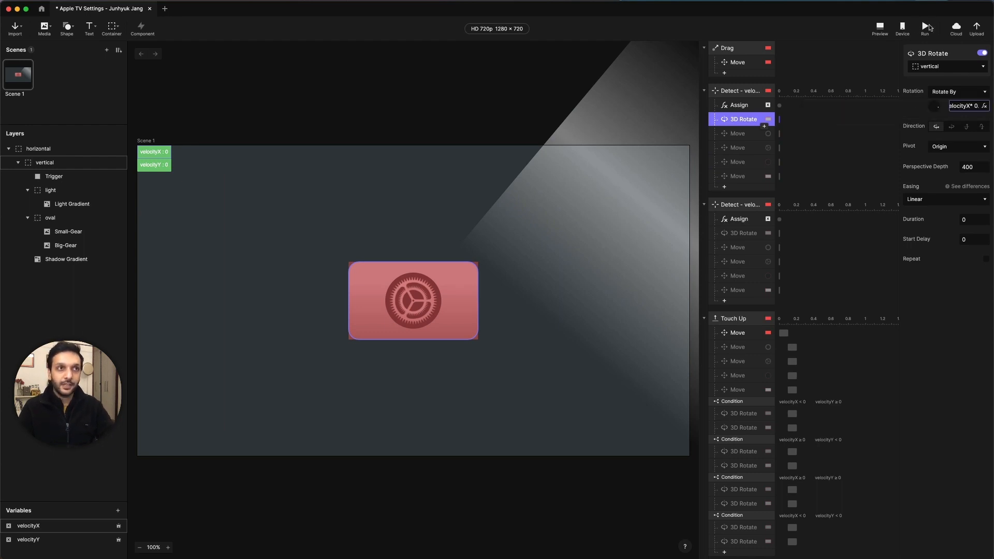
left_click(883, 28)
left_click_drag(510, 273, 479, 274)
left_click(827, 143)
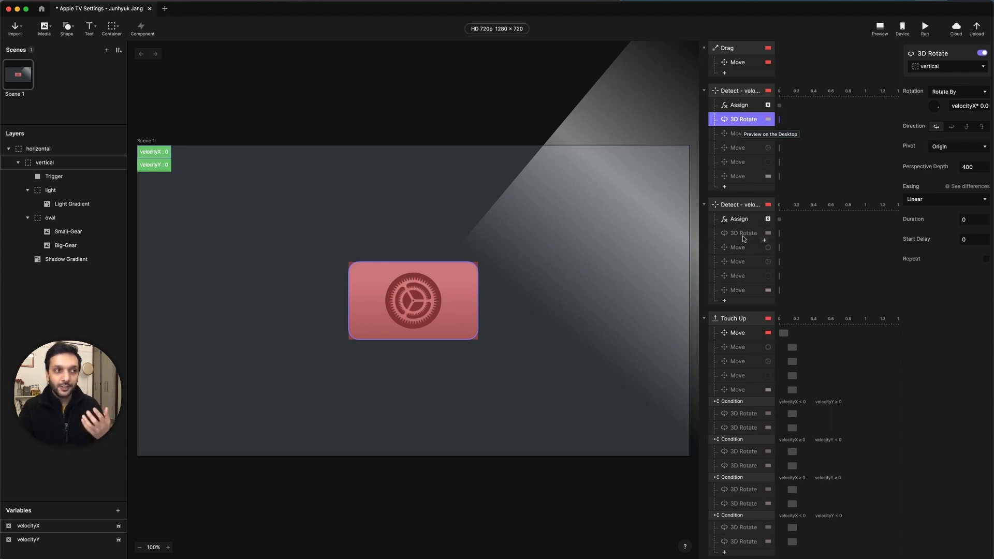
- Enable the 3D Rotate response on the horizontal layer under the velocityY Detect trigger
left_click(743, 234)
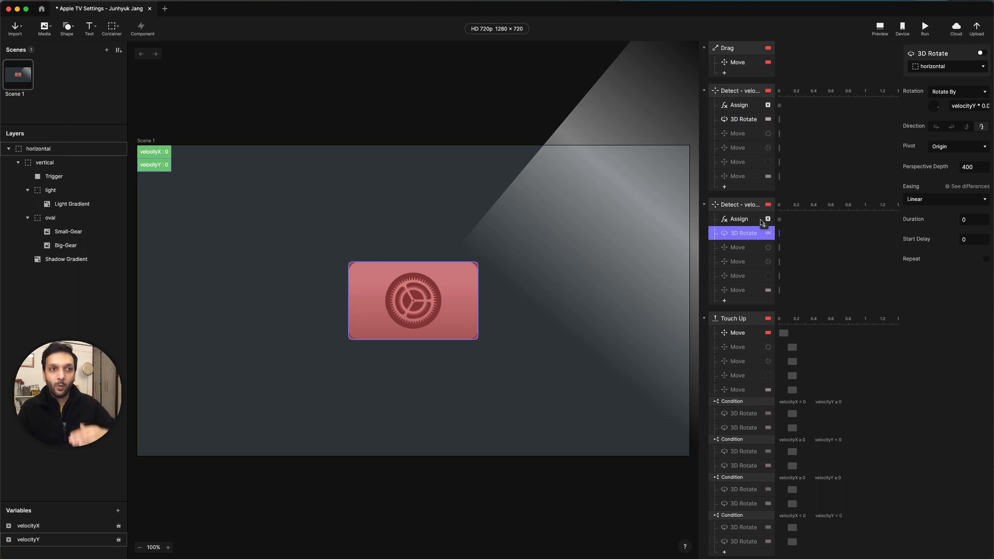
left_click(981, 54)
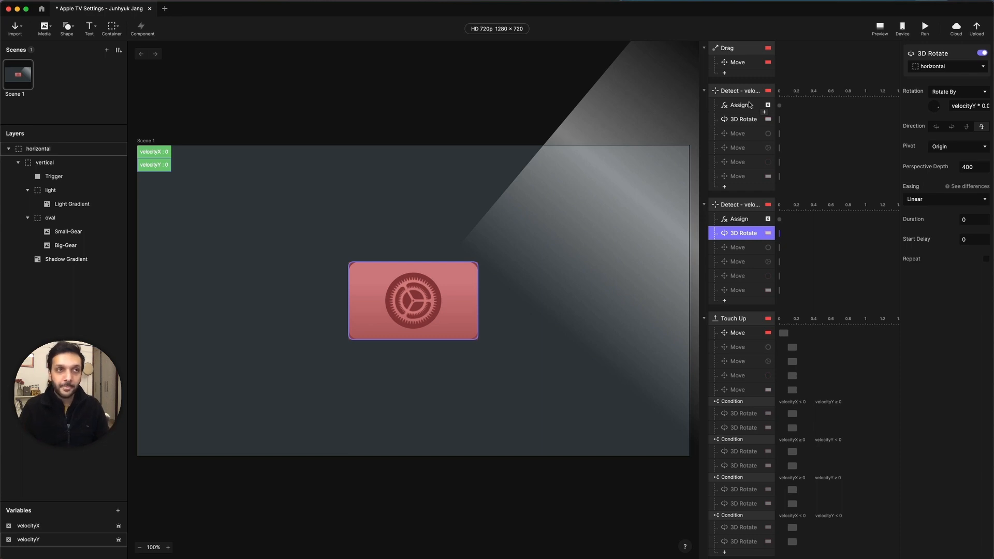
- Retarget the velocityY 3D Rotate response to the vertical layer and test it in the preview
left_click(926, 67)
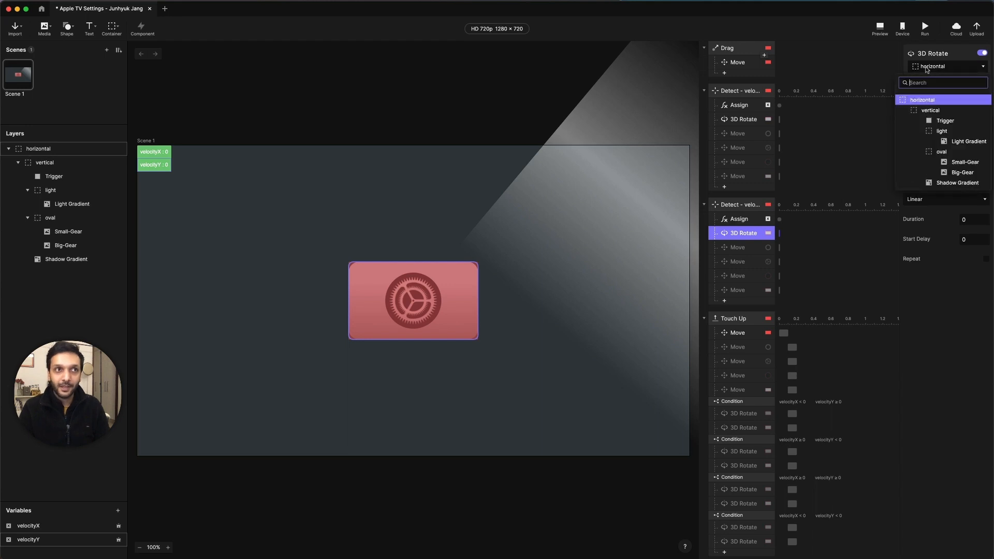
left_click(930, 110)
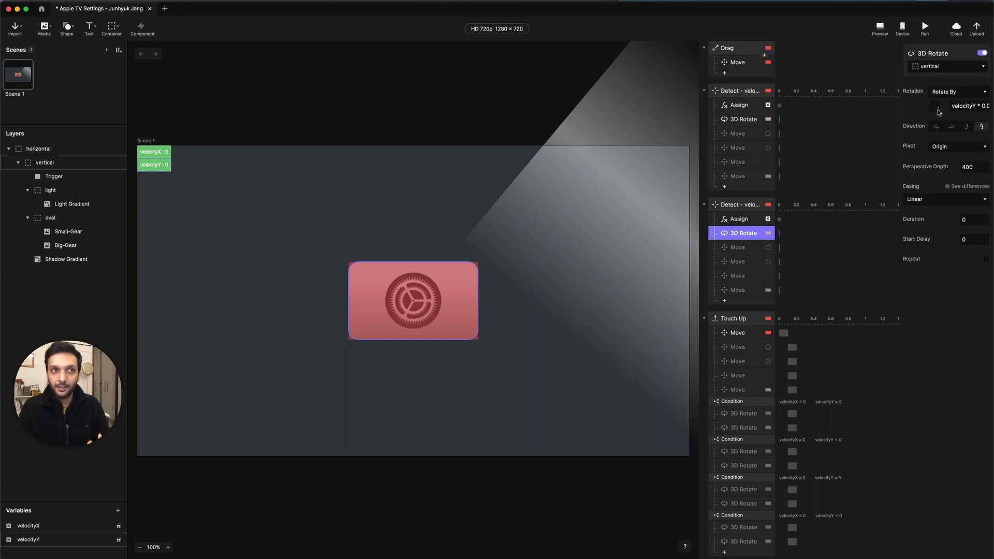
left_click(880, 29)
left_click_drag(500, 293, 572, 276)
left_click(828, 123)
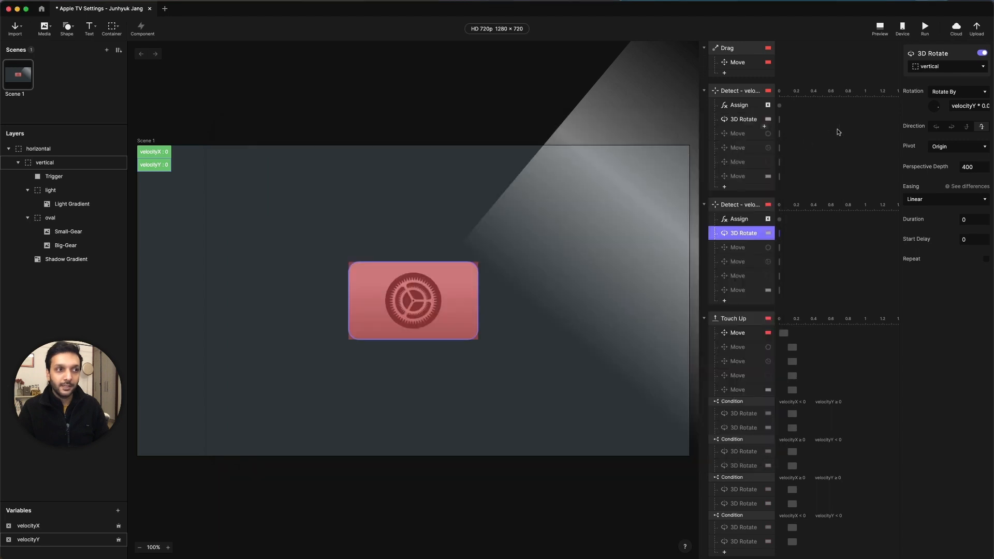
- Retarget the velocityY 3D Rotate response to the horizontal layer and compare it with the velocityX 3D Rotate response
left_click(930, 68)
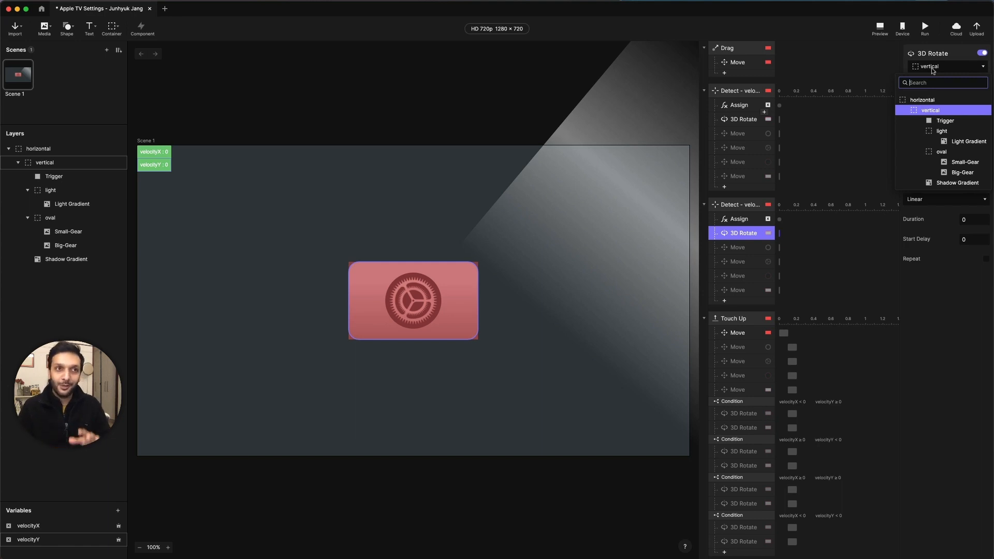
left_click(929, 101)
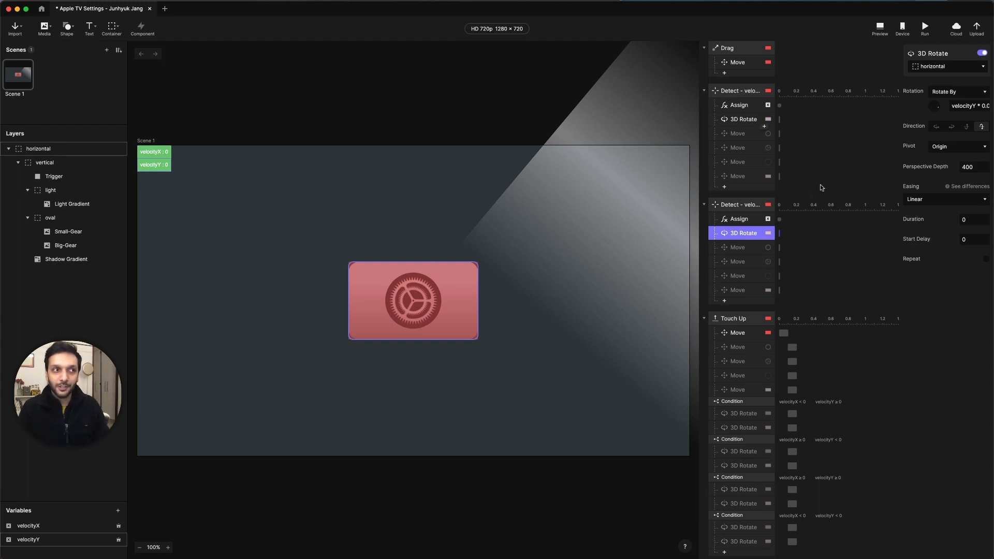
left_click(739, 121)
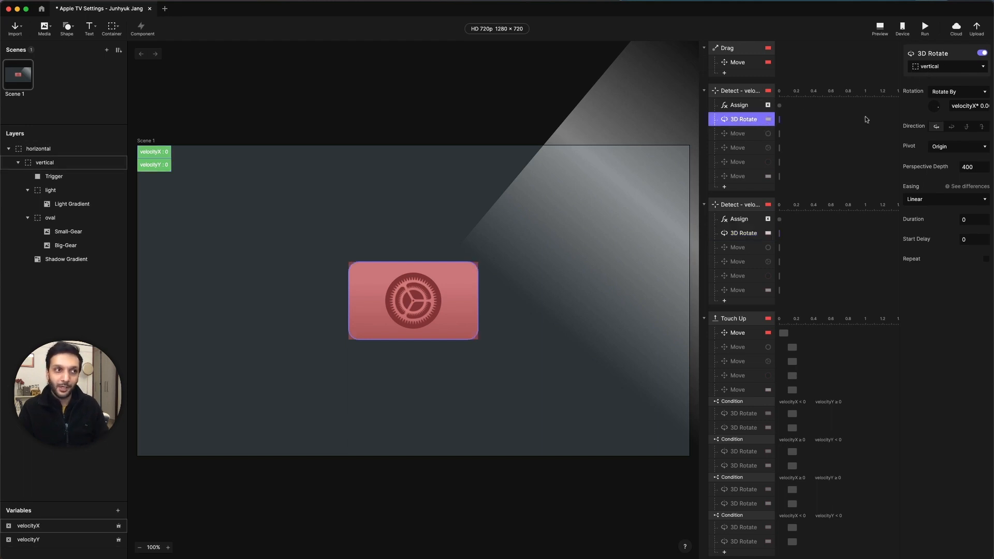
left_click(739, 235)
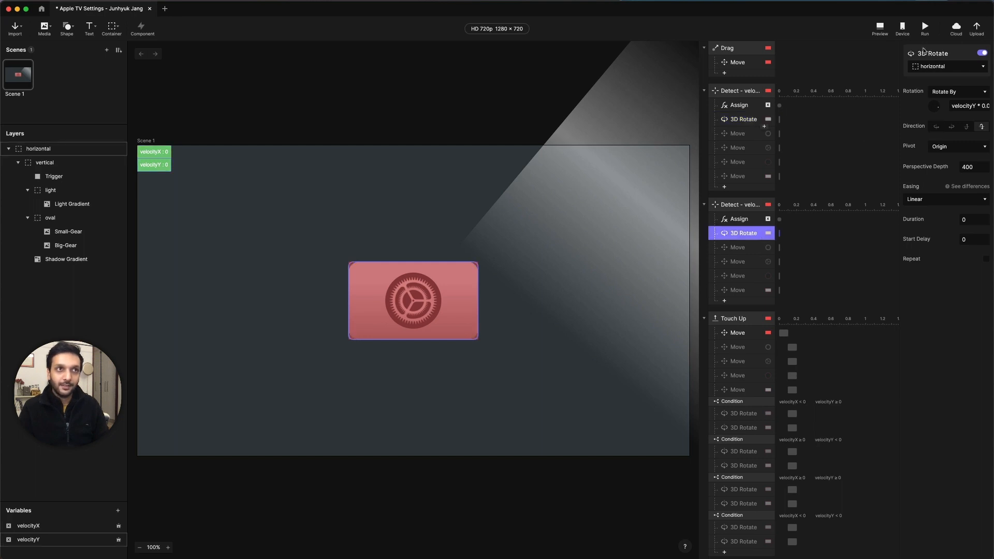
- Test the combined 3D rotations in the preview and examine the velocityY rotation formula on the horizontal layer
left_click(879, 27)
left_click_drag(621, 265, 536, 283)
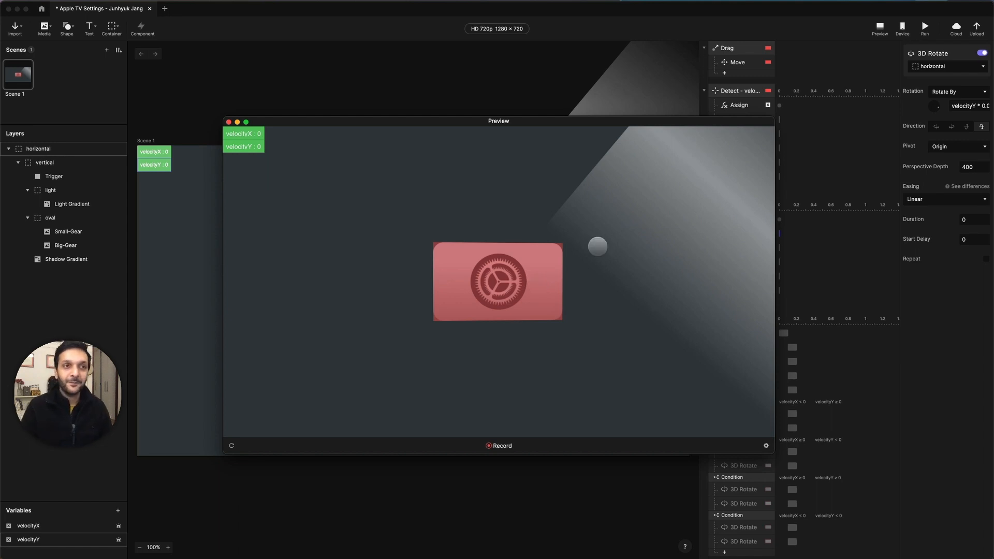
left_click(957, 115)
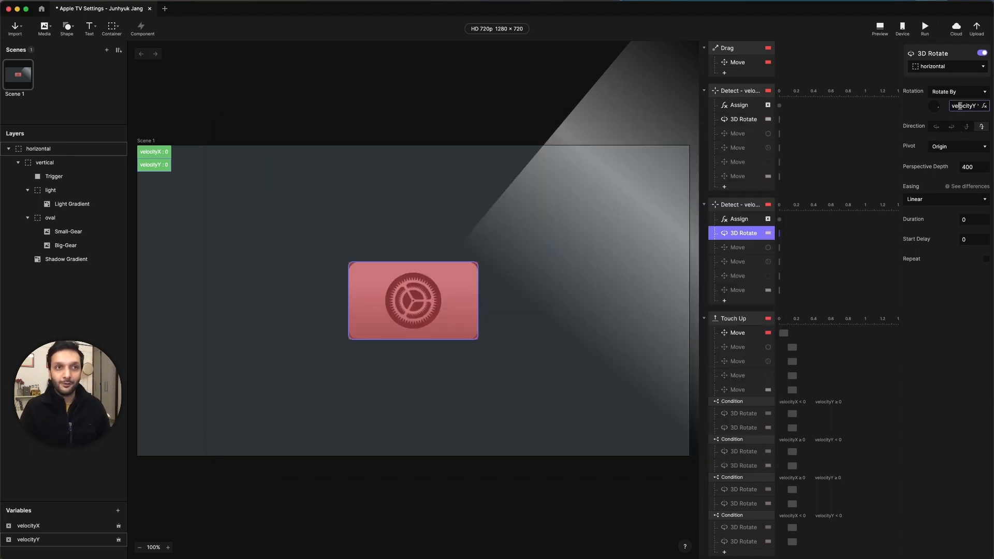
left_click(983, 110)
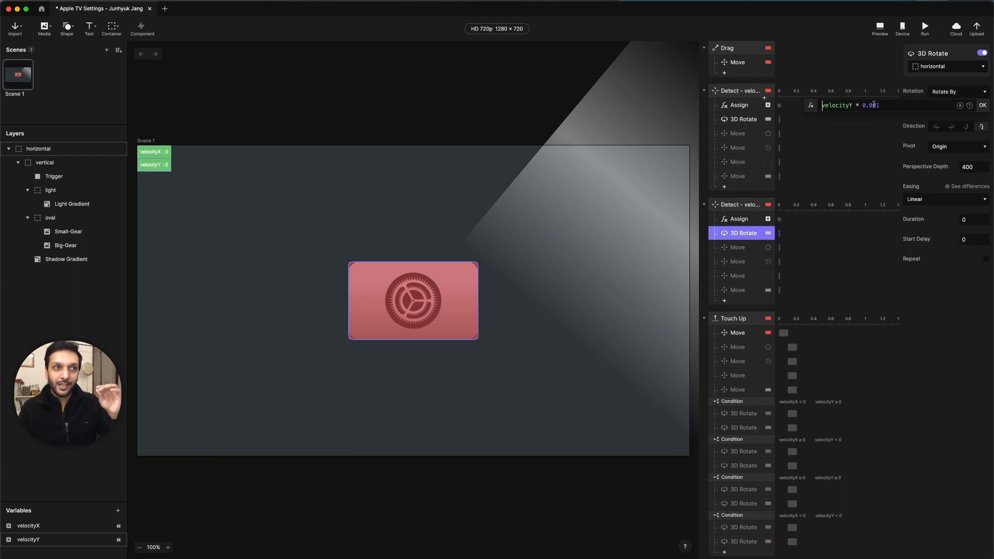
- Enable the Small-Gear Move response under the velocityX Detect trigger, keeping its position mode at Move By and easing at Linear
left_click(738, 134)
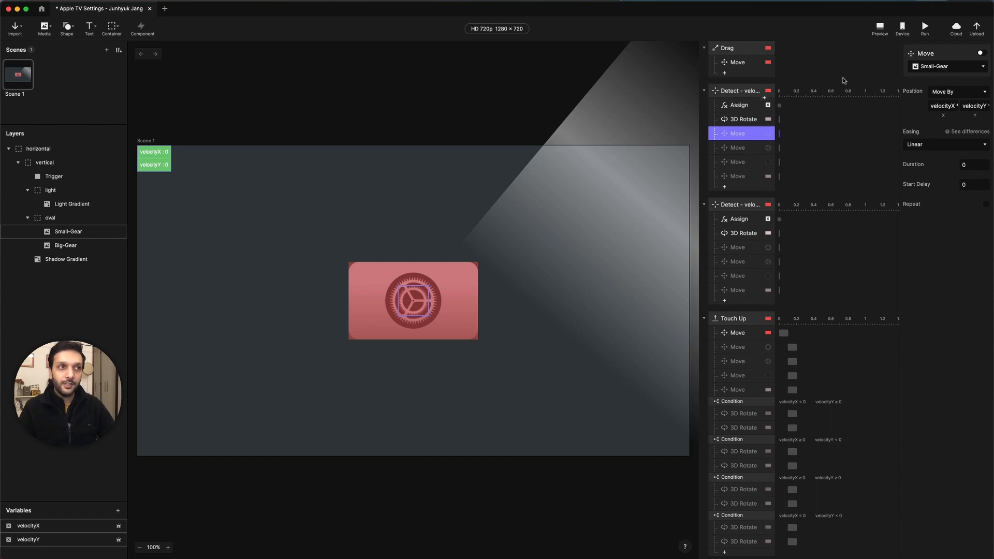
left_click(982, 54)
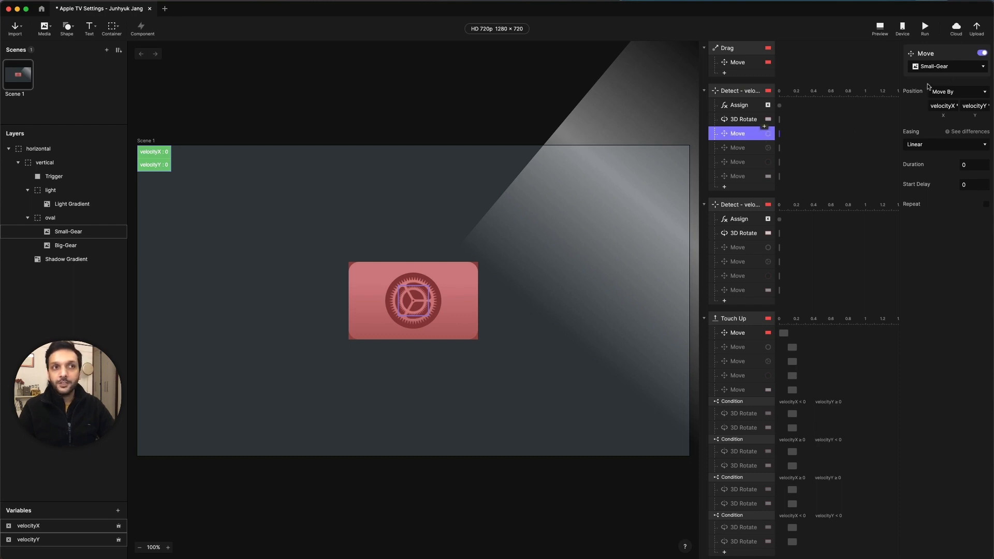
left_click(947, 95)
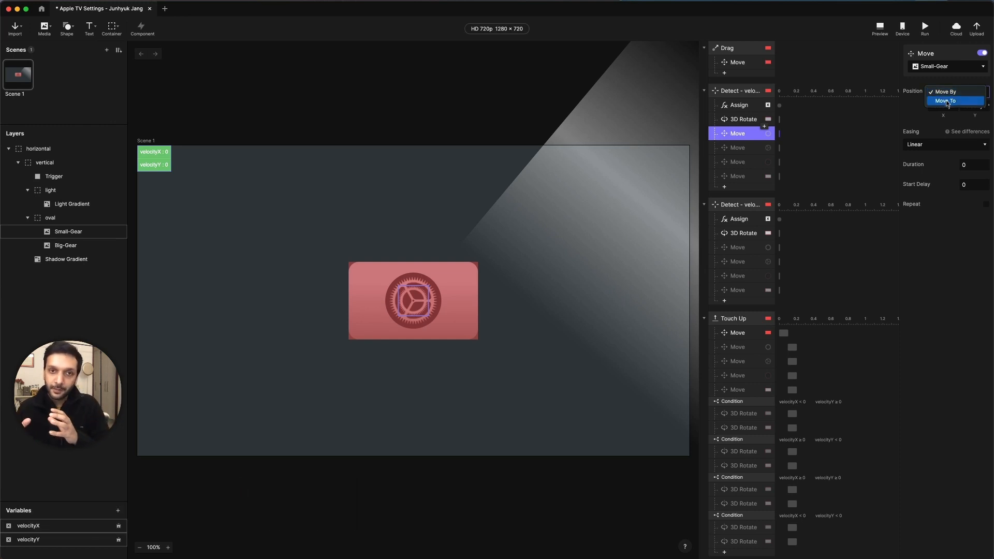
left_click(949, 94)
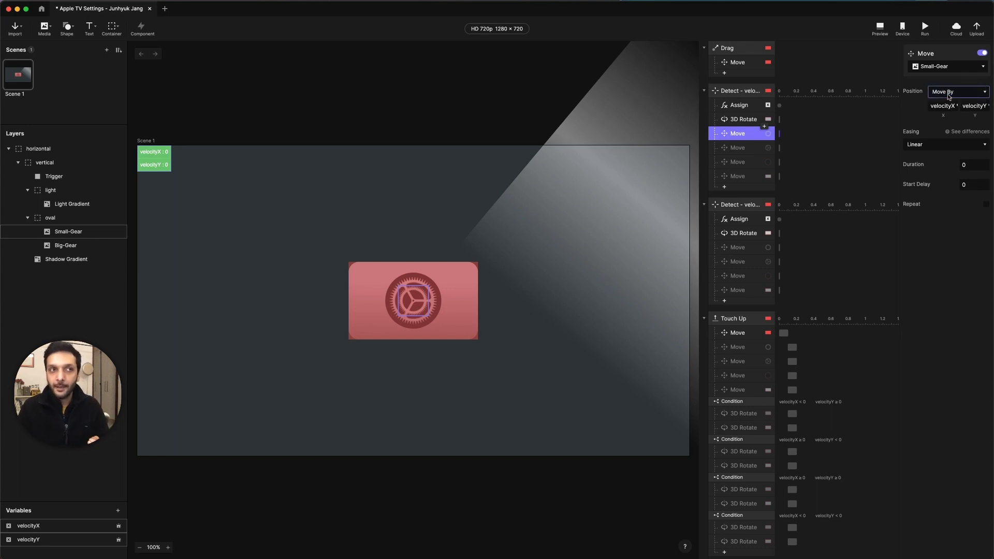
left_click(938, 145)
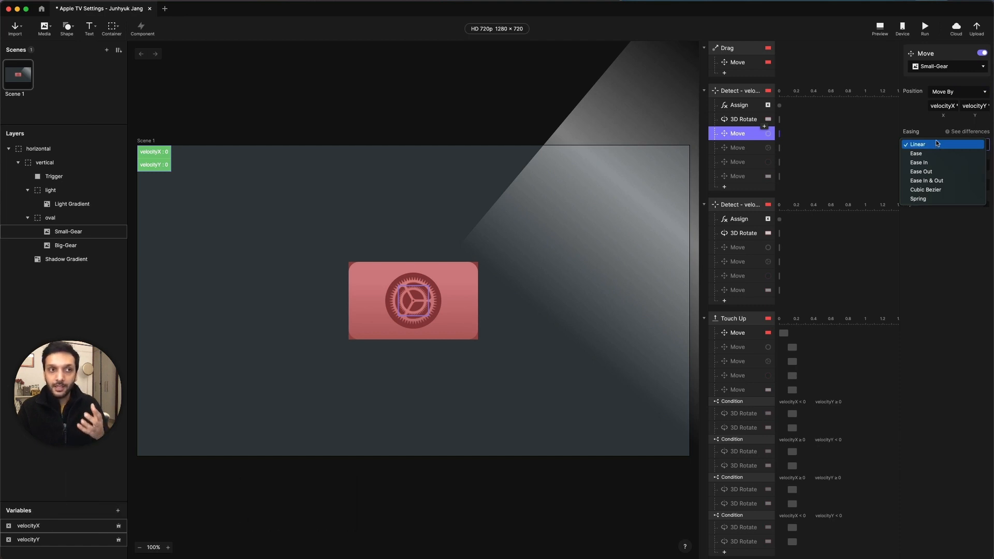
left_click(928, 129)
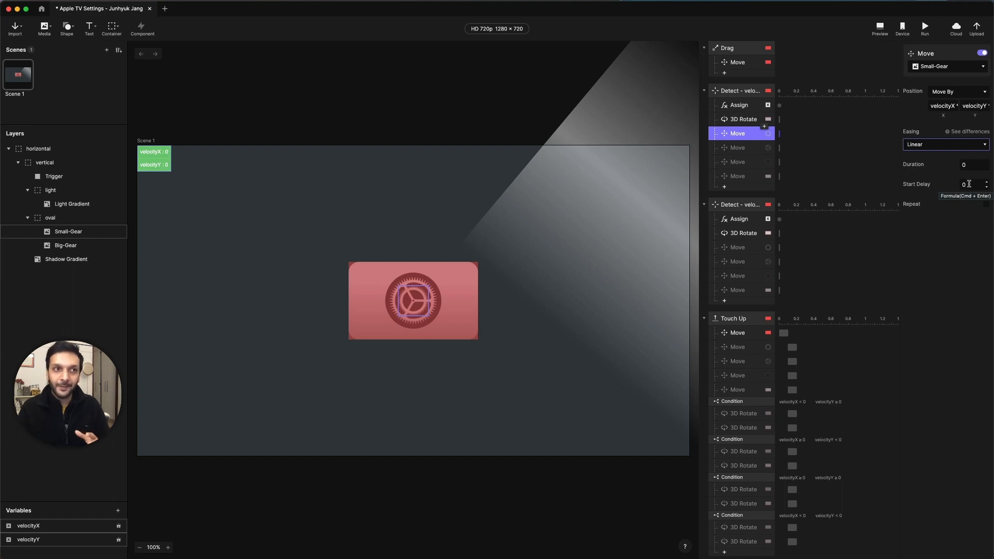
- Open the X formula of the Small-Gear Move response and examine its multiplier
left_click(912, 125)
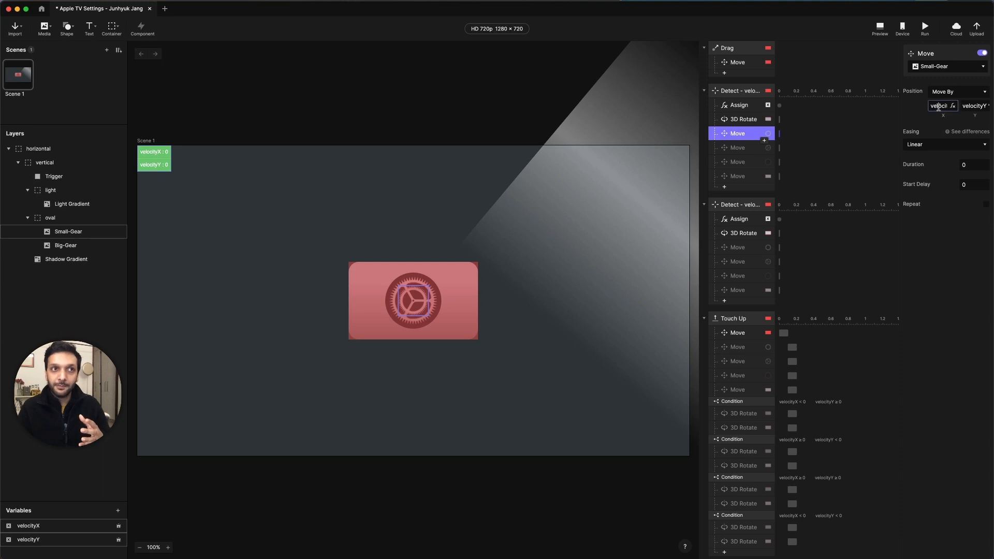
left_click(954, 107)
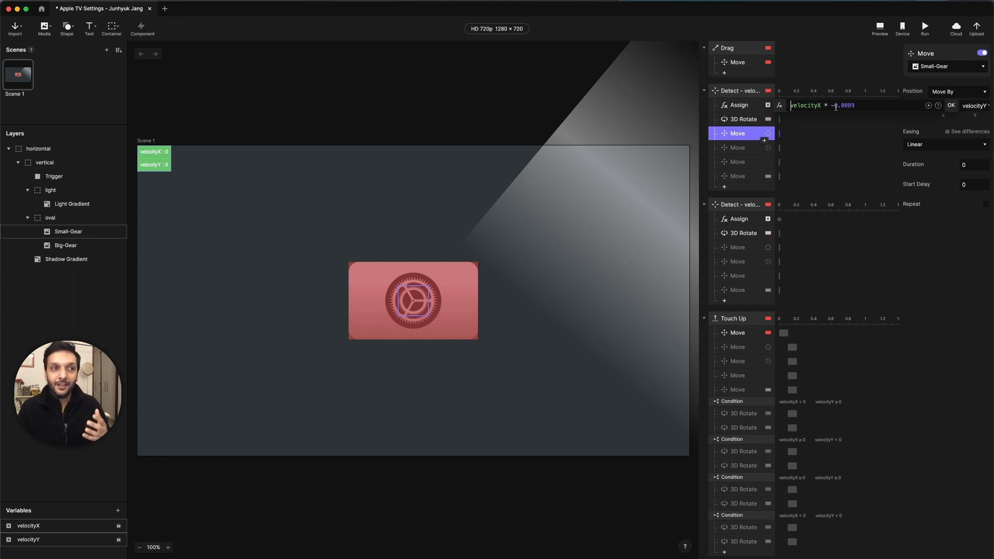
double_click(863, 107)
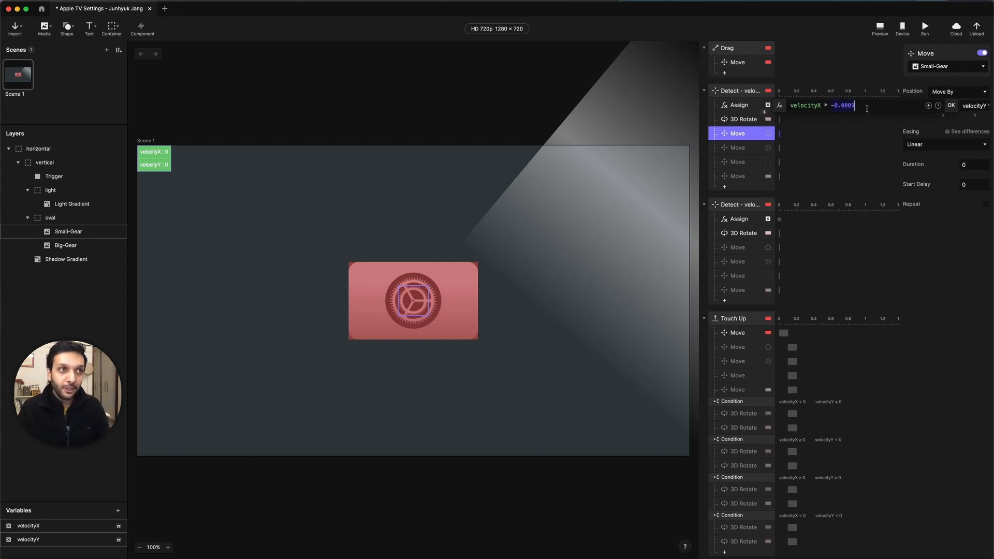
- Set the Small-Gear Move X formula multiplier to -0.1 and test the gear's movement in the preview
left_click_drag(855, 106, 840, 107)
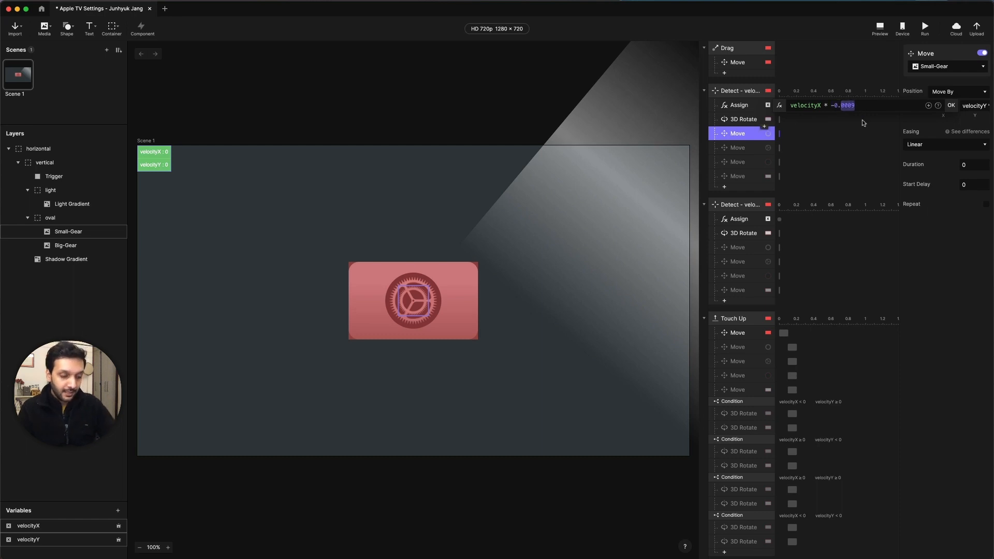
type("1")
key("Return")
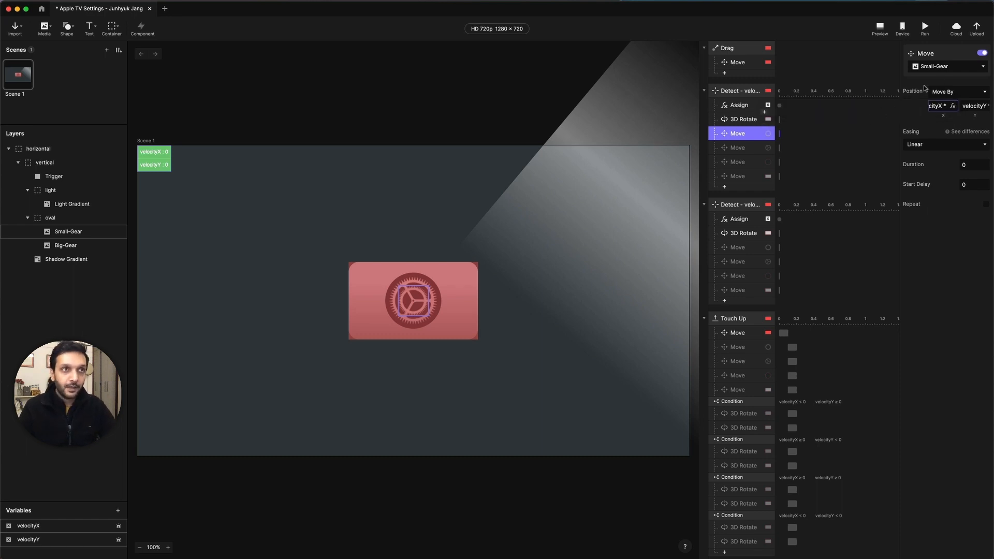
left_click(880, 27)
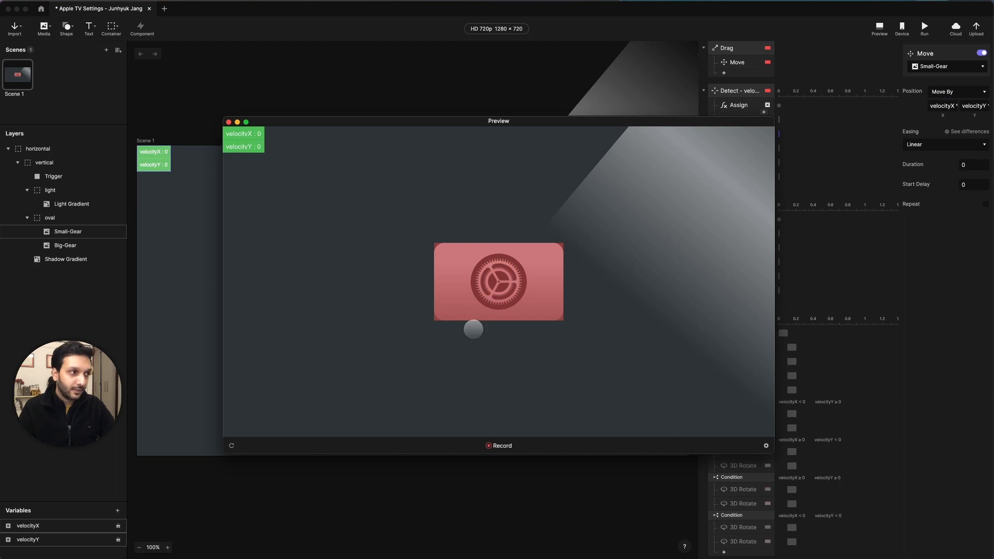
mouse_move(522, 311)
left_mouse_down()
mouse_move(487, 303)
mouse_move(510, 302)
left_mouse_up()
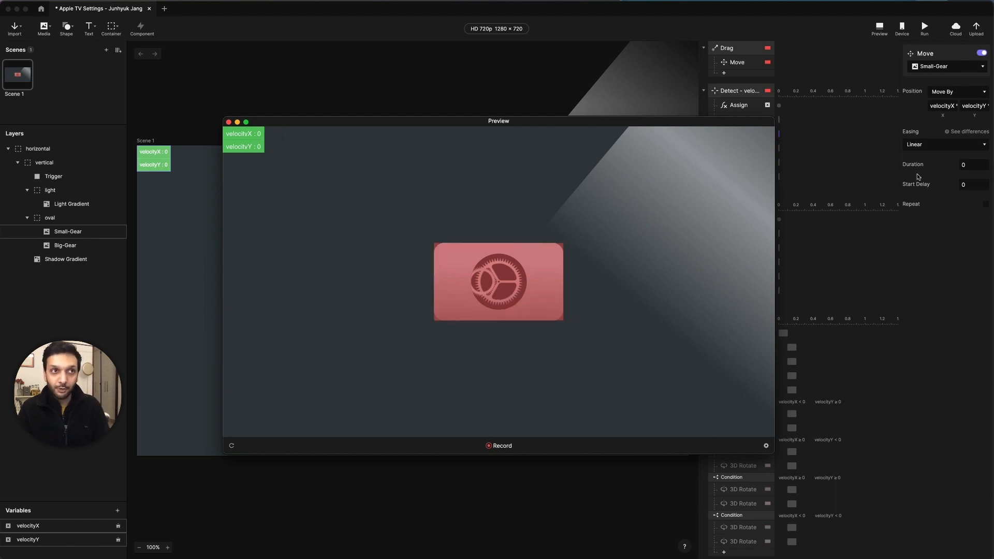
- Undo the multiplier change in the Small-Gear Move X formula
left_click(936, 107)
left_click(951, 106)
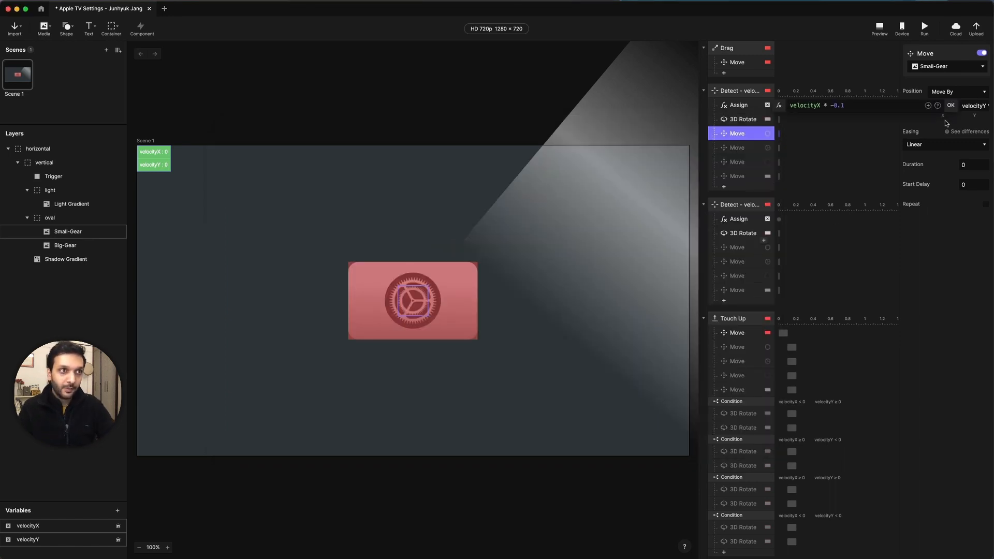
left_click(825, 147)
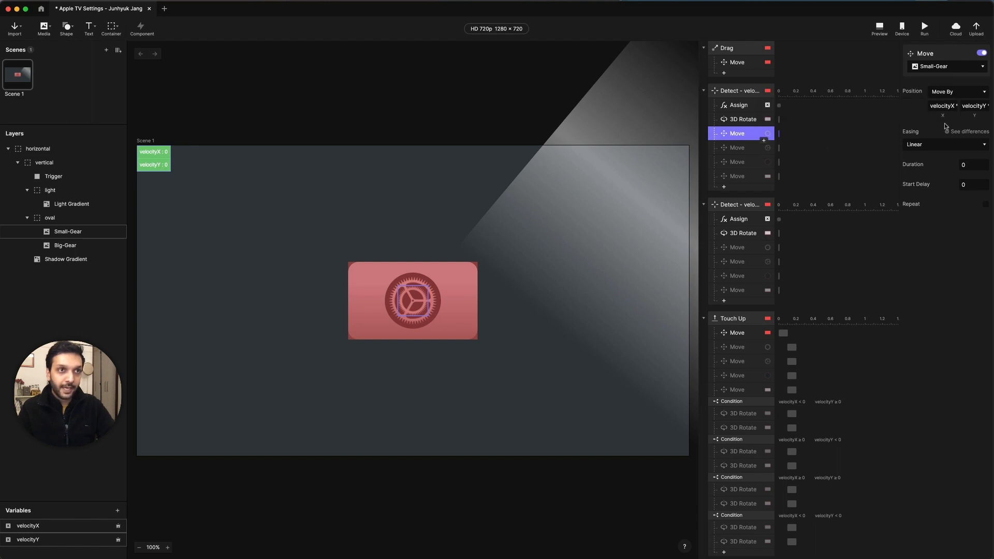
key("super+z")
key("super+shift+z")
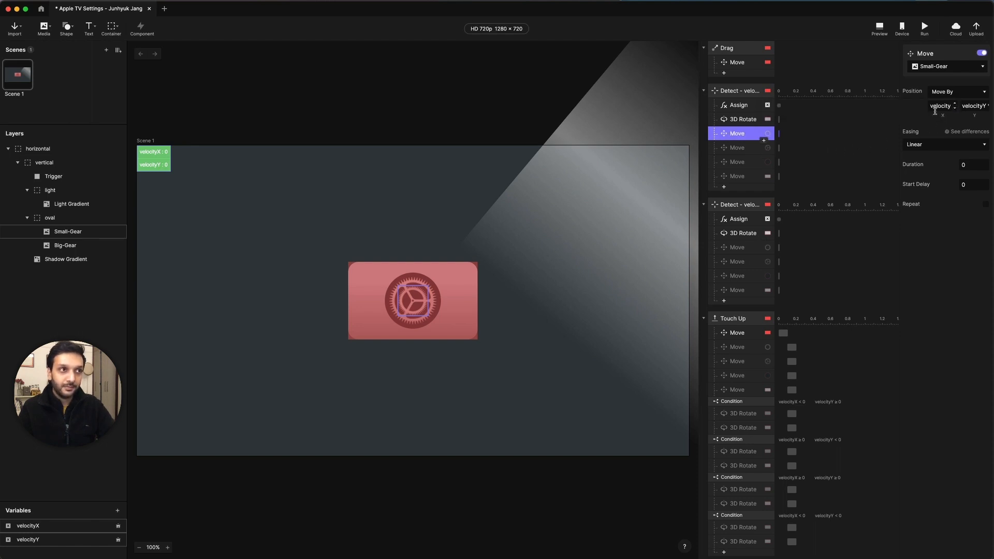
- Examine the X and Y formulas of the velocityX Small-Gear Move response and test the gear's movement in the preview
left_click(939, 107)
left_click(950, 107)
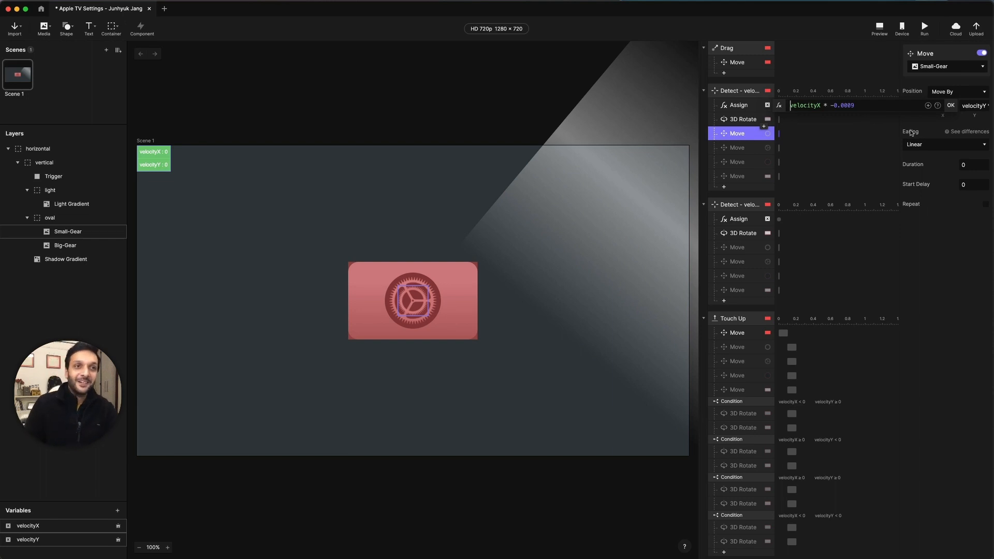
key("Return")
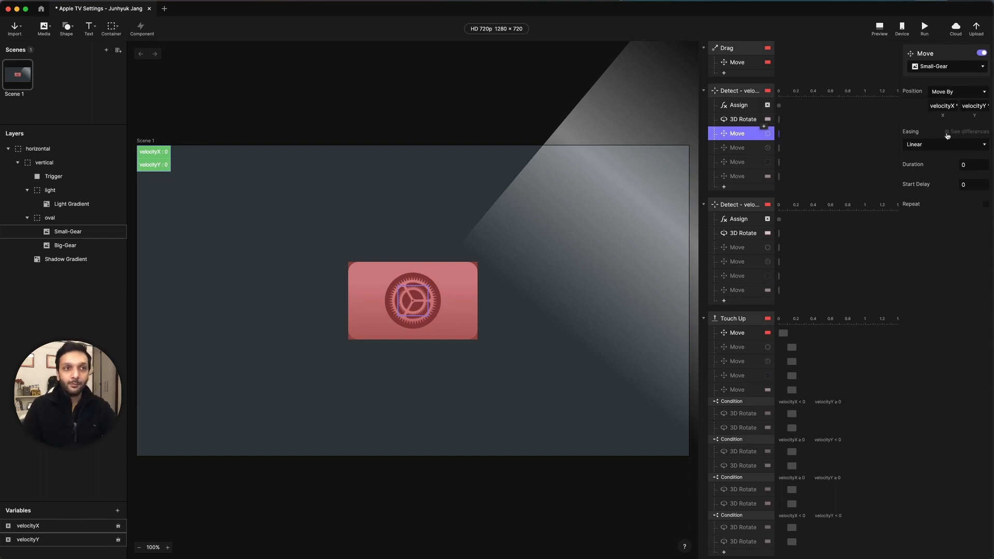
left_click(971, 106)
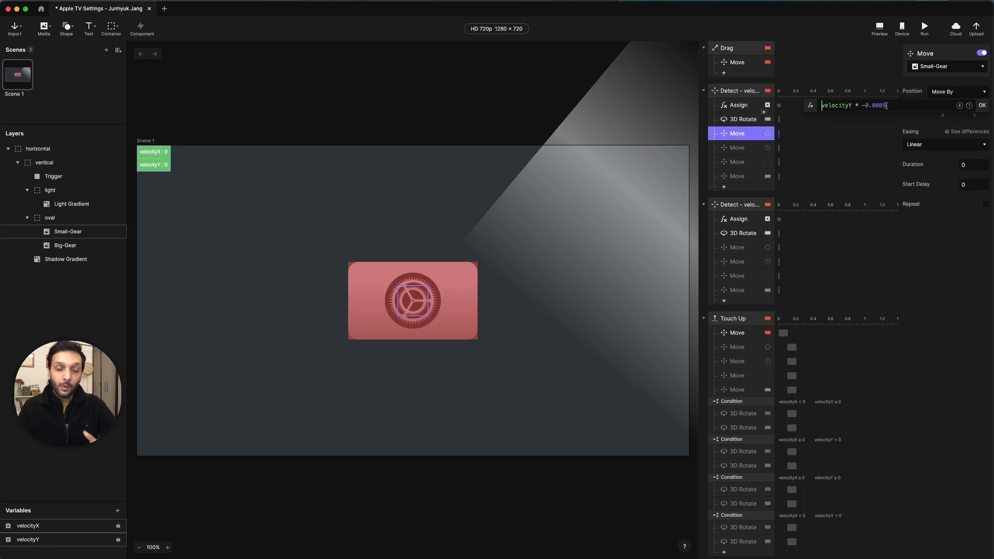
left_click_drag(866, 105, 862, 106)
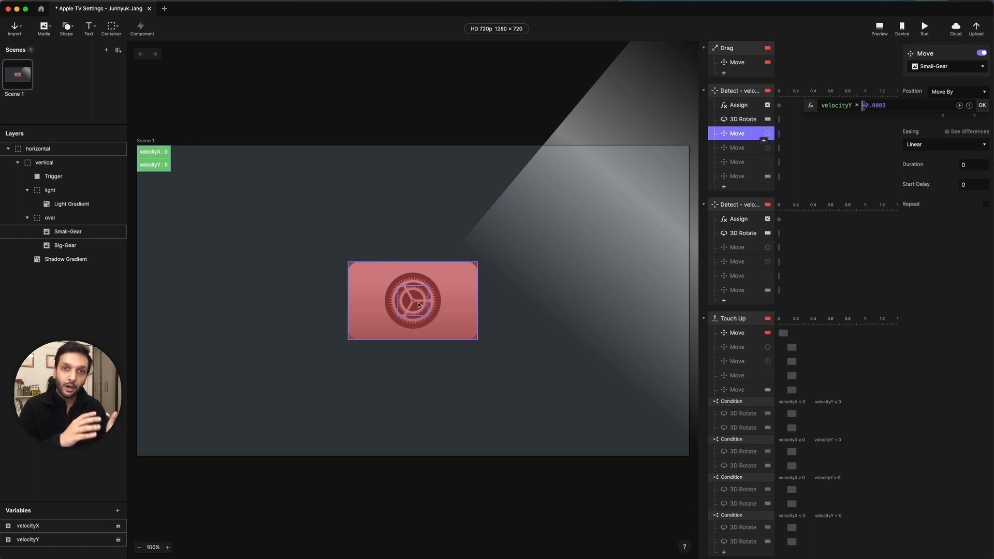
left_click(879, 27)
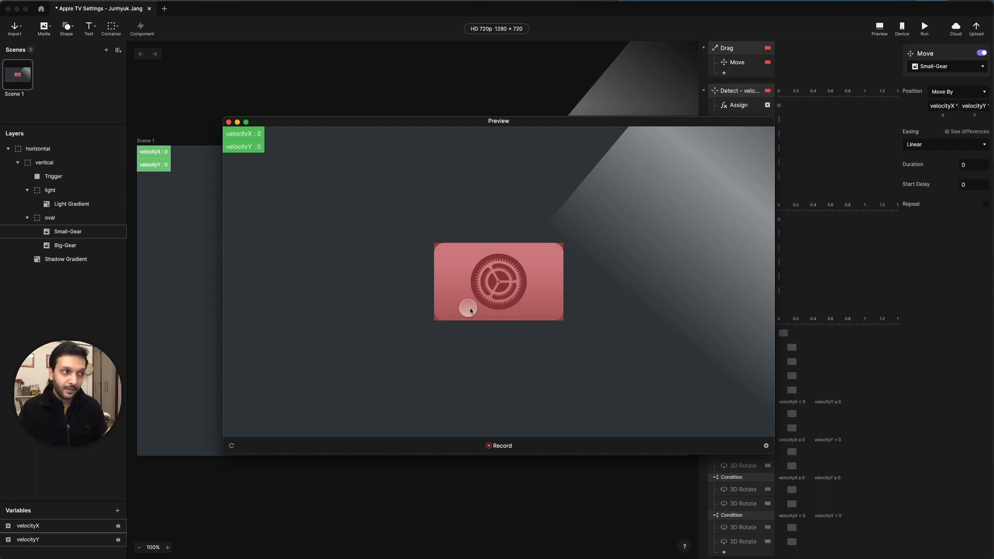
left_click_drag(467, 309, 666, 308)
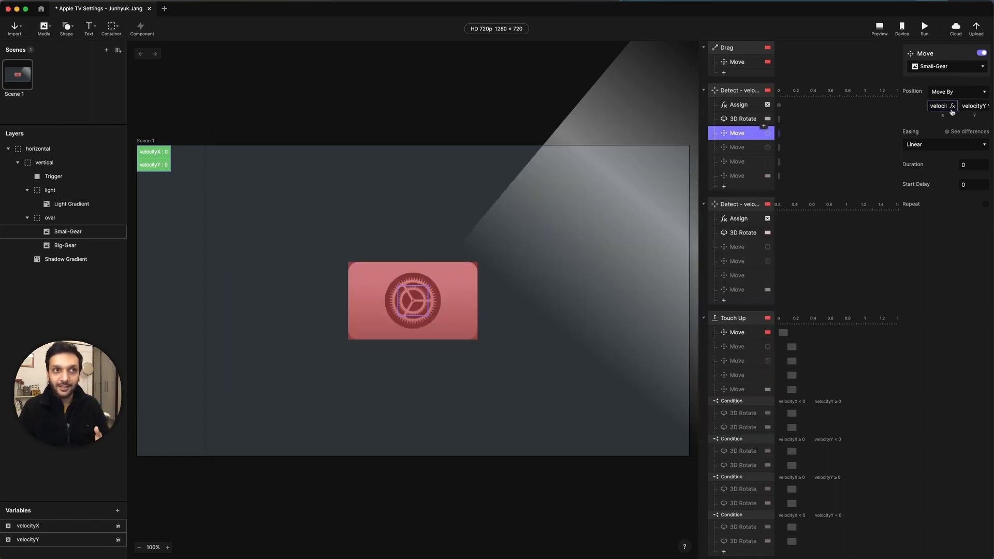
left_click(951, 107)
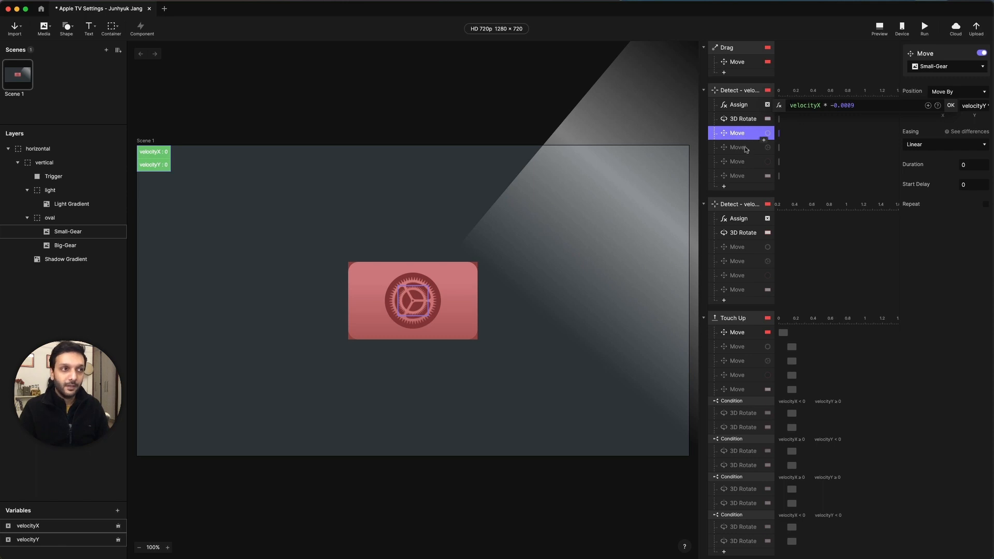
left_click(734, 135)
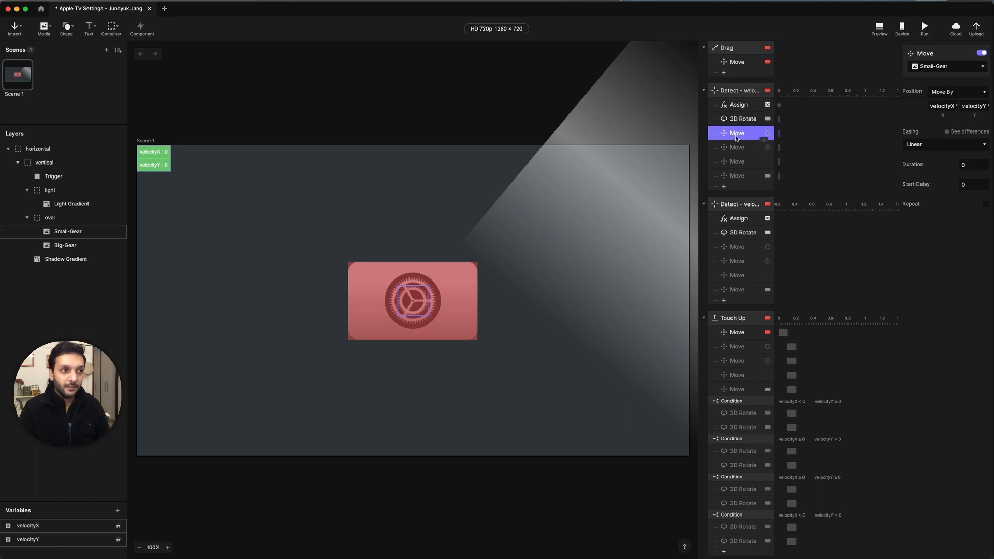
- Check the X formula of the velocityY Small-Gear Move response, enable the response, and test it in the preview
left_click(743, 248)
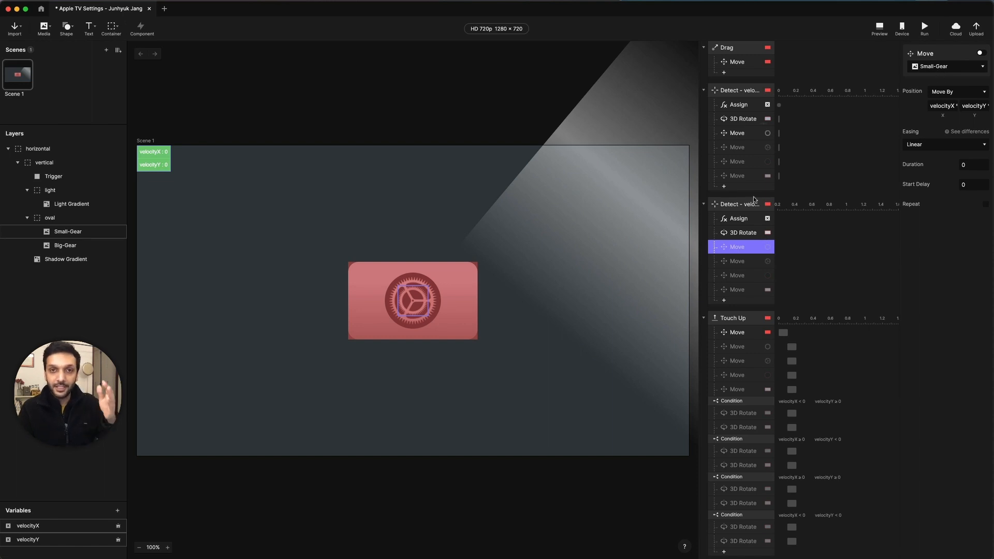
left_click(953, 106)
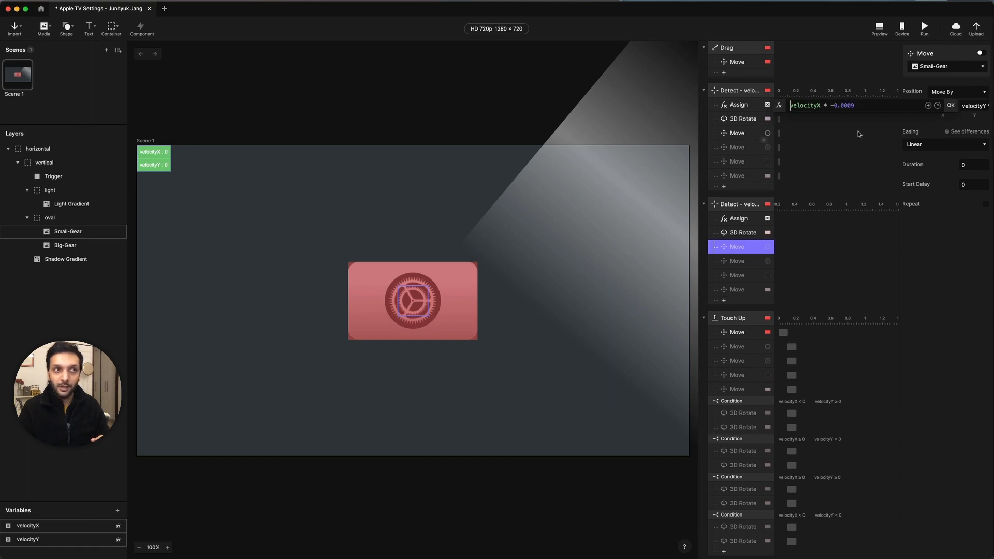
key("Return")
left_click(981, 53)
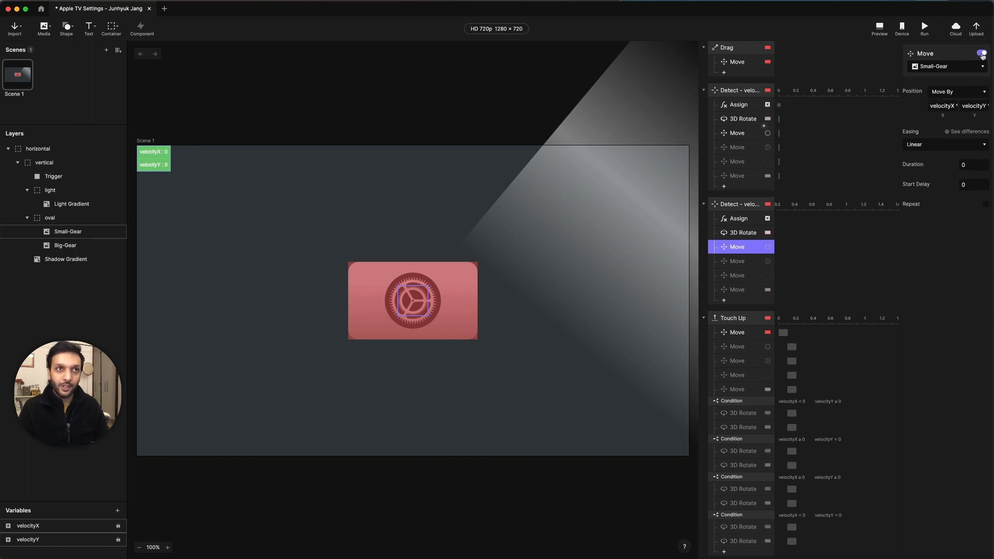
left_click(879, 28)
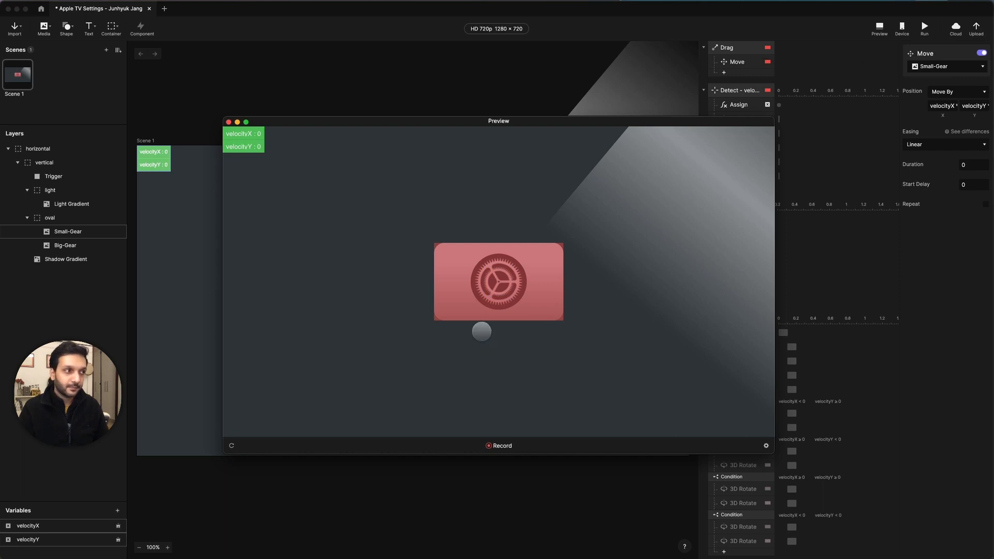
left_click_drag(482, 331, 672, 309)
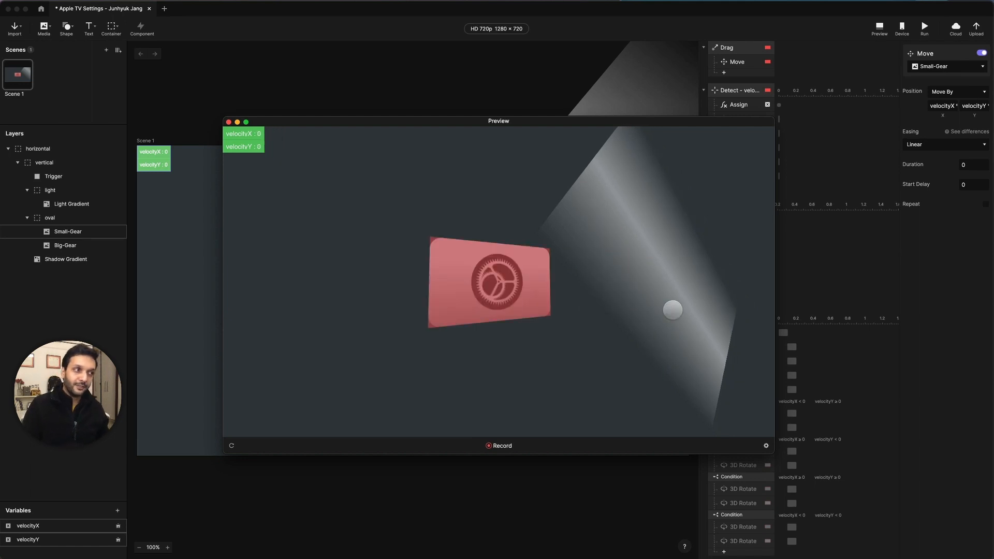
left_click(839, 179)
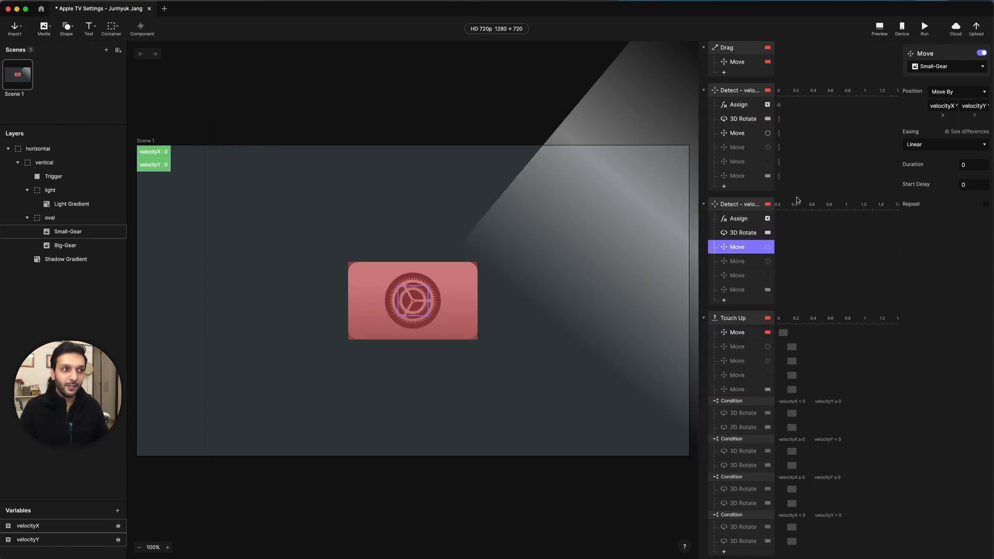
- Check the X and Y formulas of the Big-Gear Move response under the velocityX Detect trigger and enable the response
left_click(743, 151)
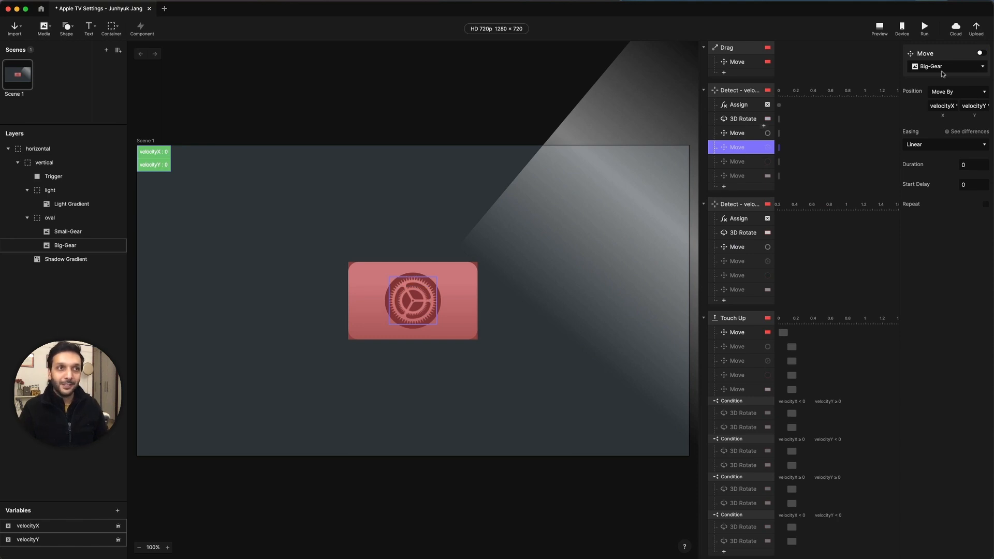
left_click(949, 108)
left_click(951, 106)
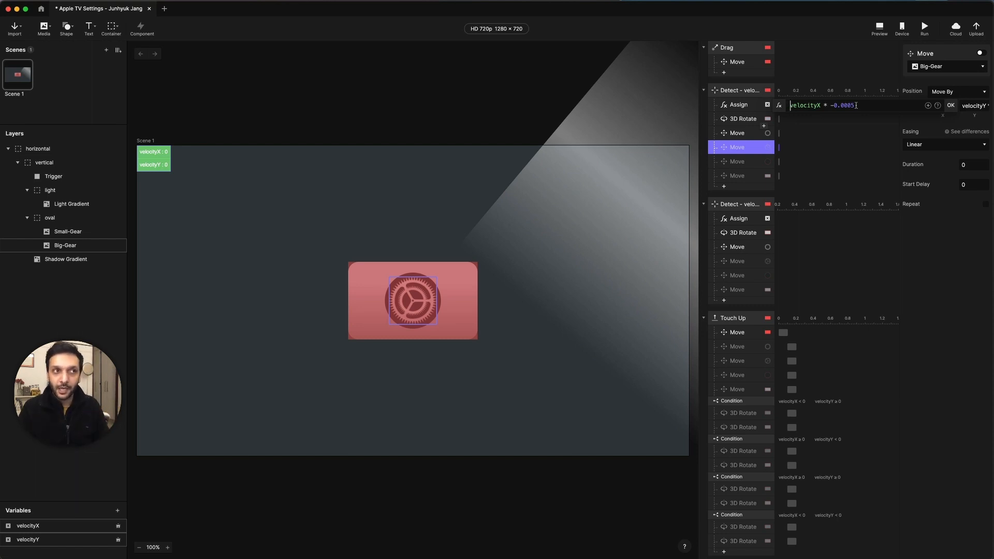
left_click(972, 106)
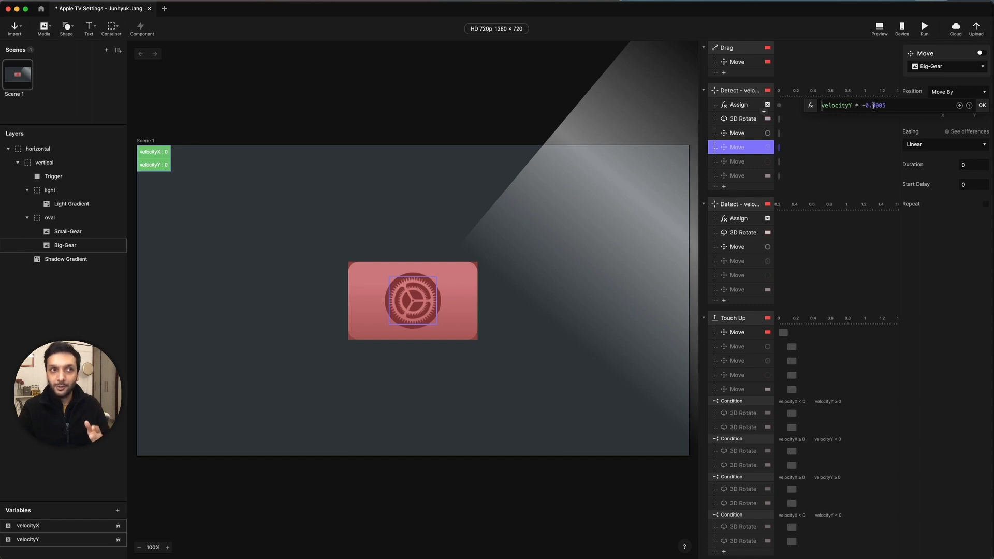
left_click(985, 107)
left_click(980, 53)
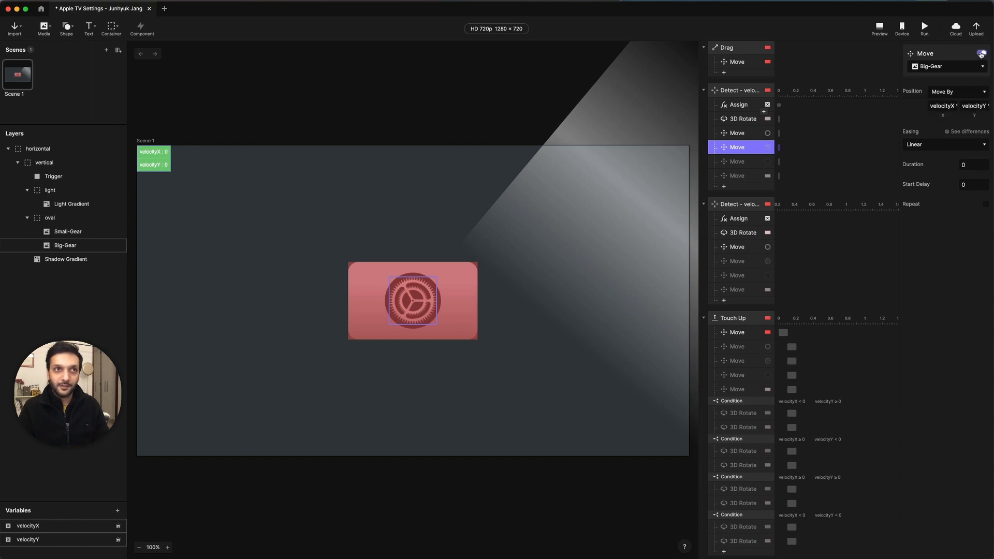
- Enable the Big-Gear Move response under the velocityY Detect trigger and test both gears' movement in the preview
left_click(748, 260)
left_click(979, 54)
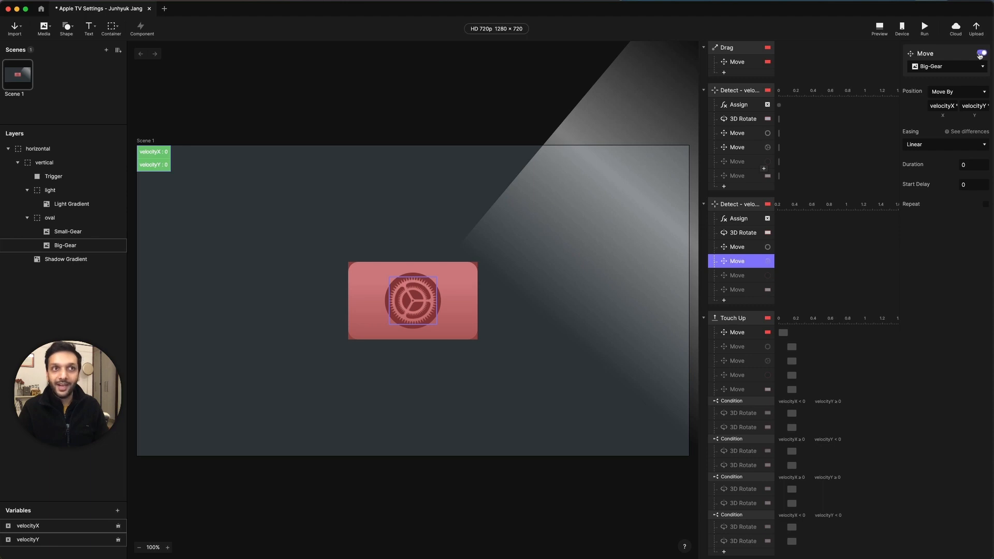
left_click(879, 29)
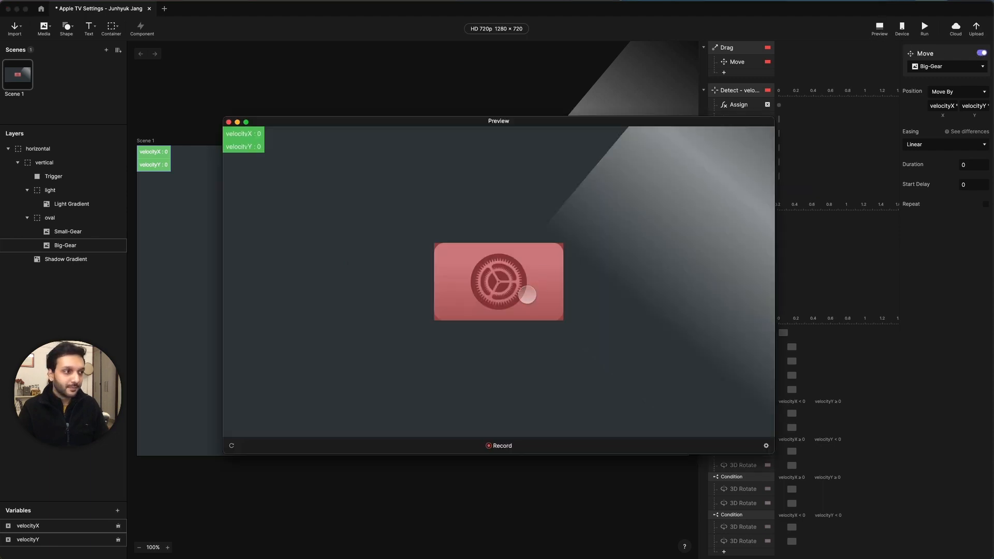
left_click_drag(527, 295, 668, 302)
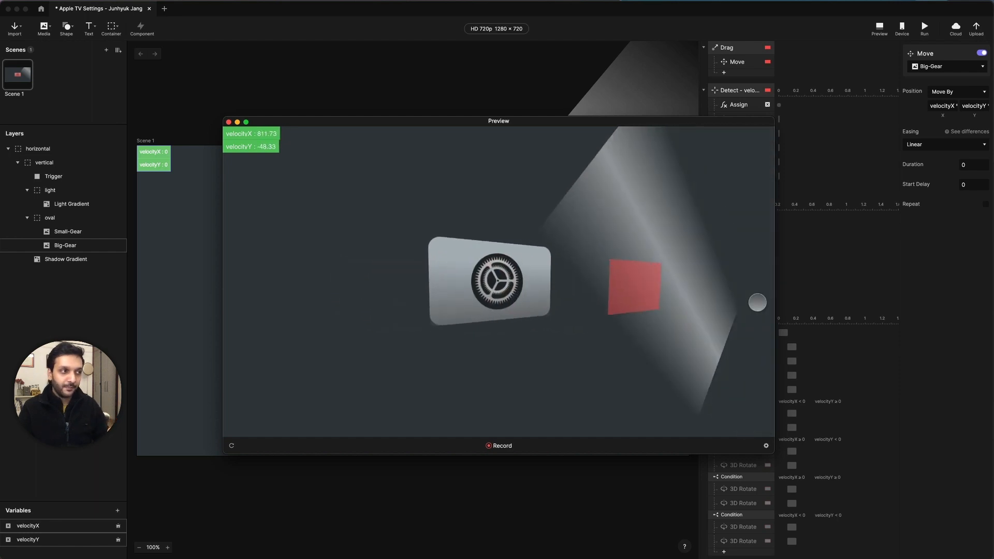
left_click(232, 447)
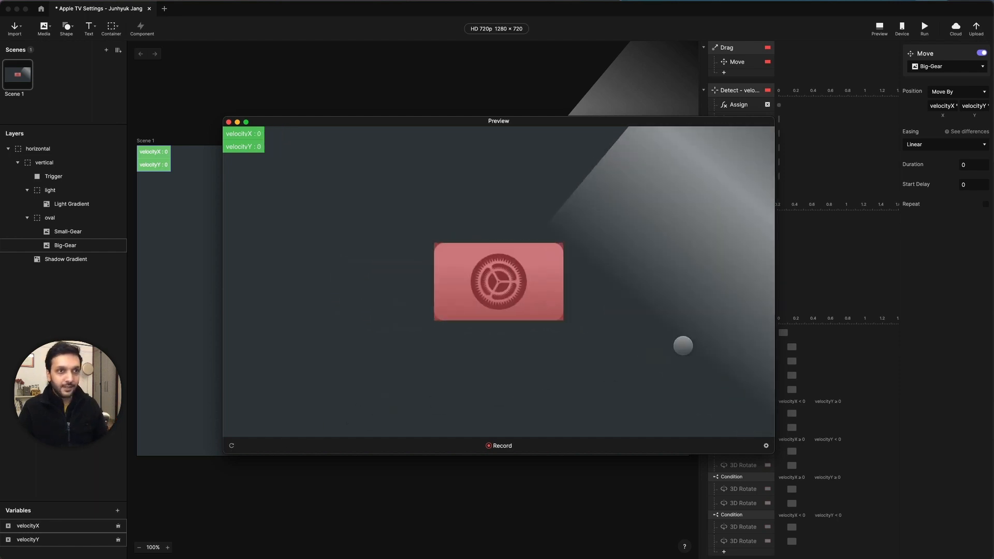
left_click(861, 261)
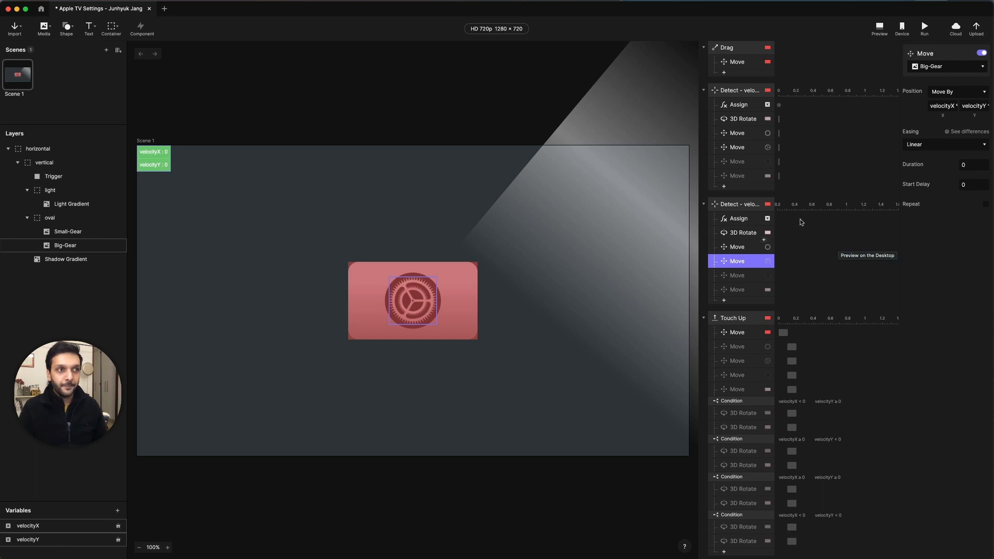
- Examine the X and Y formulas of the oval Move response under the velocityX Detect trigger
left_click(742, 167)
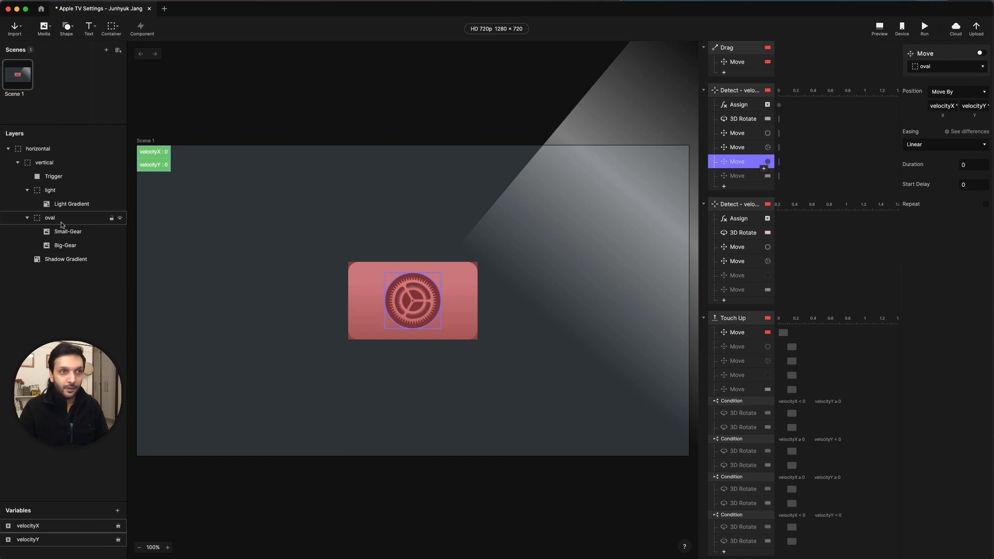
left_click(953, 107)
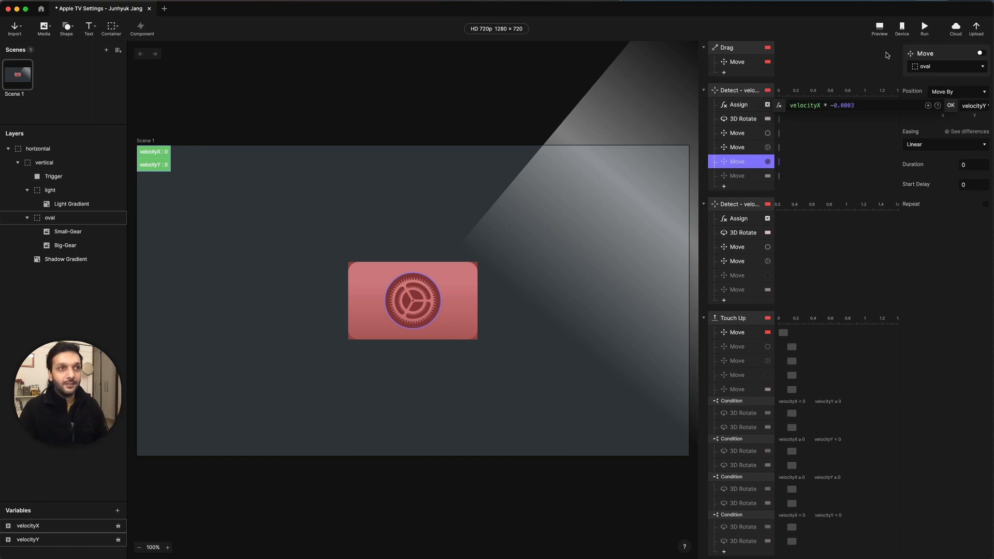
left_click(966, 106)
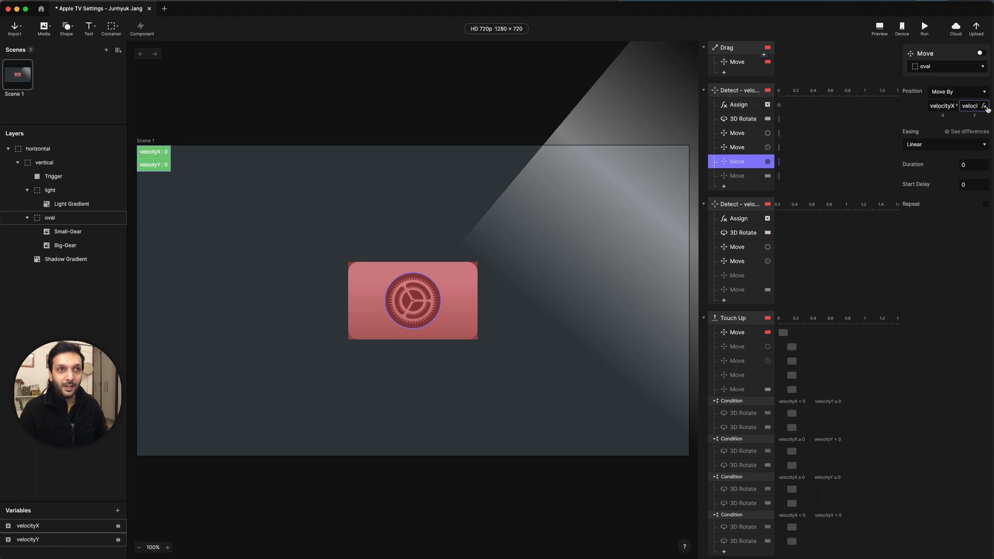
left_click(984, 106)
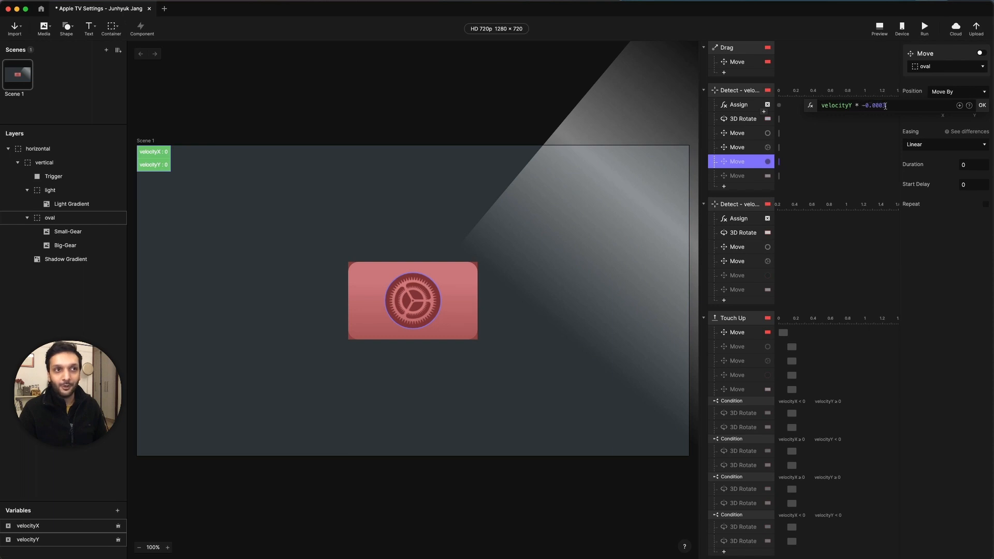
left_click(982, 106)
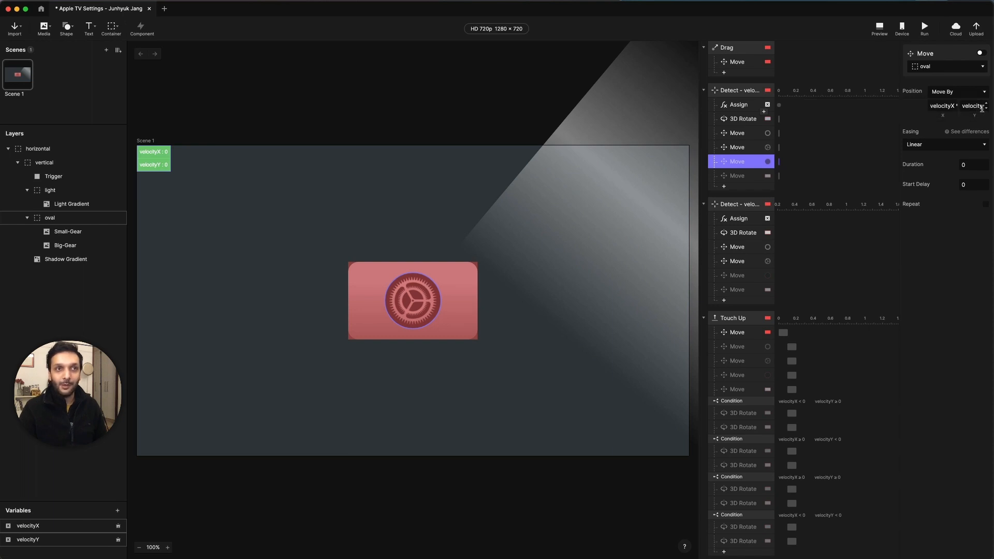
- Enable the oval Move responses under both the velocityY and velocityX Detect triggers and test the oval's movement in the preview
left_click(741, 275)
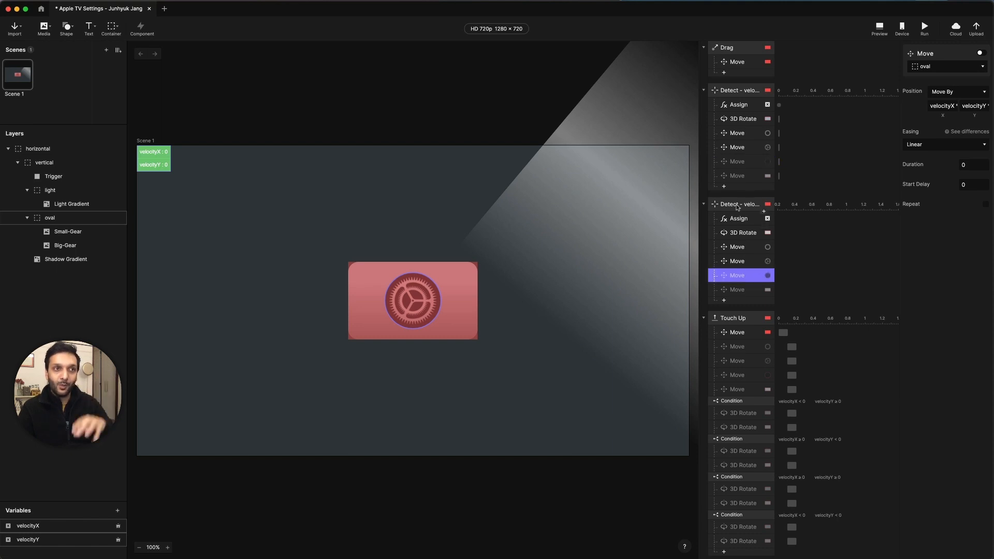
left_click(979, 54)
left_click(732, 164)
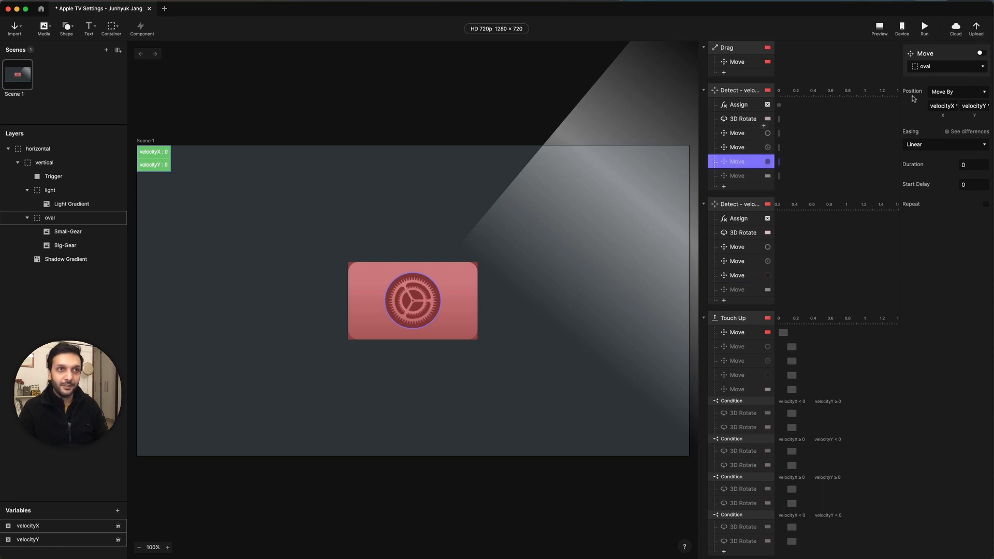
left_click(979, 55)
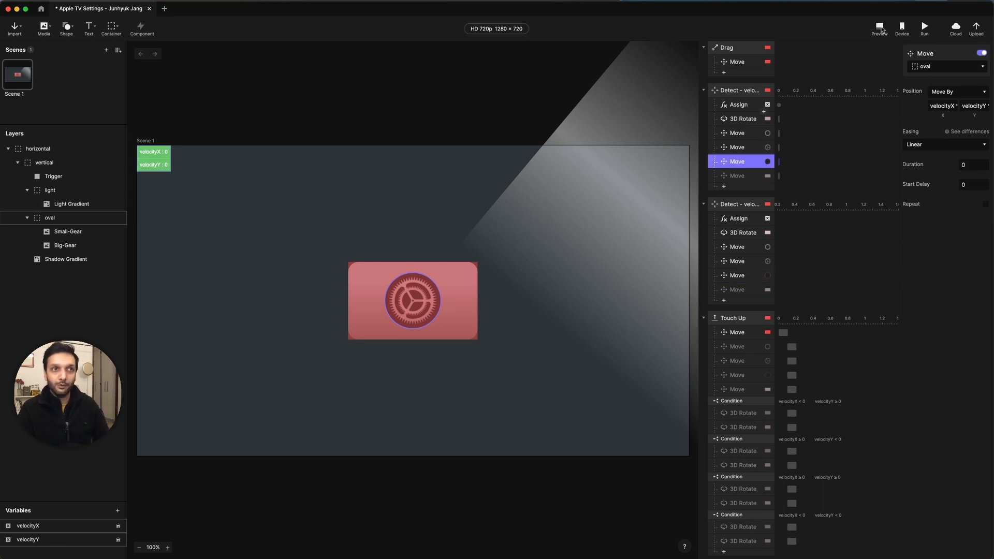
left_click(880, 29)
left_click_drag(536, 294, 613, 289)
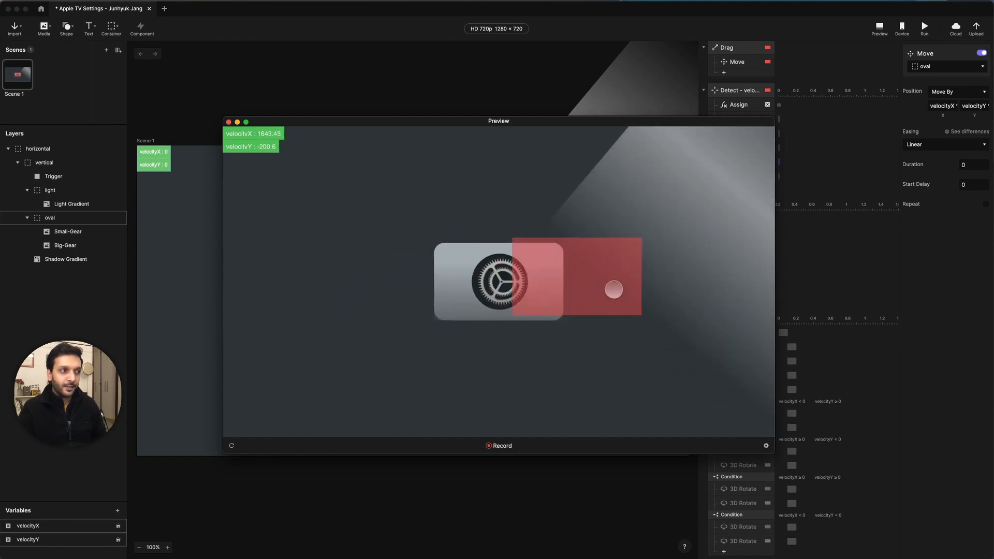
left_click(847, 283)
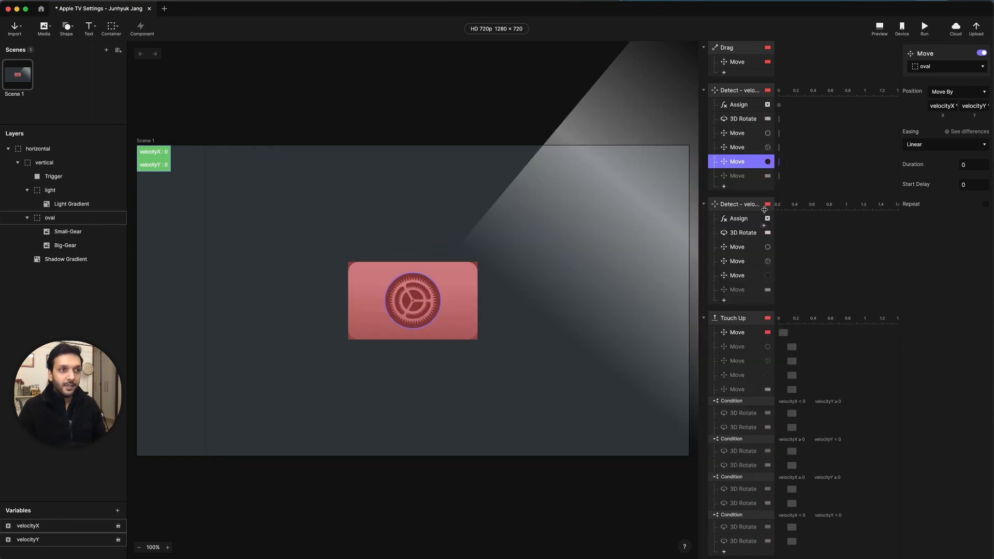
- Check the X formula of the light Move response under the velocityX Detect trigger and enable the response
left_click(734, 178)
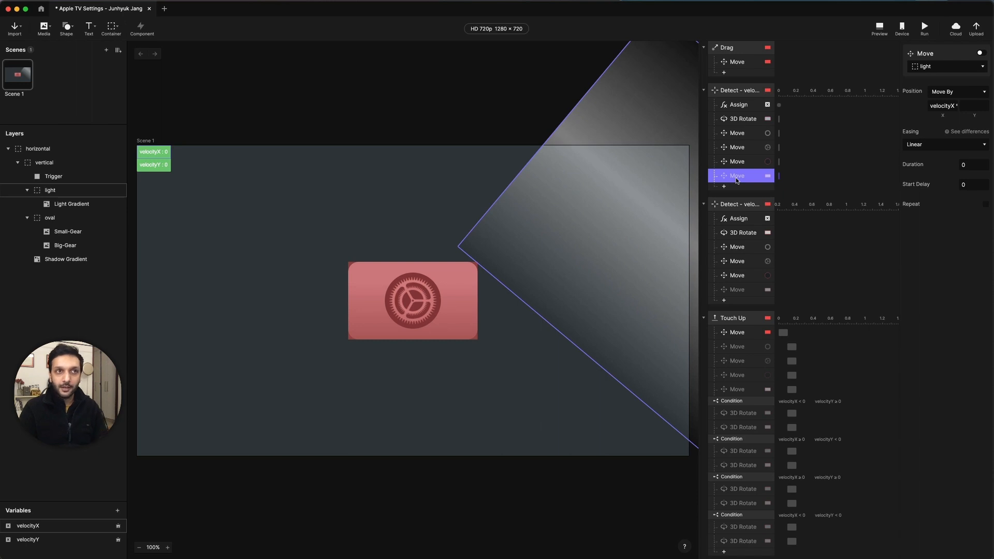
left_click(975, 104)
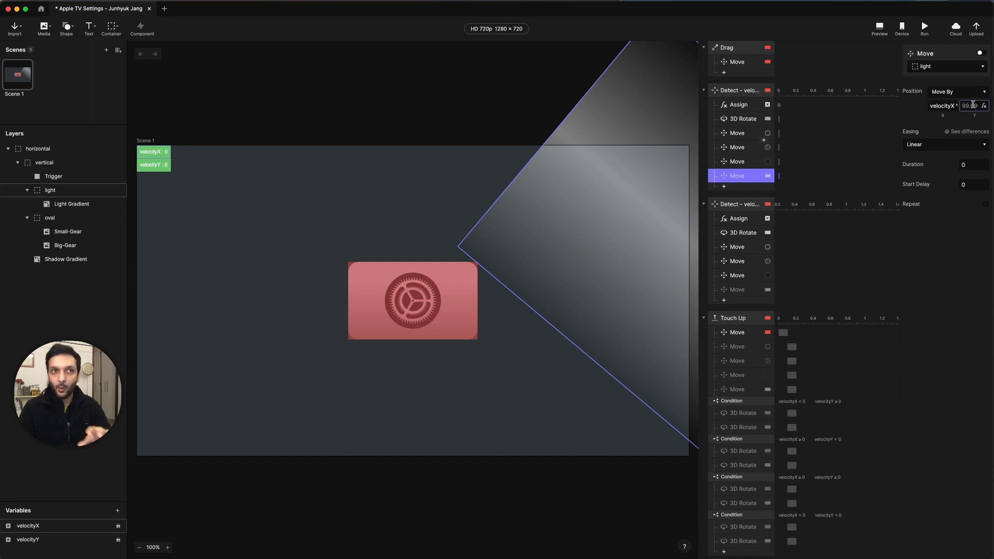
left_click(938, 106)
left_click(954, 106)
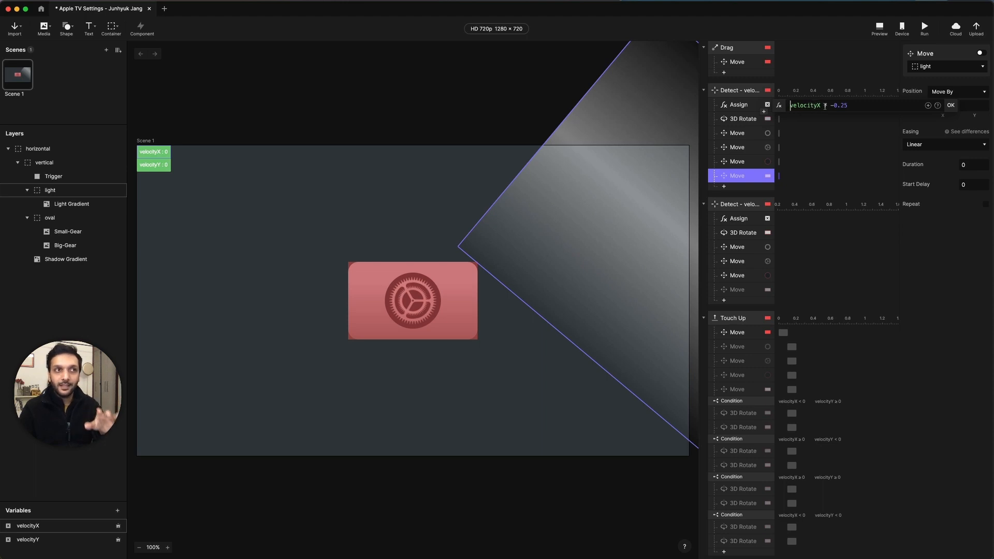
left_click(832, 105)
type("-")
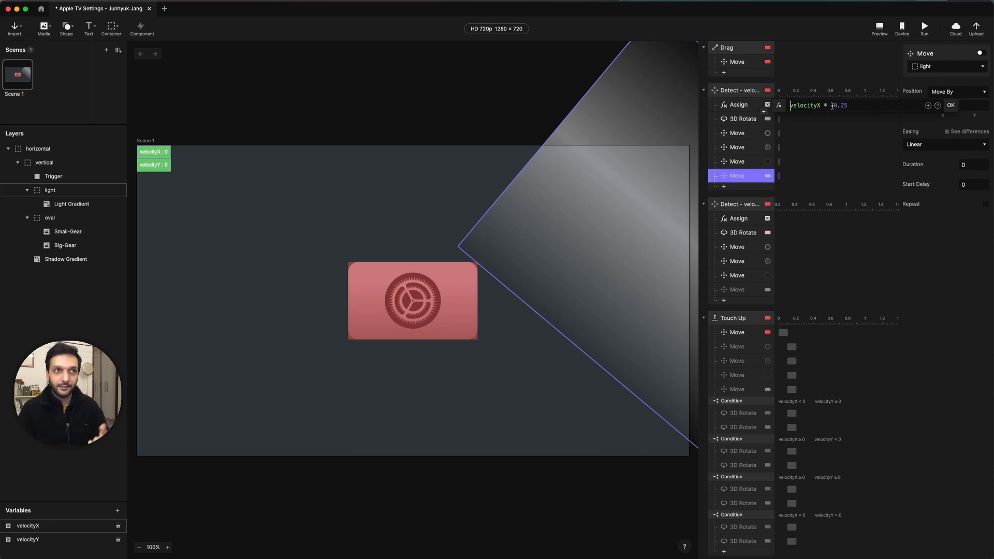
key("Return")
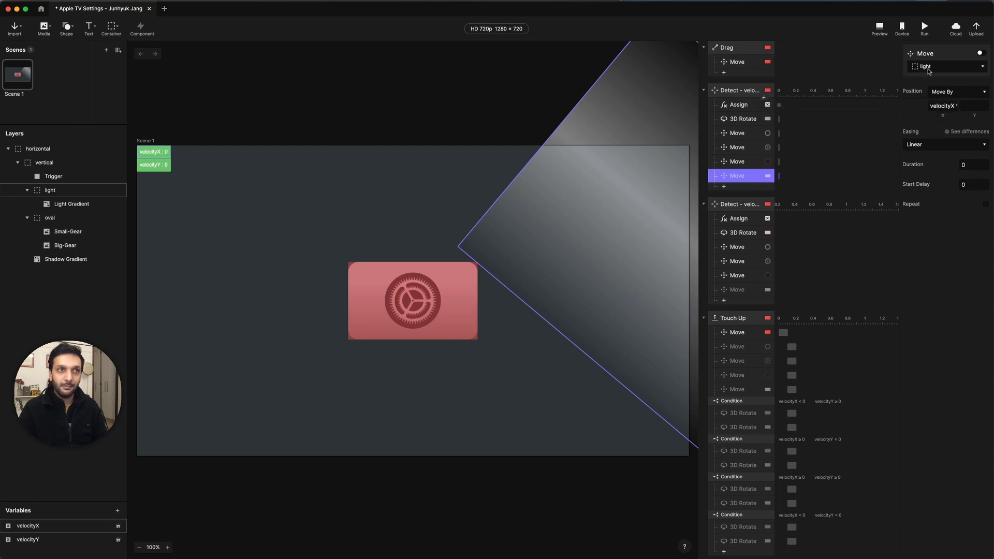
left_click(982, 53)
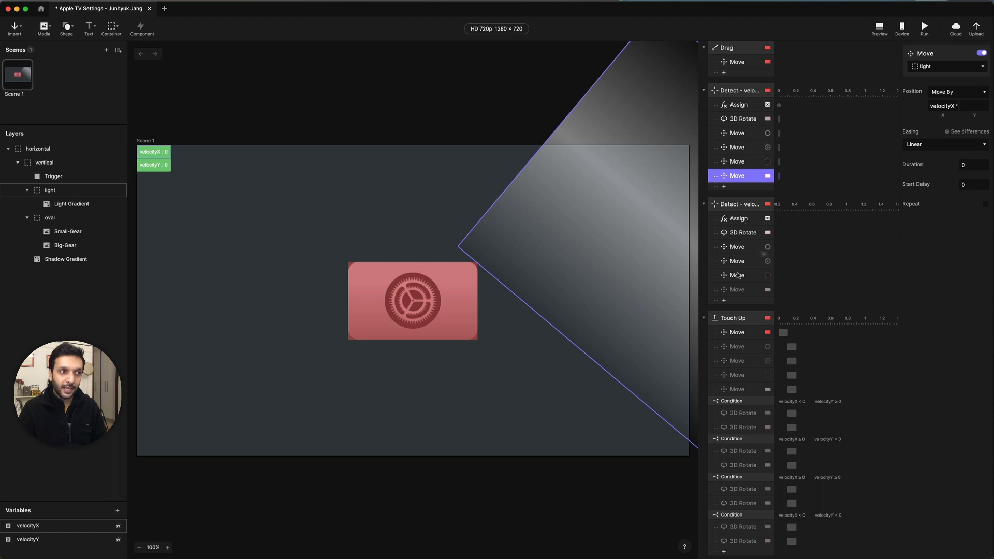
- Enable the light Move response under the velocityY Detect trigger, test the light's movement in the preview, and restart the preview
left_click(737, 290)
left_click(982, 53)
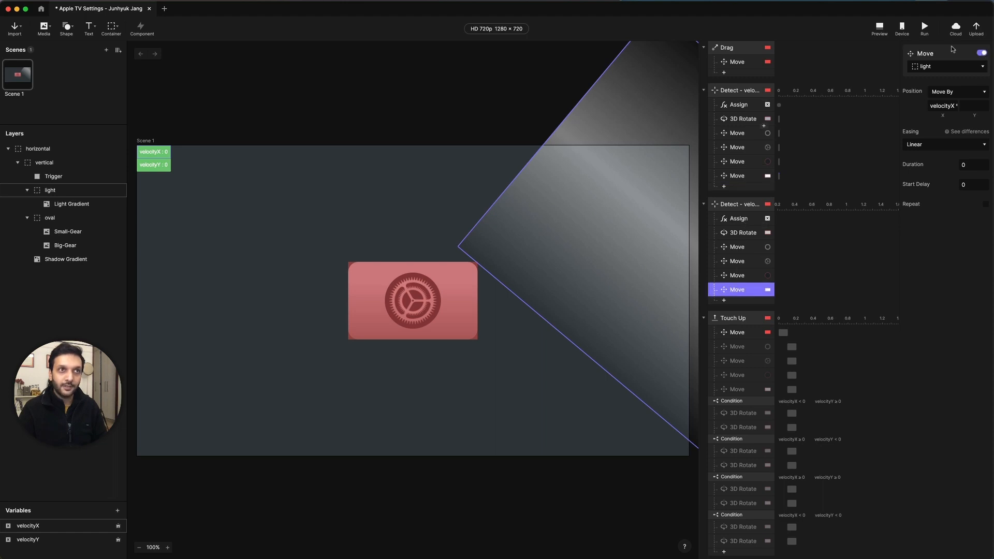
left_click(881, 28)
left_click(878, 28)
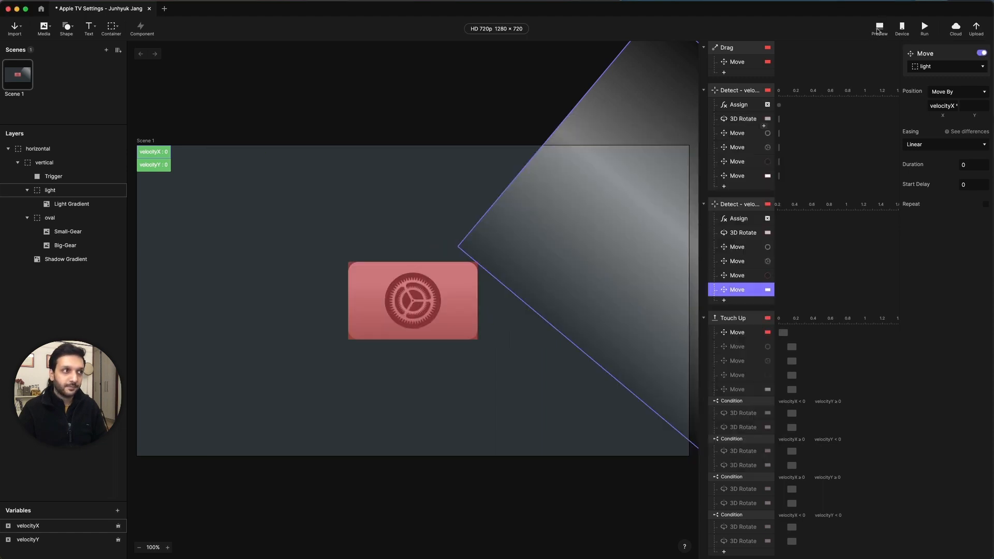
left_click(878, 29)
left_click_drag(514, 279, 576, 283)
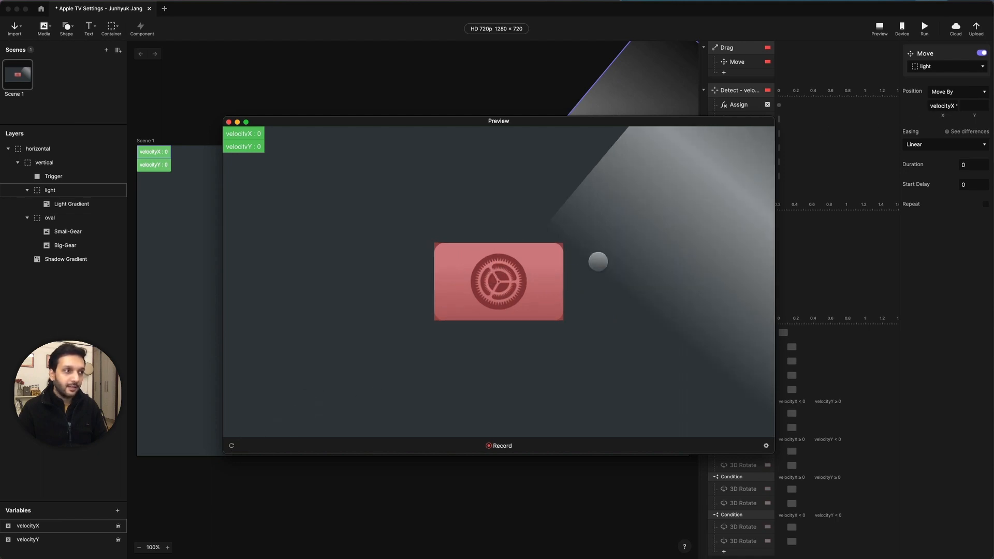
left_click_drag(597, 259, 497, 306)
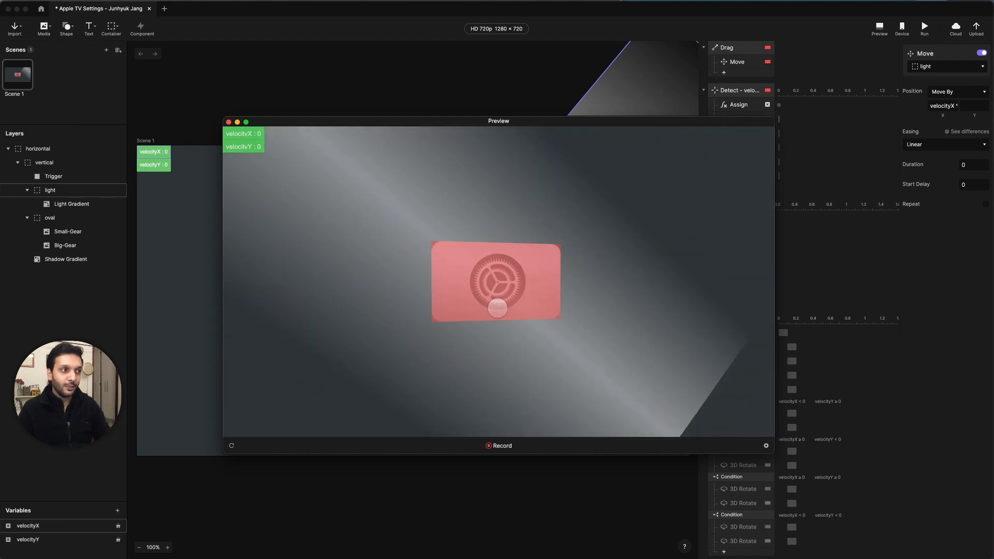
left_click(232, 446)
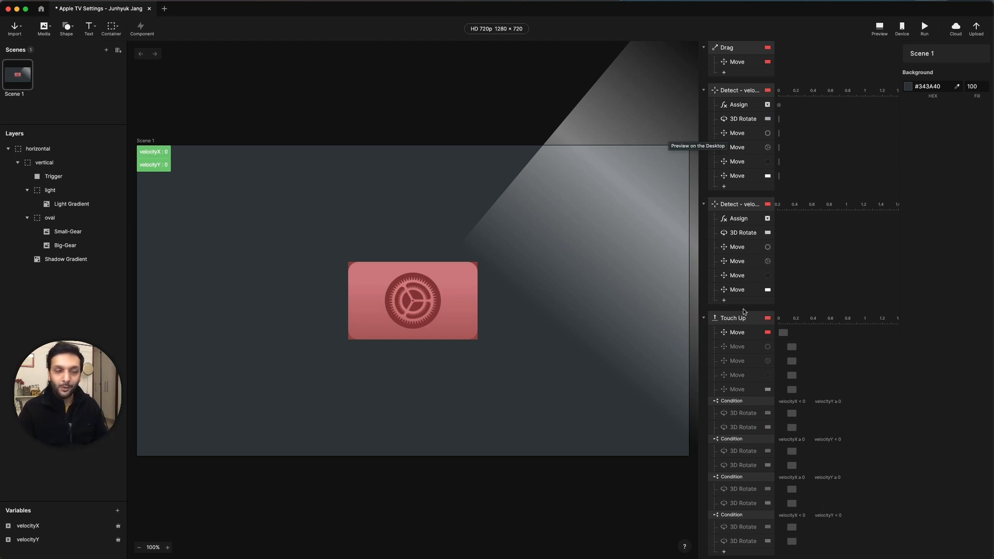
- Select the oval layer and test in the preview how its gears are clipped while the card is moved sideways
left_click(58, 222)
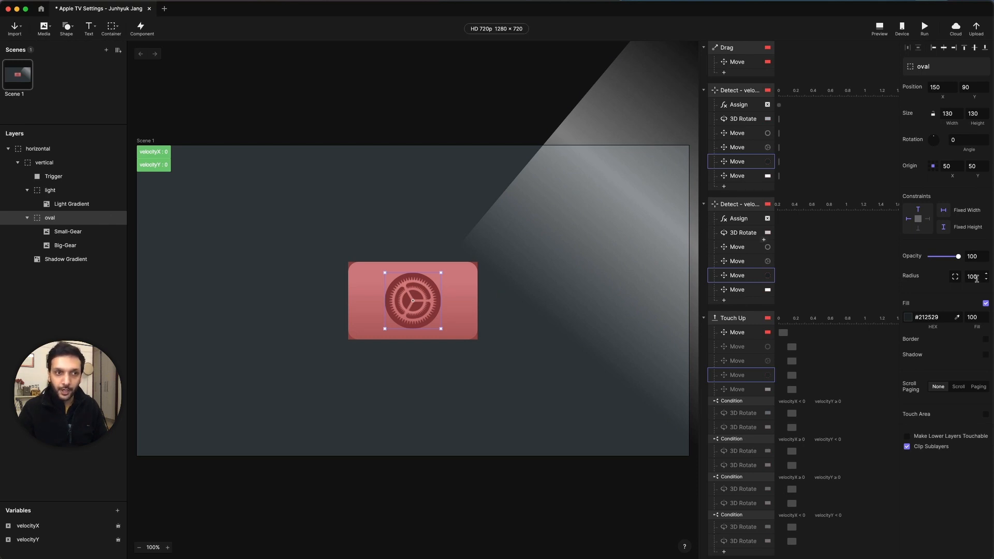
left_click(879, 27)
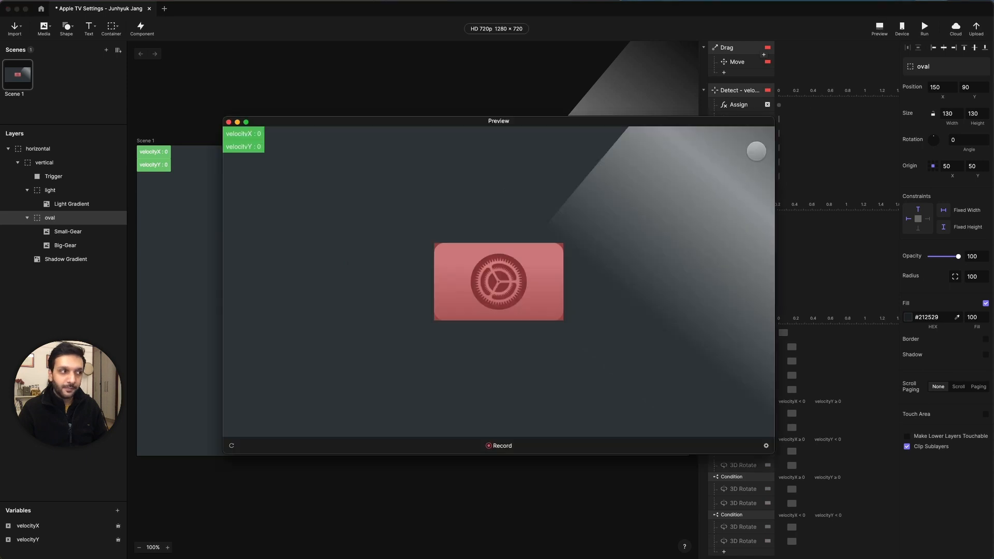
left_click_drag(464, 309, 573, 303)
left_click_drag(453, 302, 556, 303)
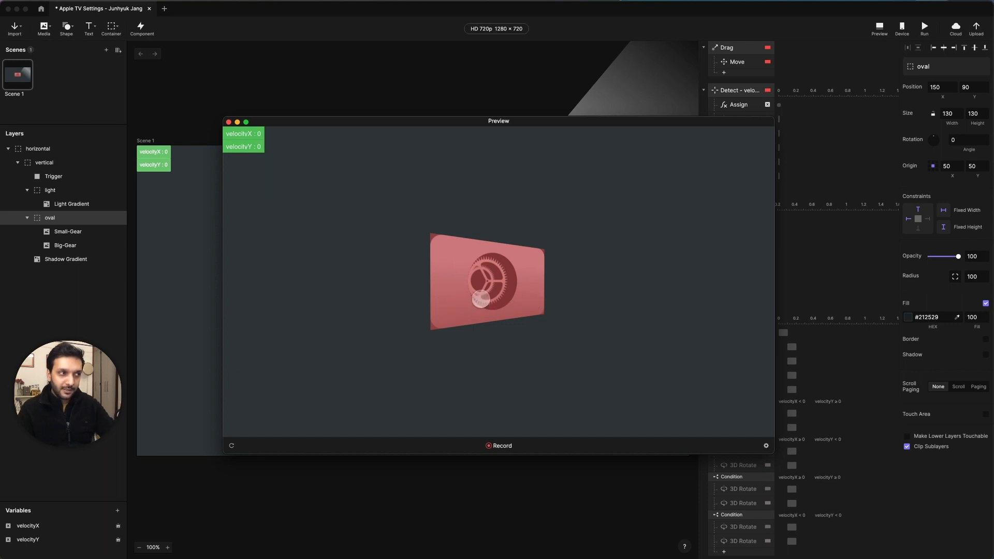
left_click_drag(482, 299, 559, 297)
left_click_drag(480, 296, 516, 297)
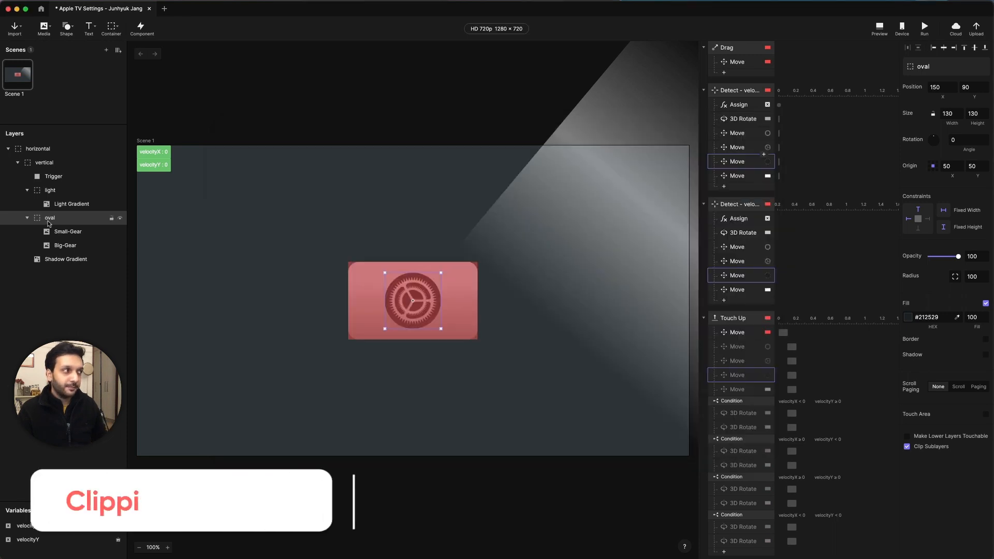
- Try the card in the preview with Clip Sublayers off for the oval, and turn clipping back on
left_click(906, 446)
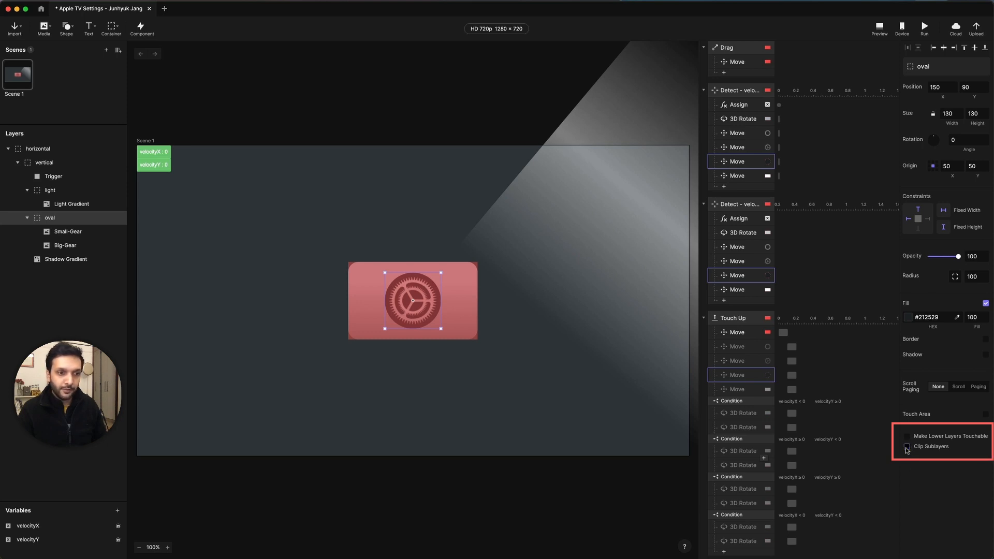
left_click(879, 28)
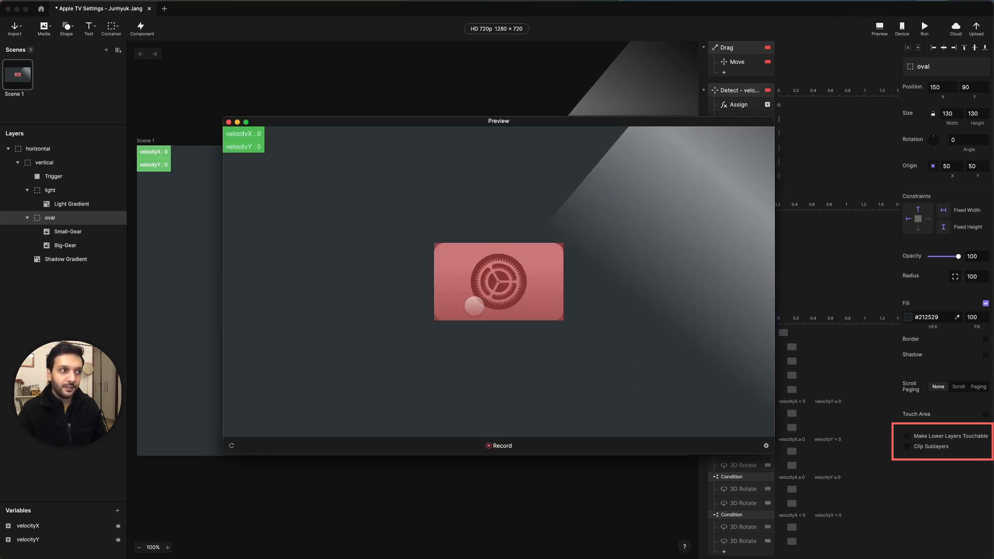
left_click_drag(474, 297, 630, 297)
left_click_drag(484, 295, 533, 304)
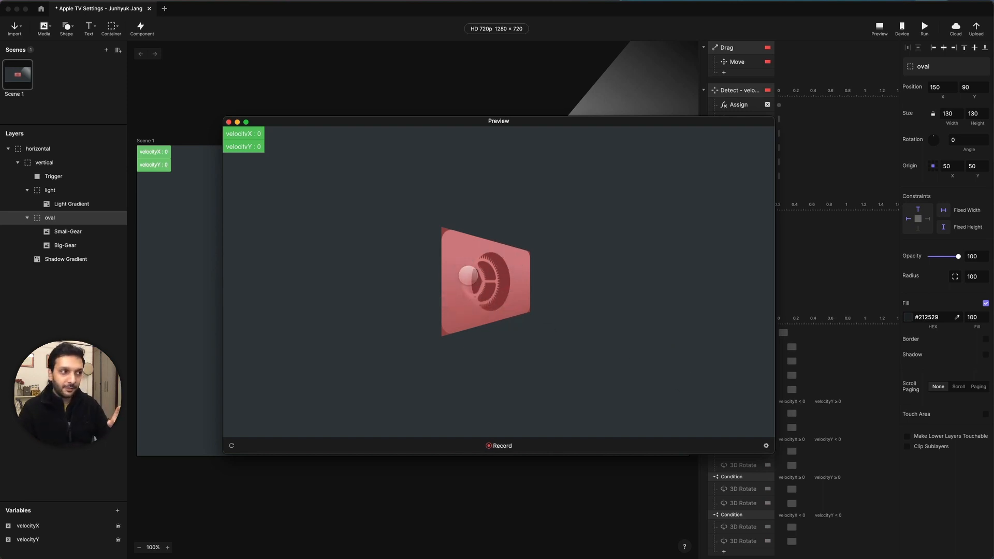
left_click(906, 450)
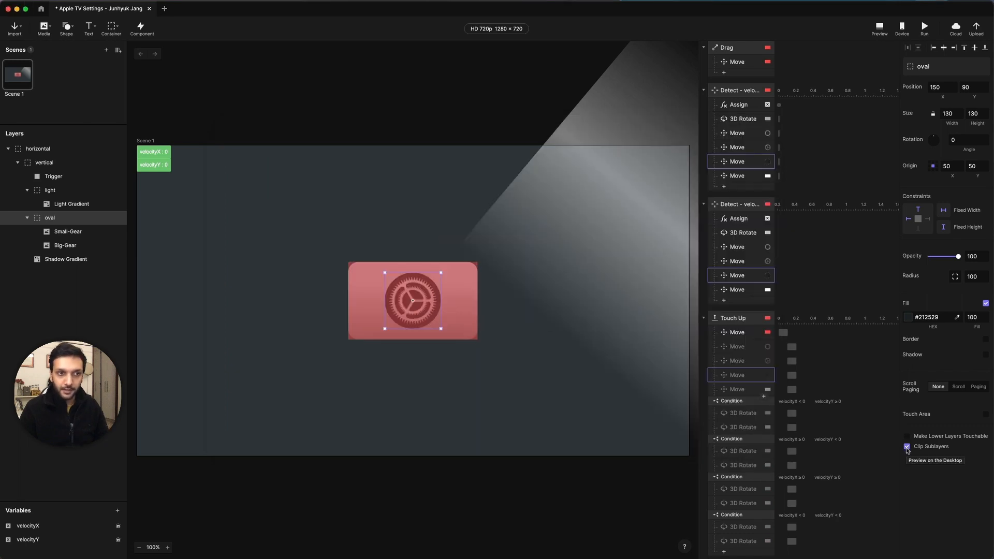
- Set the oval's radius to 0 and test the square clipping of the gears in the preview
left_click(967, 277)
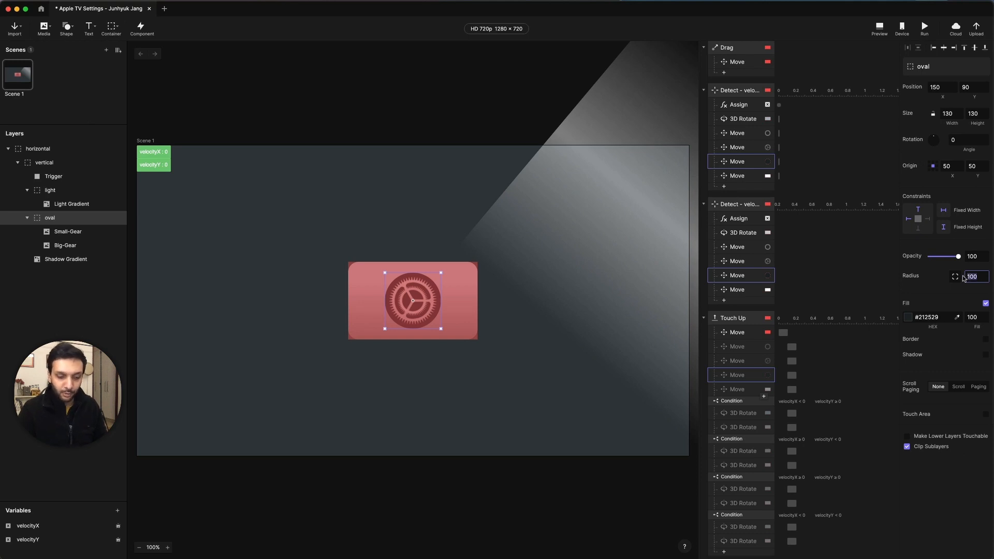
type("0")
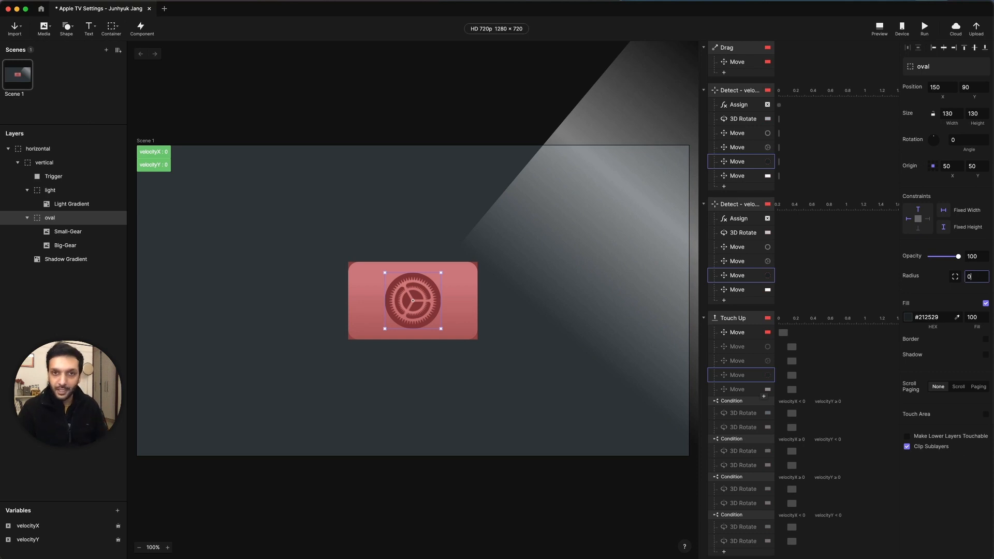
key("Return")
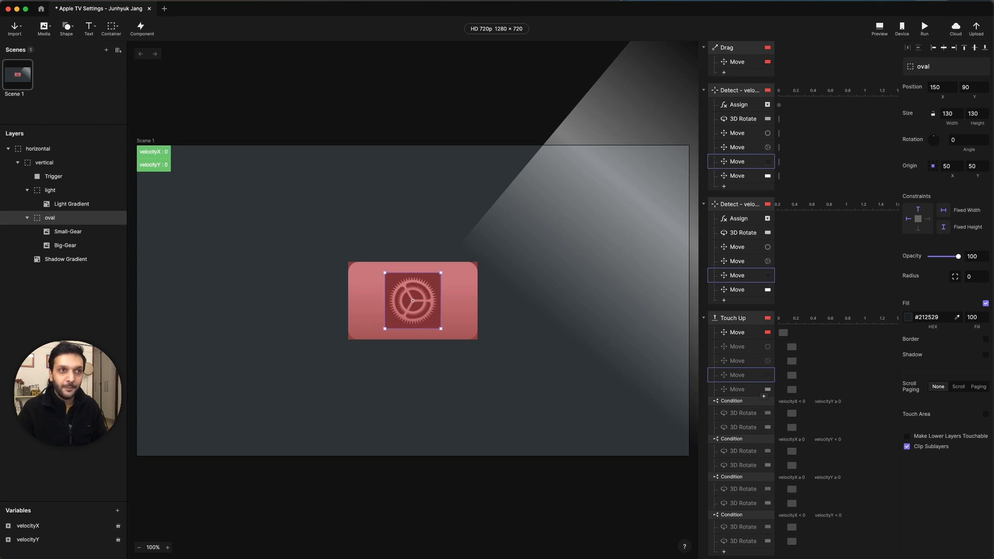
left_click(881, 34)
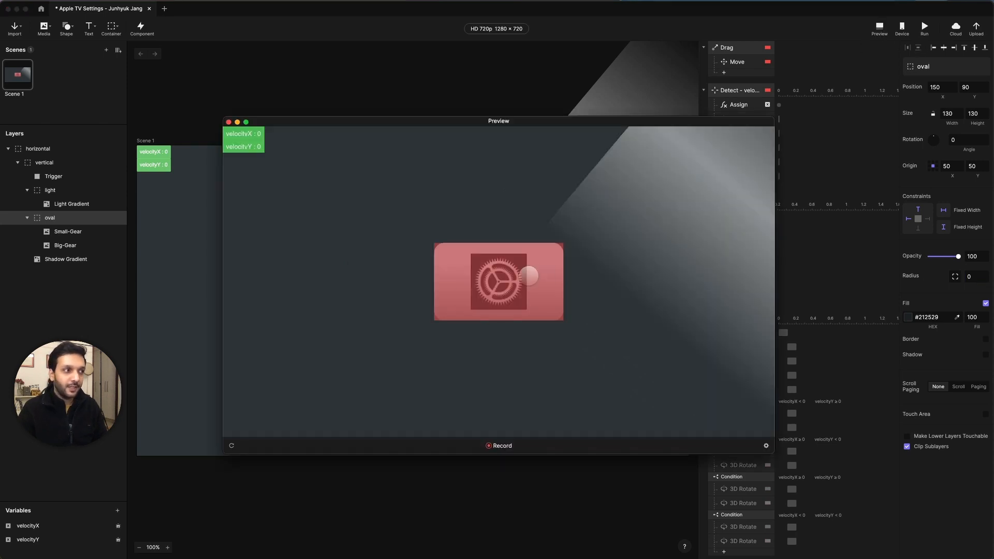
left_click_drag(451, 302, 599, 300)
left_click_drag(483, 292, 559, 306)
left_click_drag(475, 297, 561, 297)
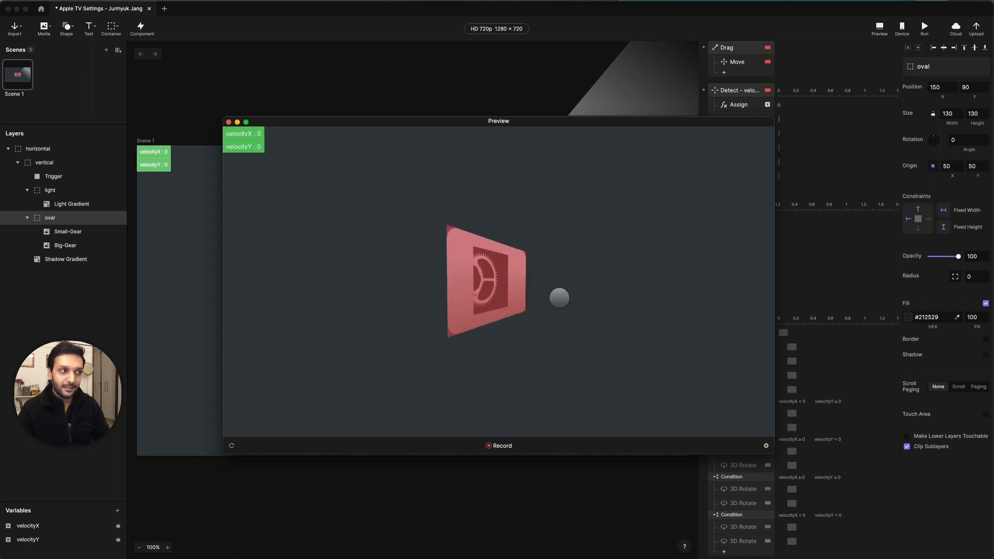
left_click(231, 446)
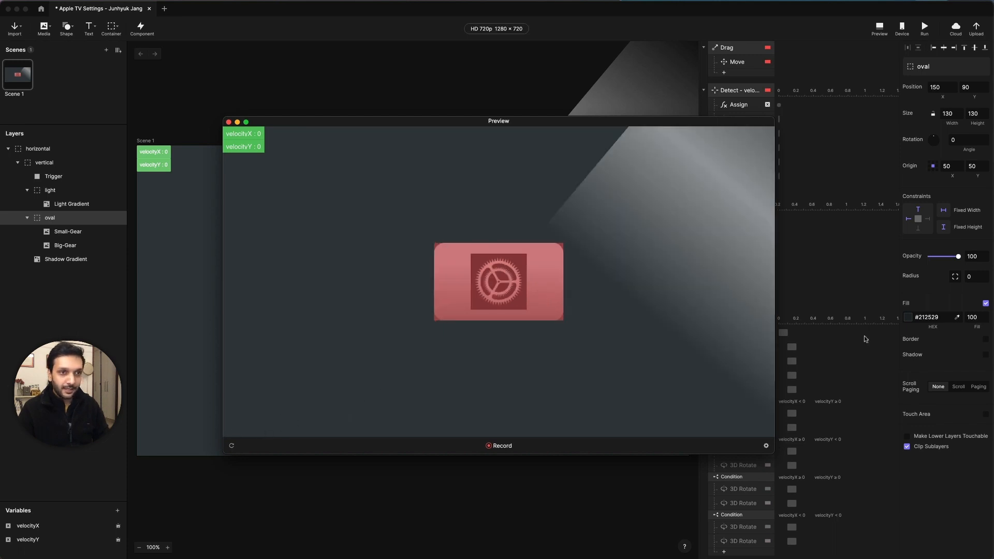
- Set the oval's radius back to 100
left_click(973, 278)
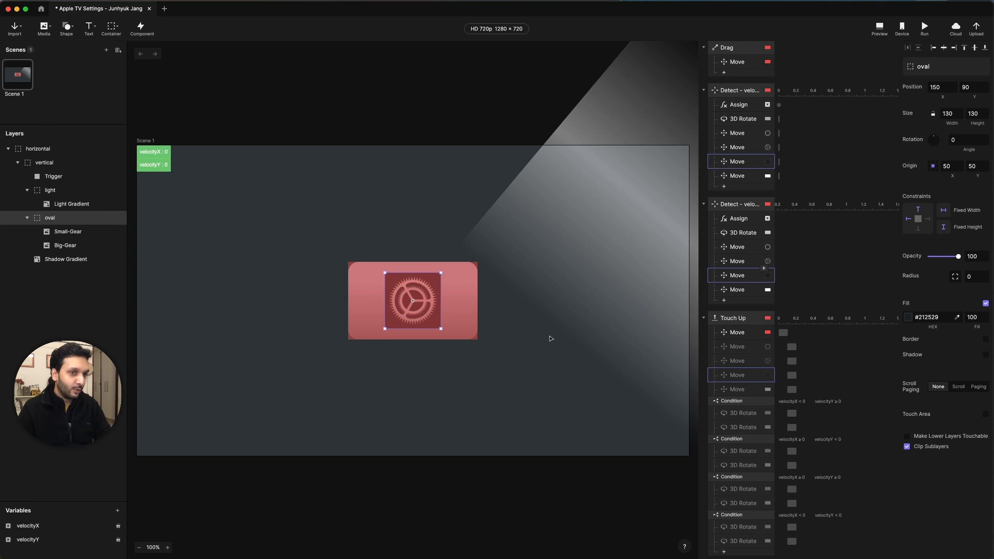
left_click(971, 275)
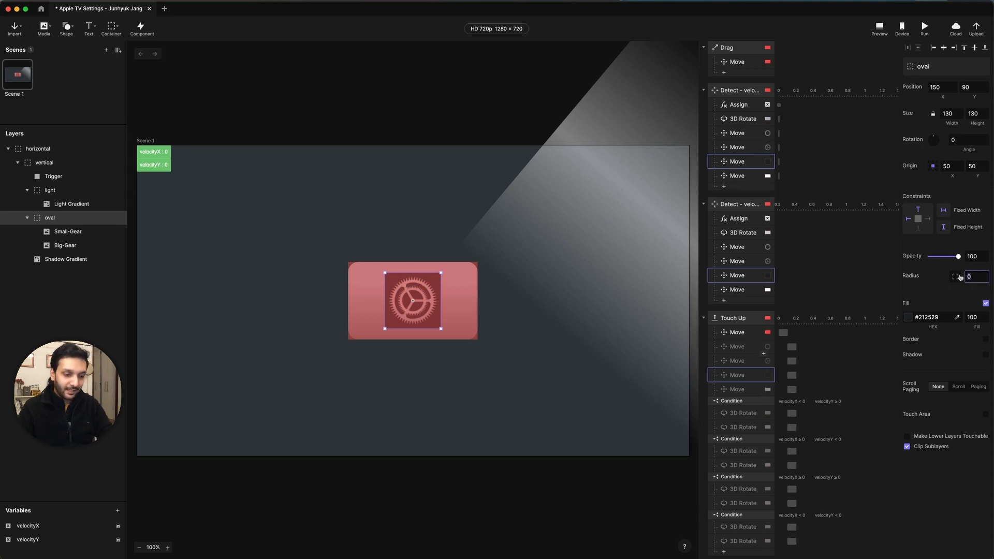
type("100")
key("Return")
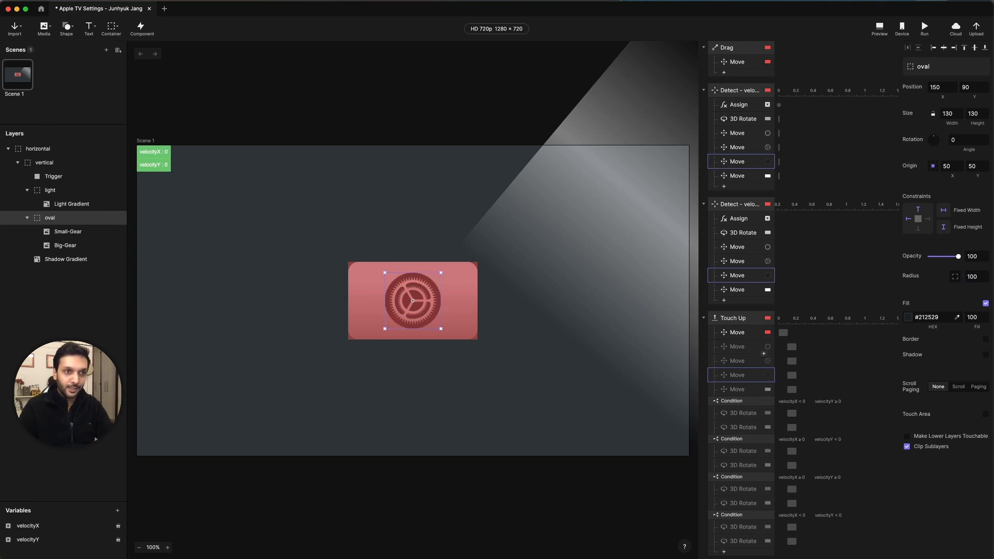
- Set only the oval's top-left corner radius to 0, test its clipping by moving the card in the preview, and reset the preview
left_click(955, 279)
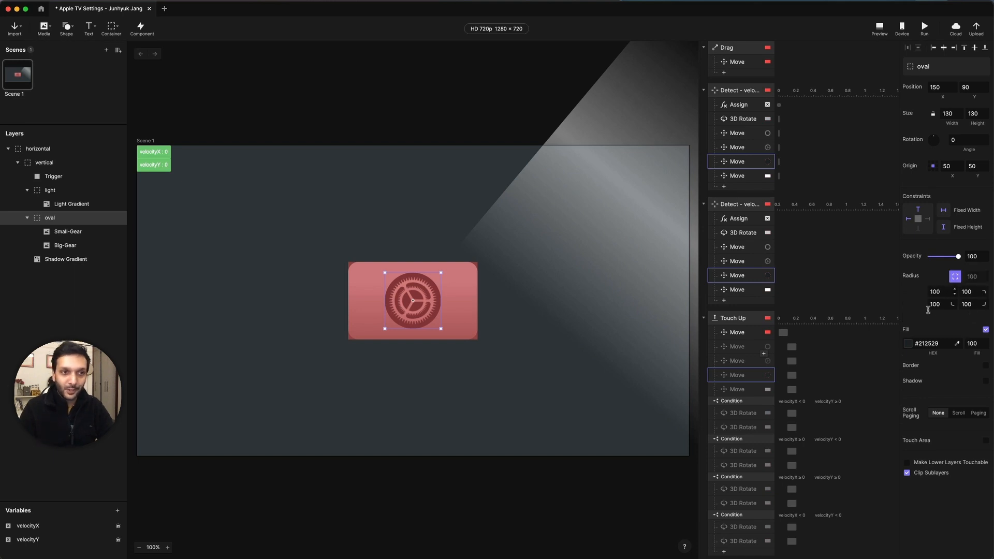
left_click(942, 291)
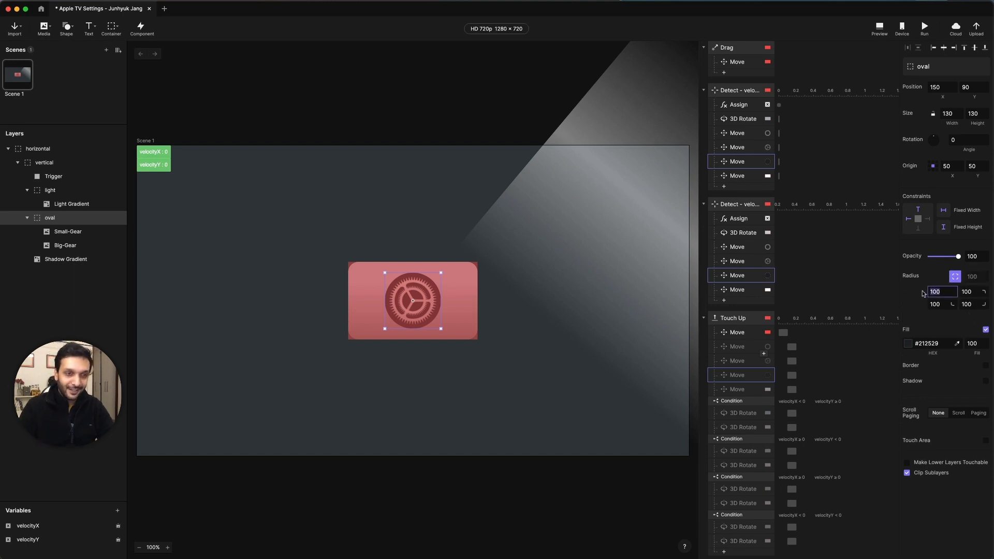
type("0")
key("Return")
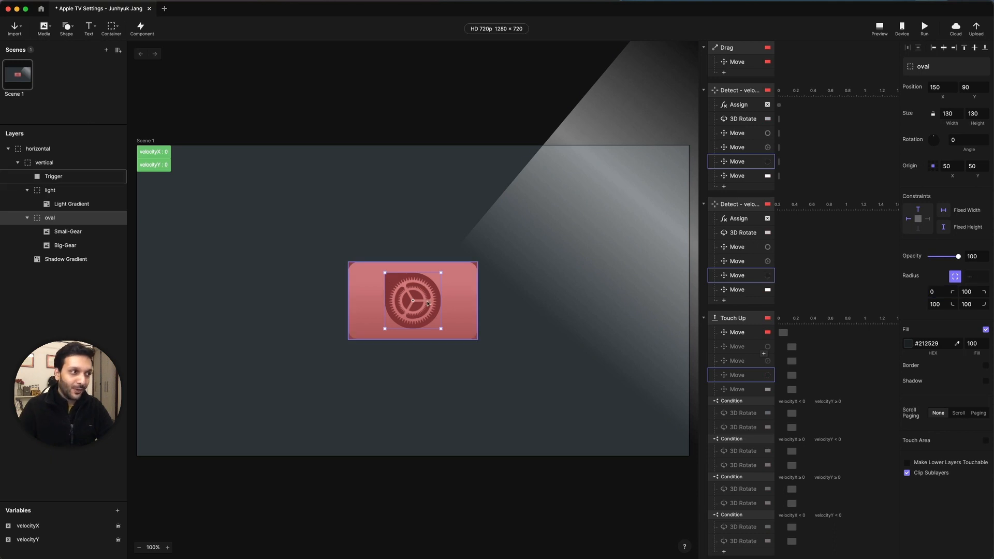
left_click(879, 28)
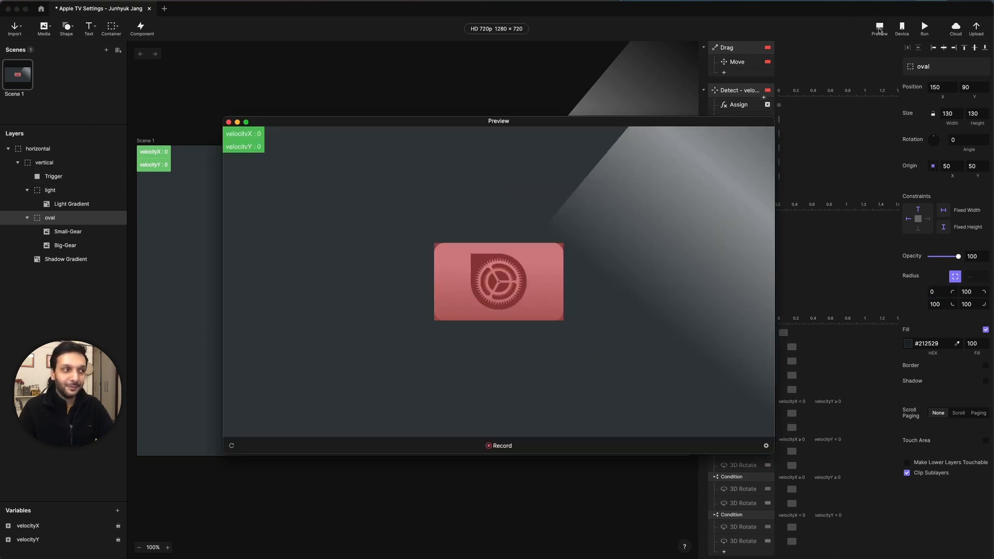
left_click_drag(498, 303, 623, 298)
left_click(233, 446)
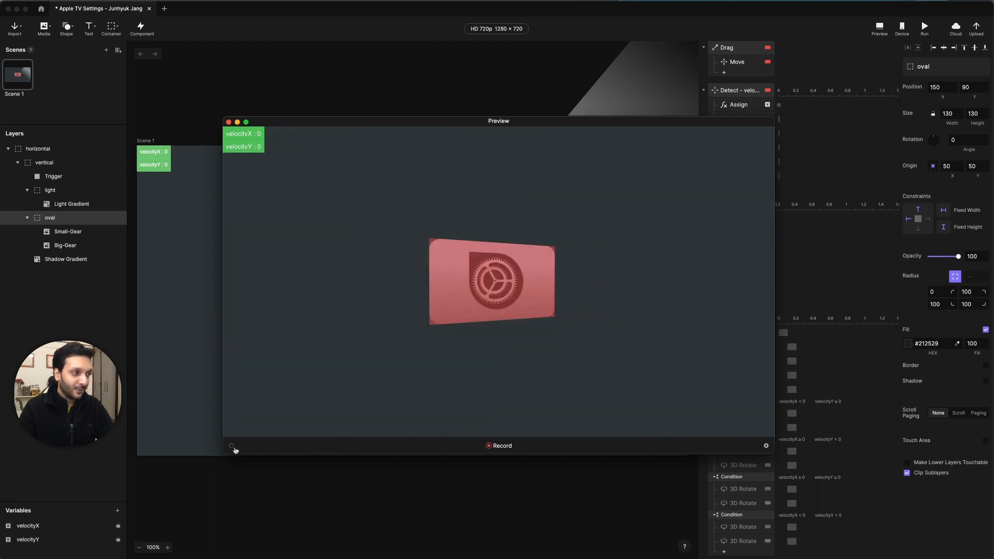
- Switch the oval back to a single radius for all corners and set it to 100
left_click(970, 285)
left_click(954, 276)
left_click(975, 276)
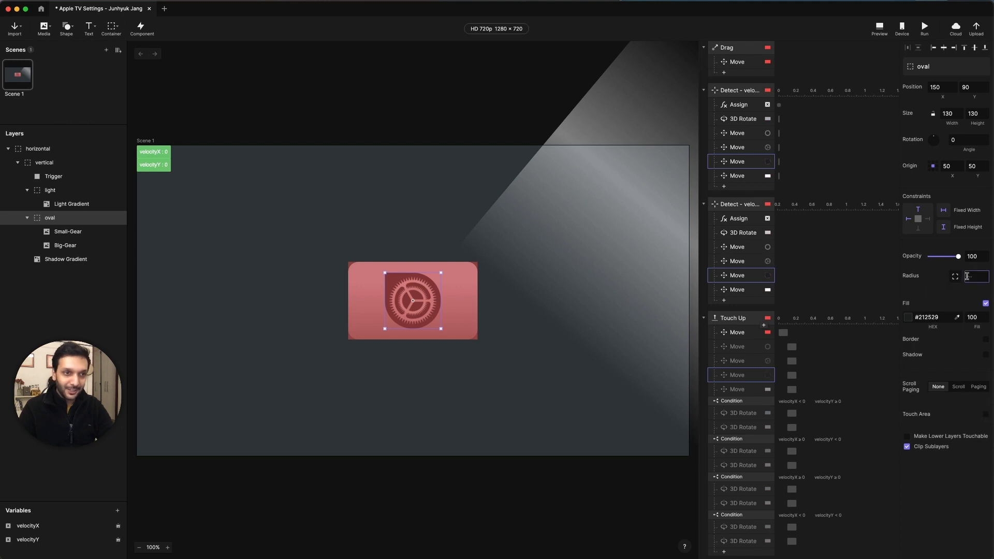
type("1900")
key("Return")
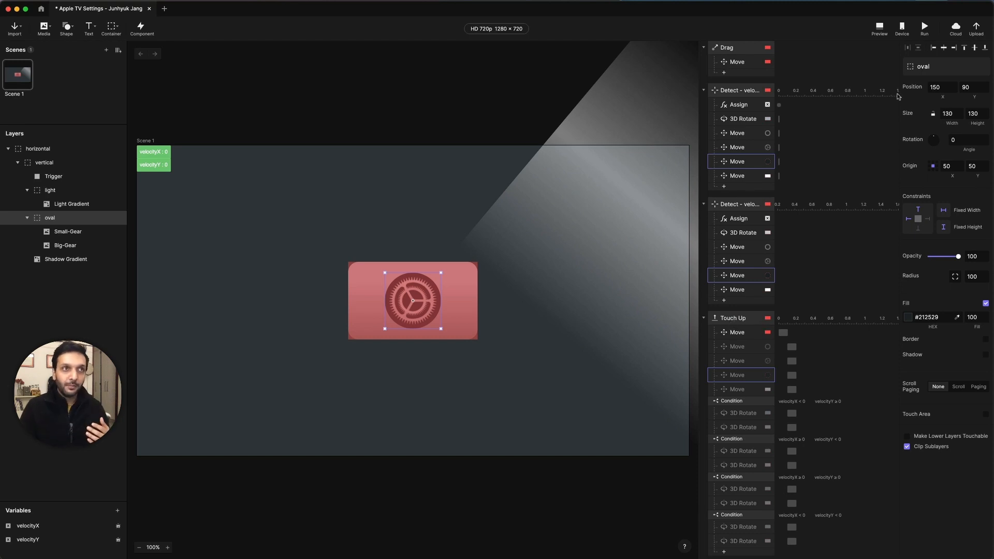
- Test the card's tilt and the round gear clipping in the preview by moving it in several diagonal directions, and reset the preview
left_click(880, 26)
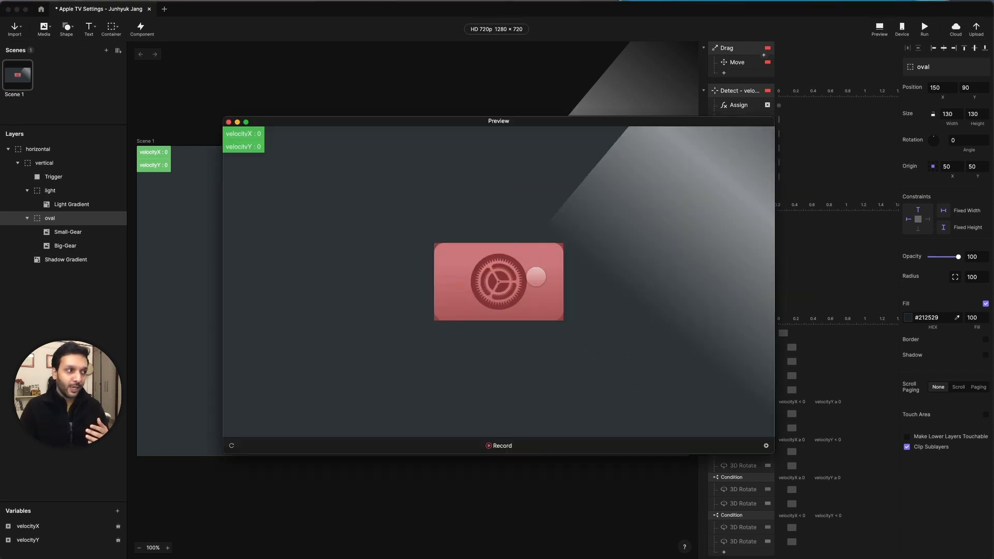
left_click_drag(532, 281, 438, 348)
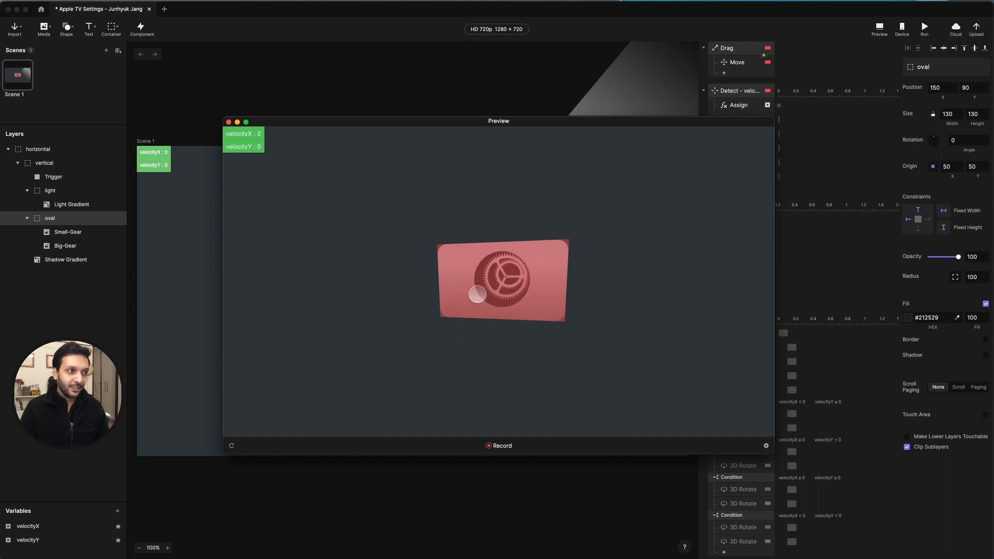
left_click_drag(477, 294, 595, 336)
left_click_drag(514, 293, 630, 339)
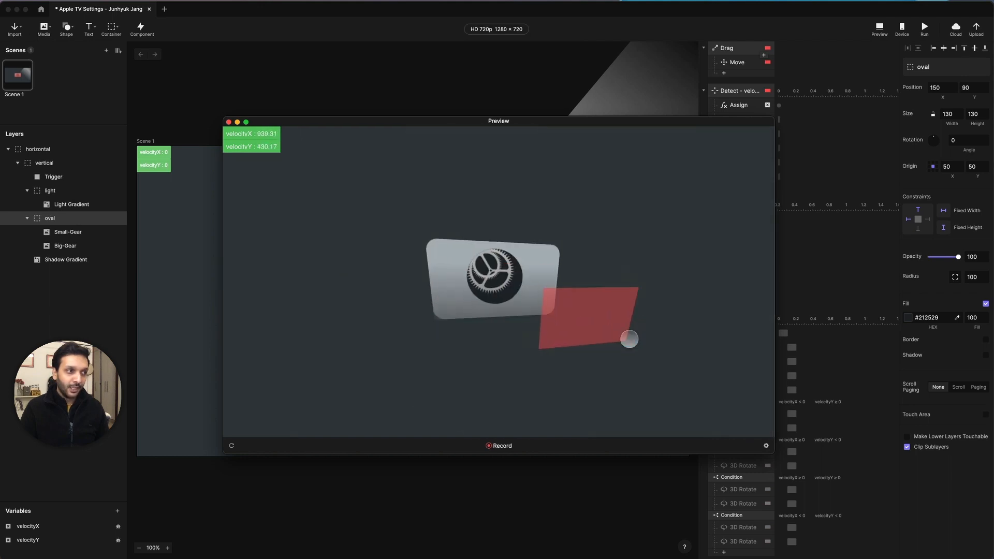
left_click(232, 449)
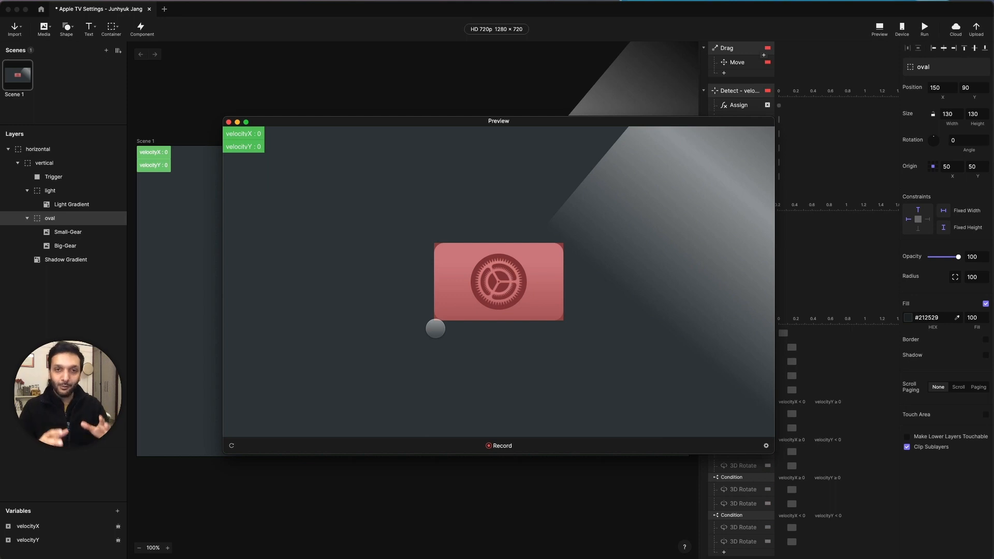
left_click(823, 249)
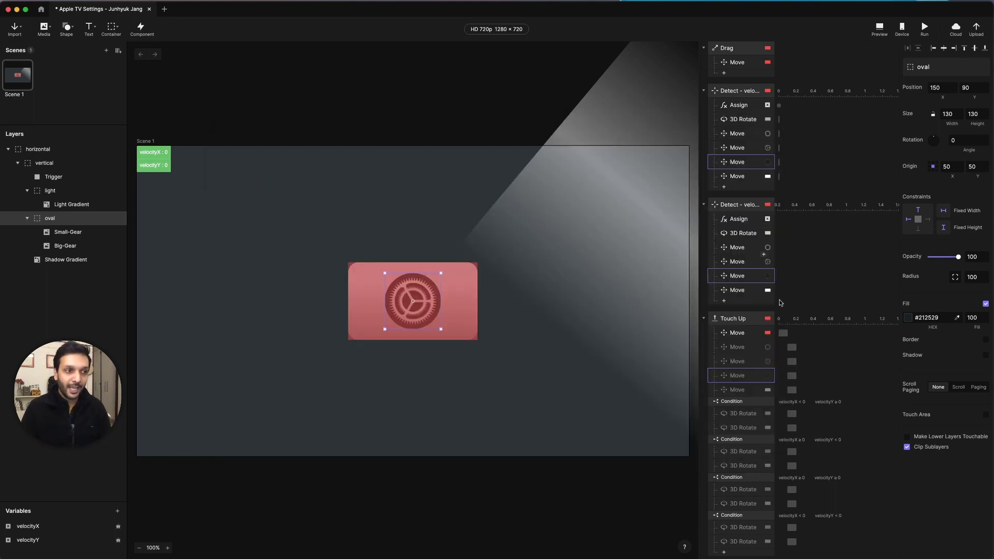
- Review the Touch Up trigger and its Move response for the Trigger layer, and enable the Small-Gear Move response
scroll(732, 364, "down", 2)
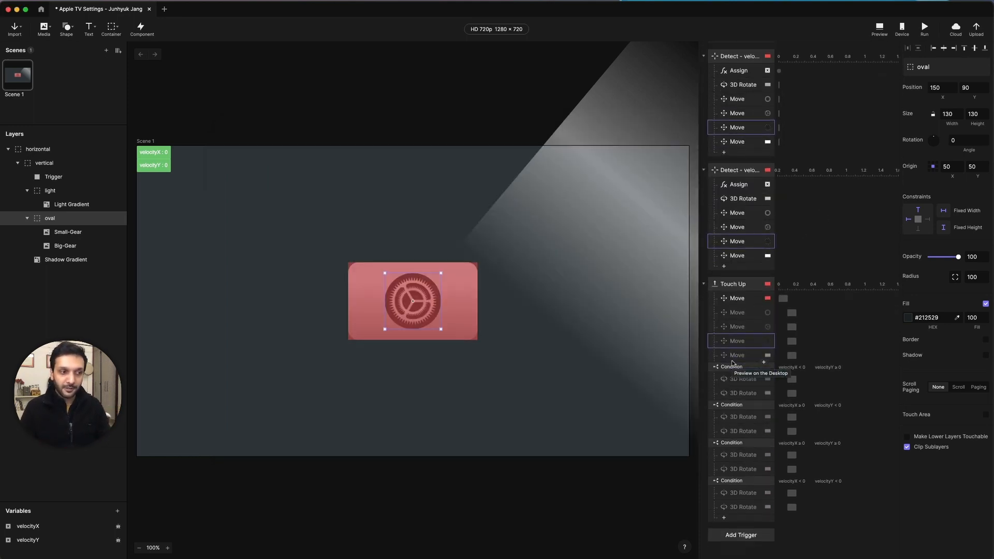
left_click(730, 284)
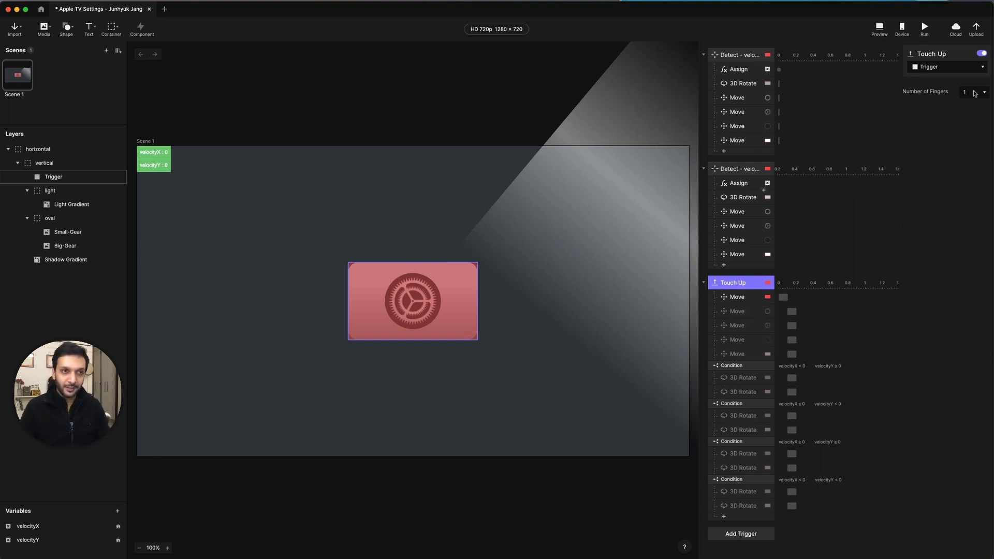
left_click(744, 297)
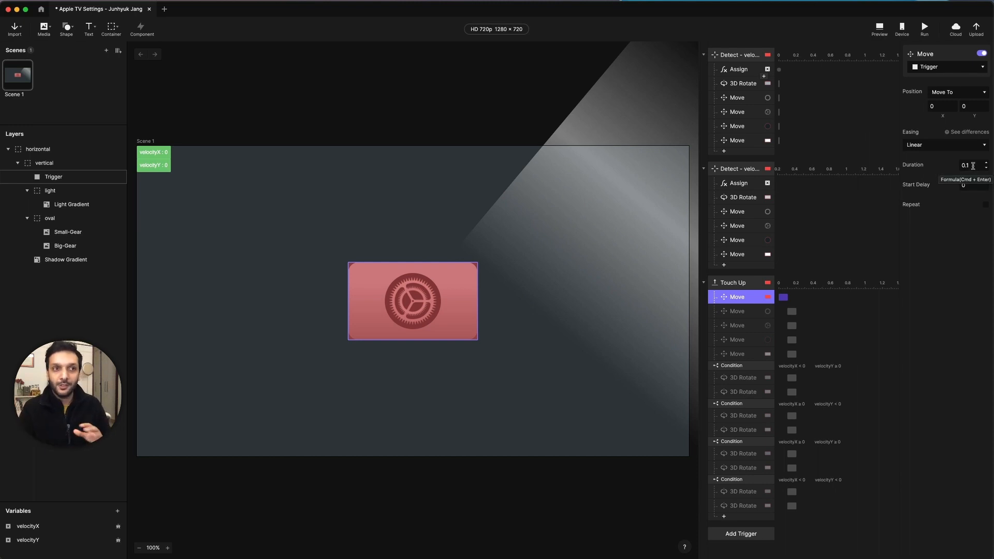
left_click(745, 314)
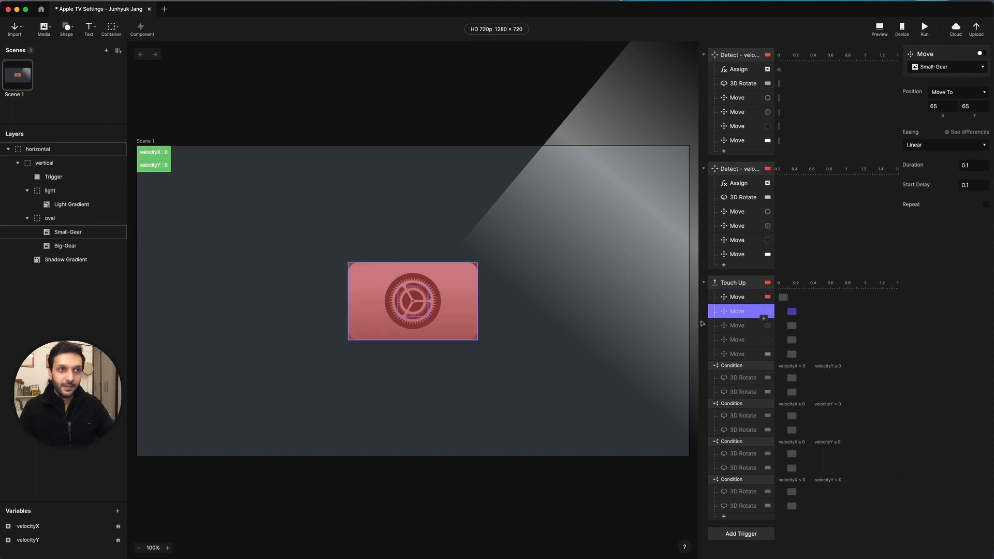
left_click(981, 53)
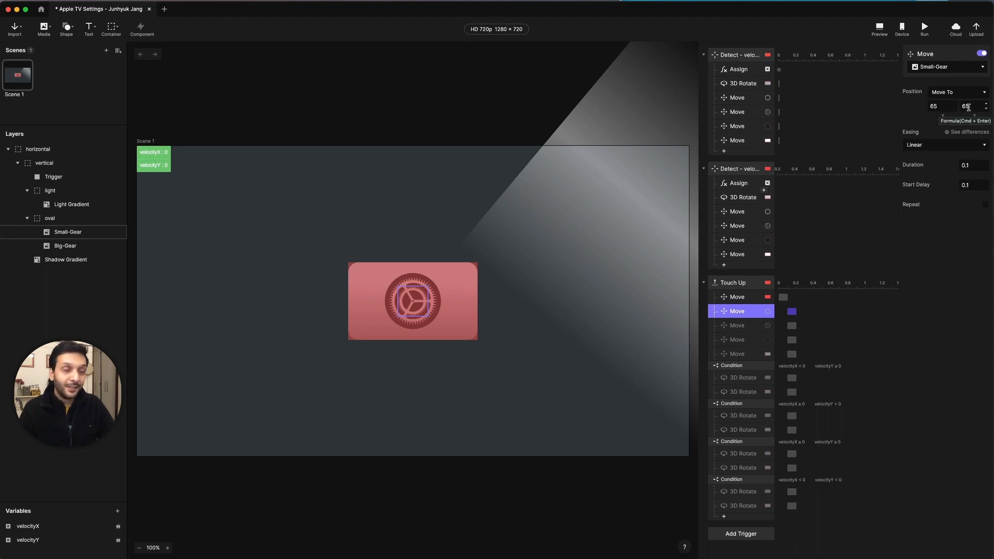
- Check the Small-Gear layer's position and re-enter 65 as the X position of its Touch Up Move response
left_click(84, 234)
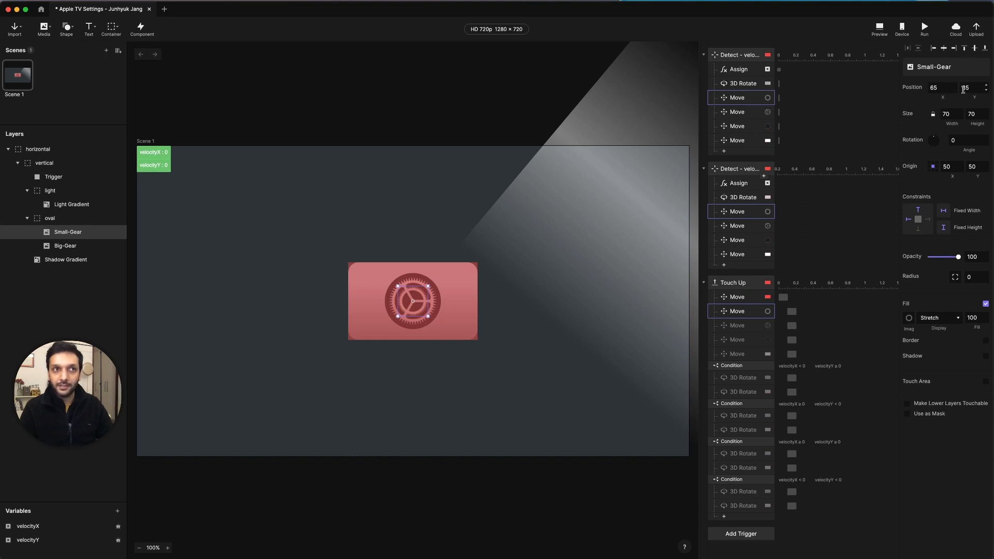
left_click(741, 312)
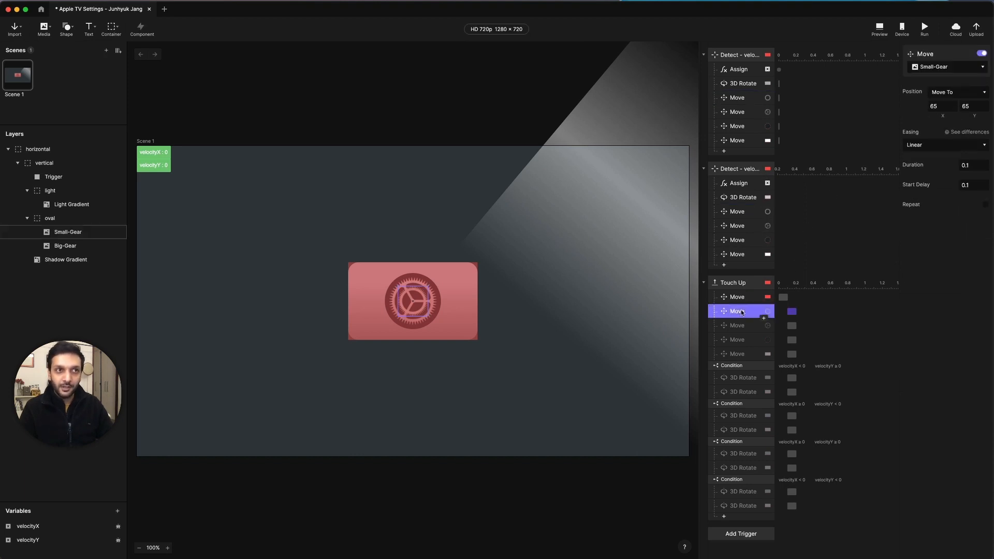
left_click(937, 106)
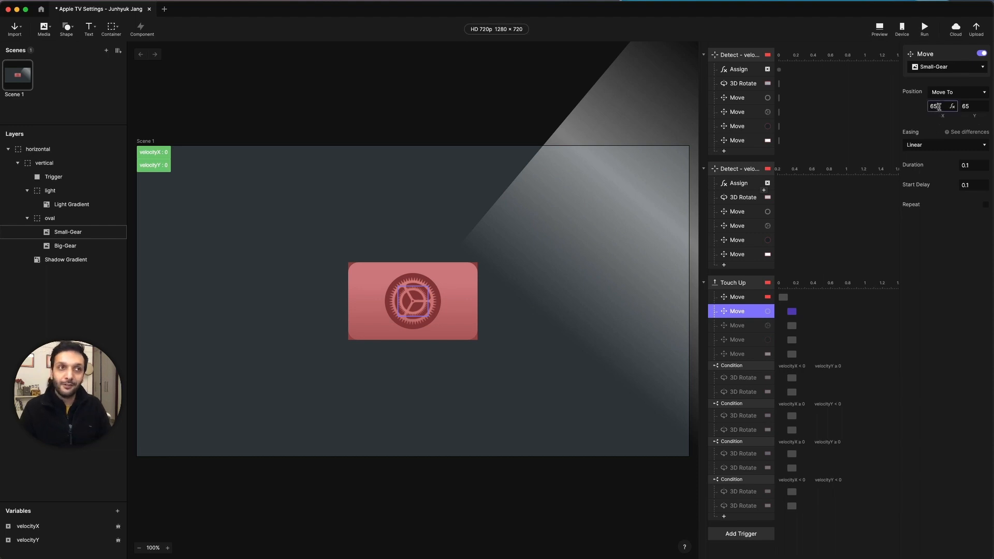
left_click_drag(938, 106, 923, 108)
key("BackSpace")
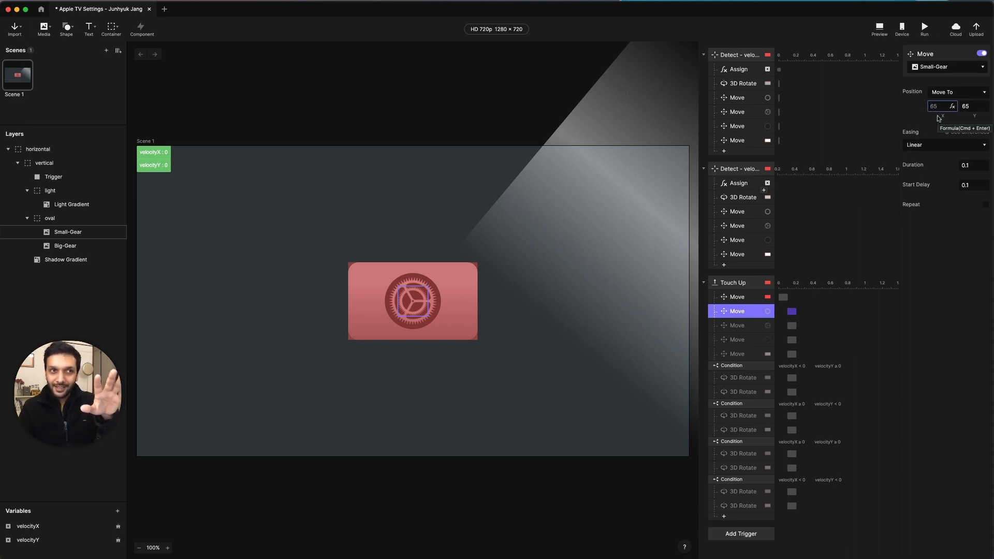
type("65")
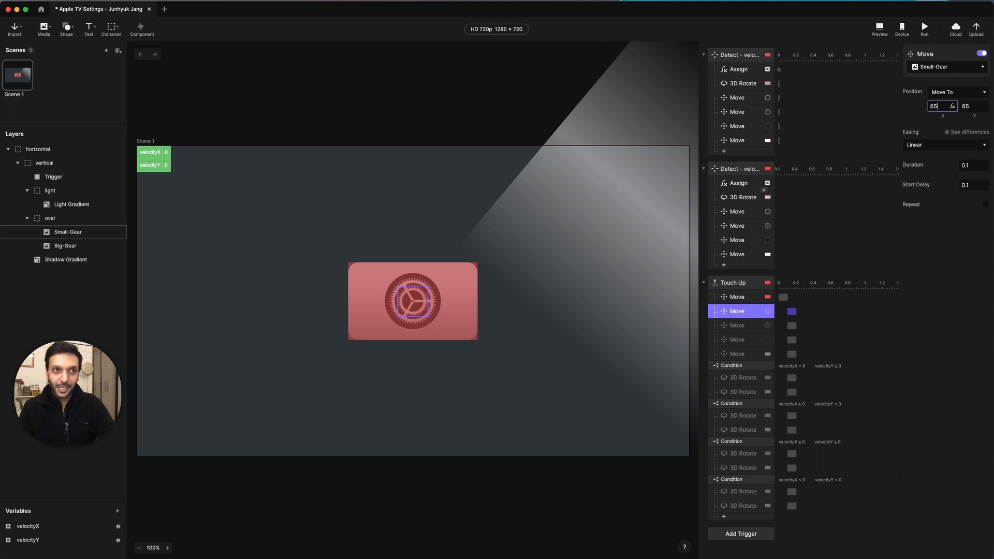
key("Return")
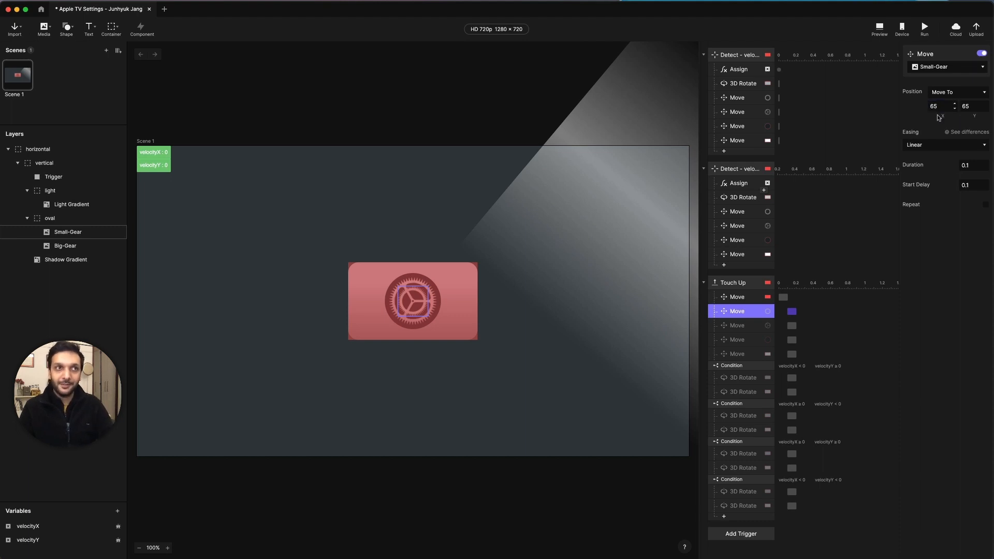
- Test in the preview how the small gear responds when the card is moved sideways and released, and reset the preview
left_click(879, 29)
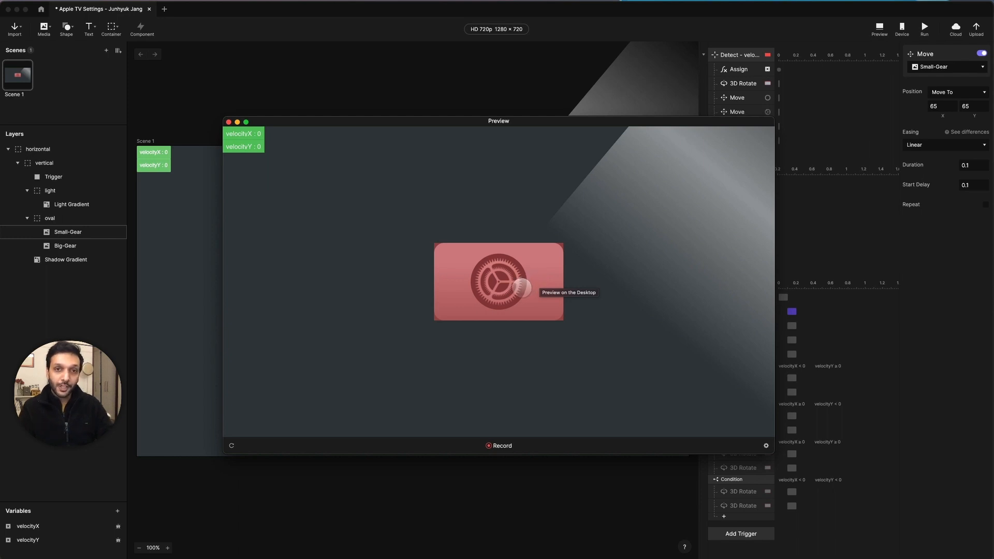
left_click_drag(517, 284, 584, 294)
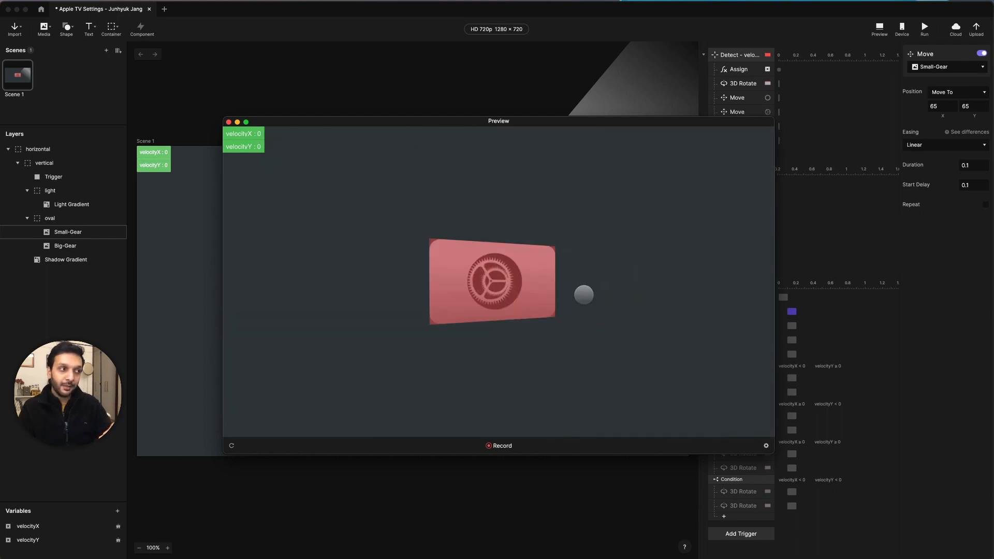
left_click_drag(503, 298, 616, 305)
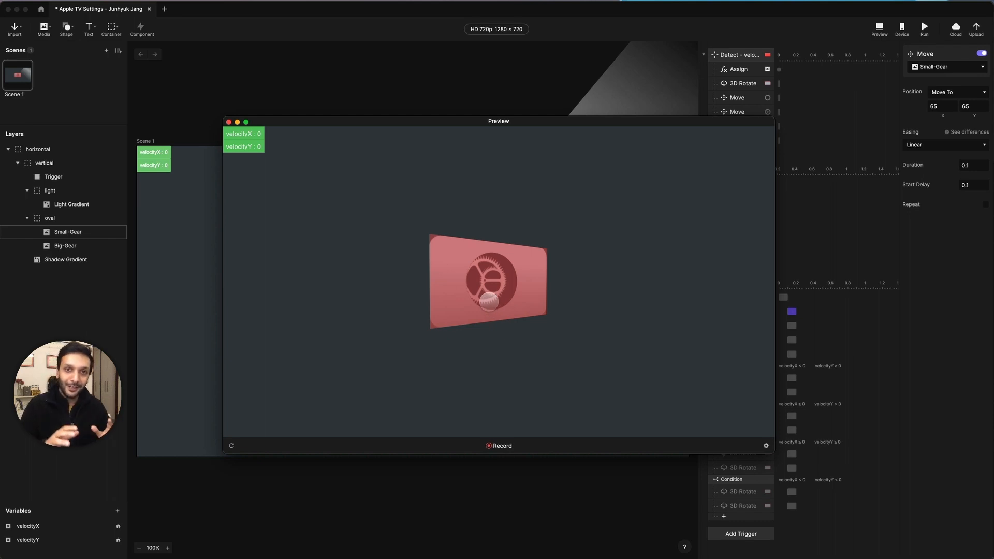
left_click(231, 445)
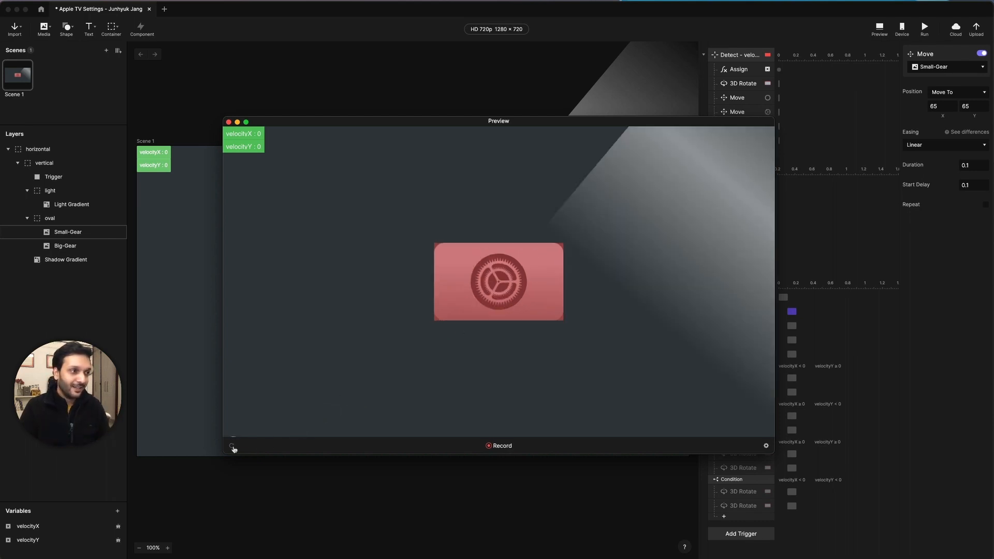
left_click(480, 487)
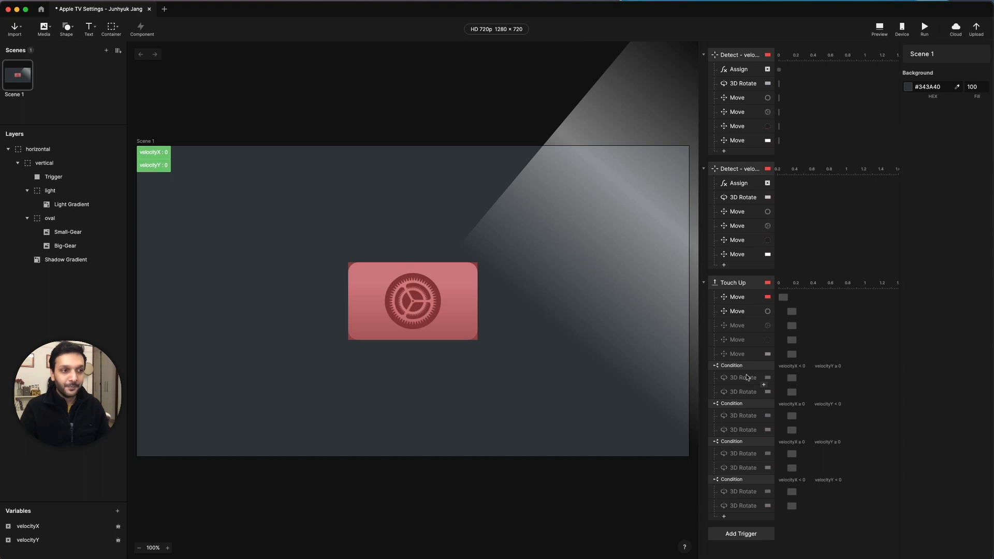
- Enable the Big-Gear Move response under Touch Up and check the positions of both gear layers
left_click(725, 326)
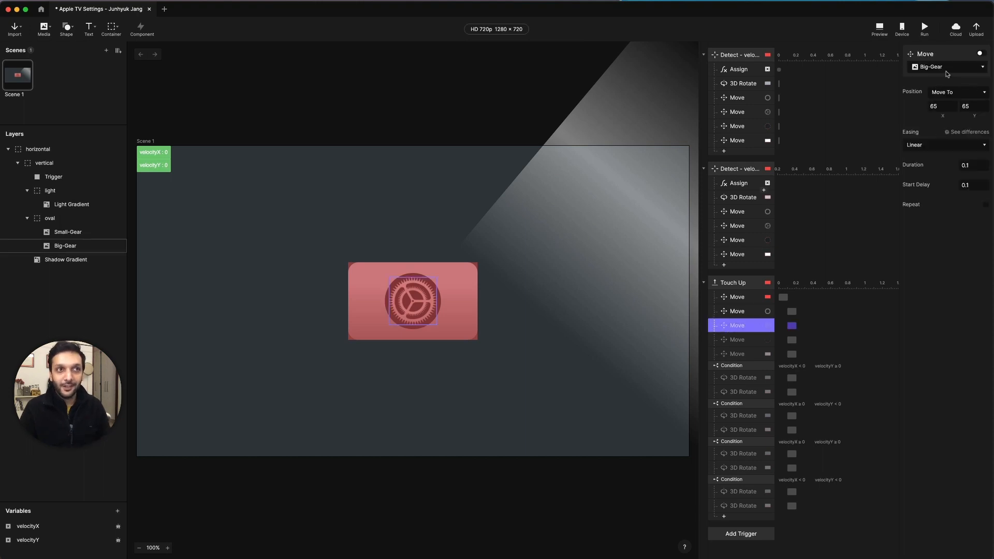
left_click(980, 54)
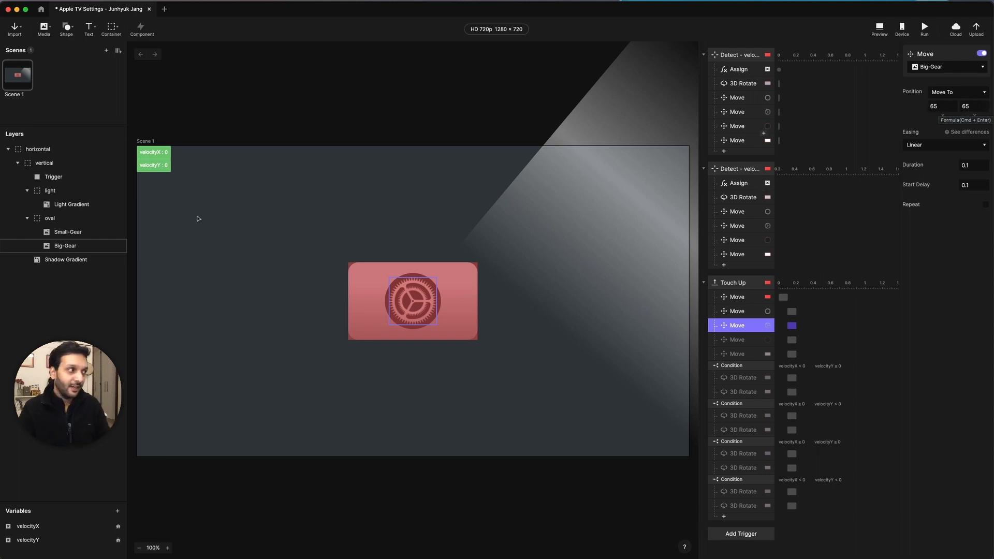
left_click(90, 237)
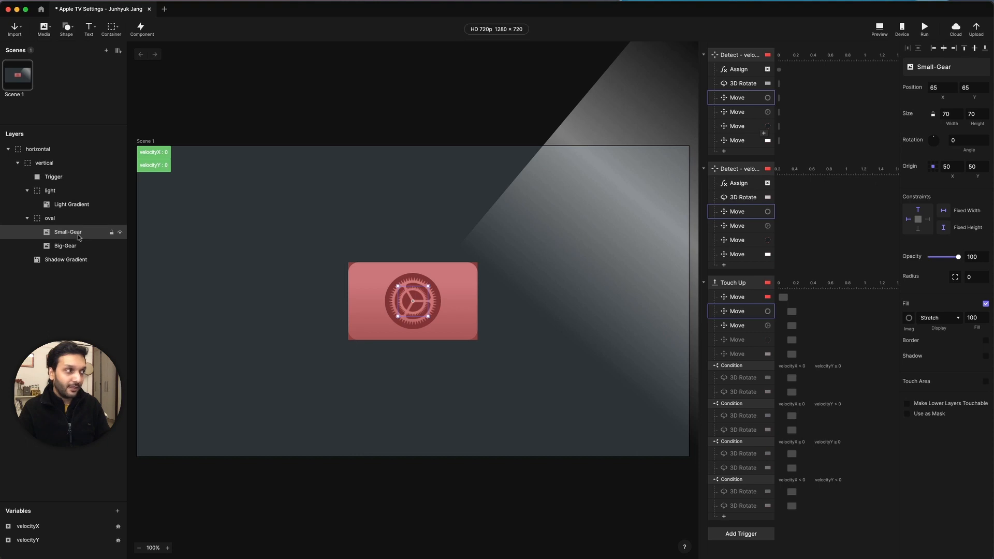
left_click(72, 246)
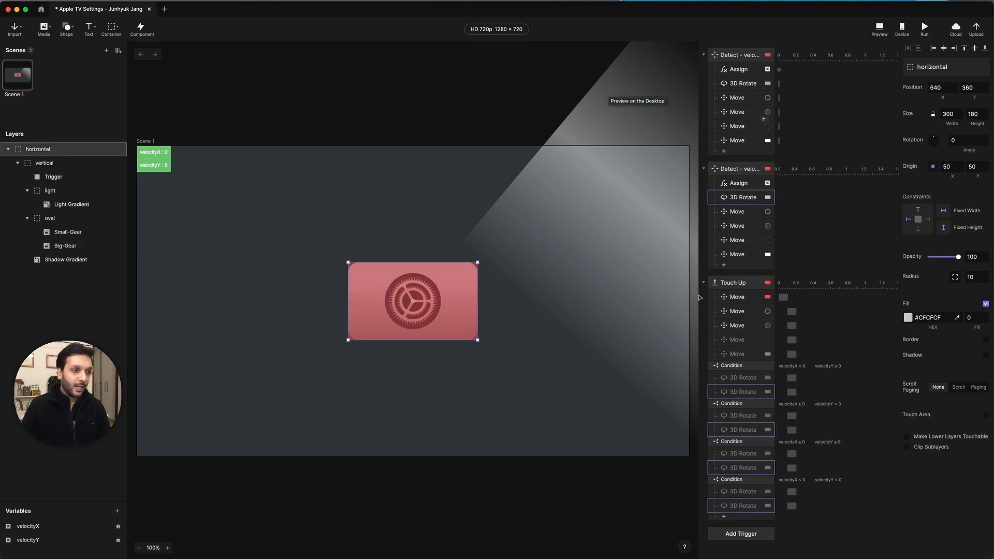
- Enable the oval's Move response under Touch Up and compare its target with the oval layer's position
left_click(739, 345)
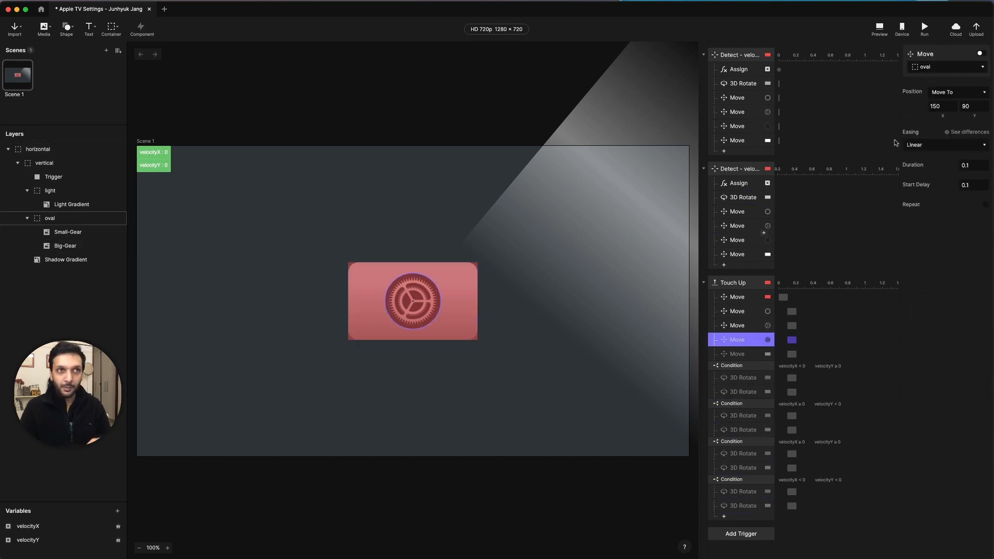
left_click(981, 52)
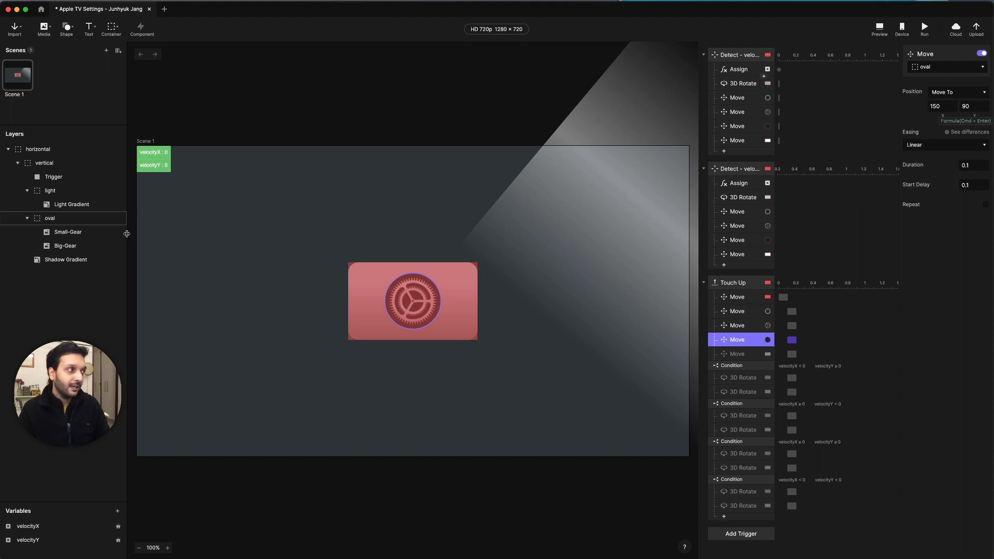
left_click(82, 223)
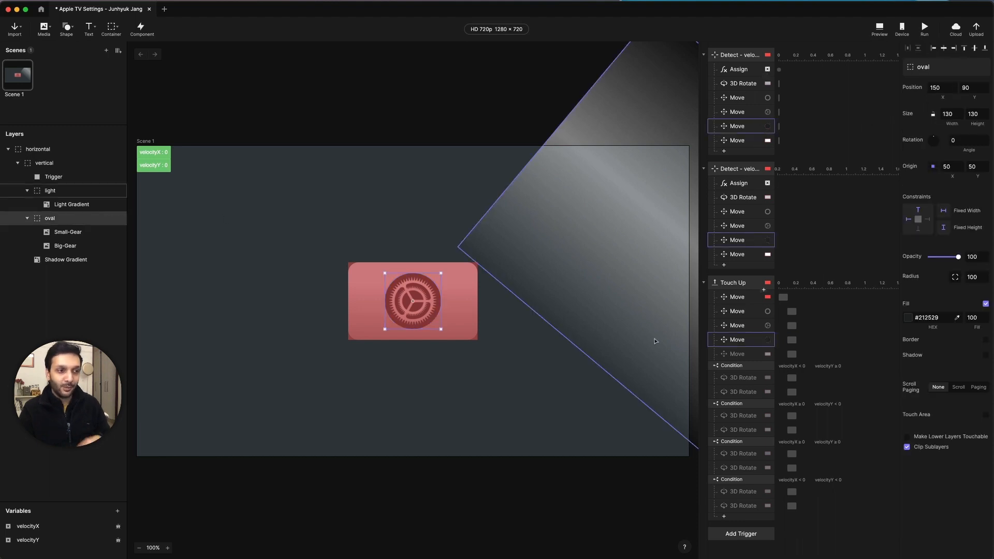
- Check the oval's Move response under Touch Up and enable the Move response for the light layer
left_click(738, 340)
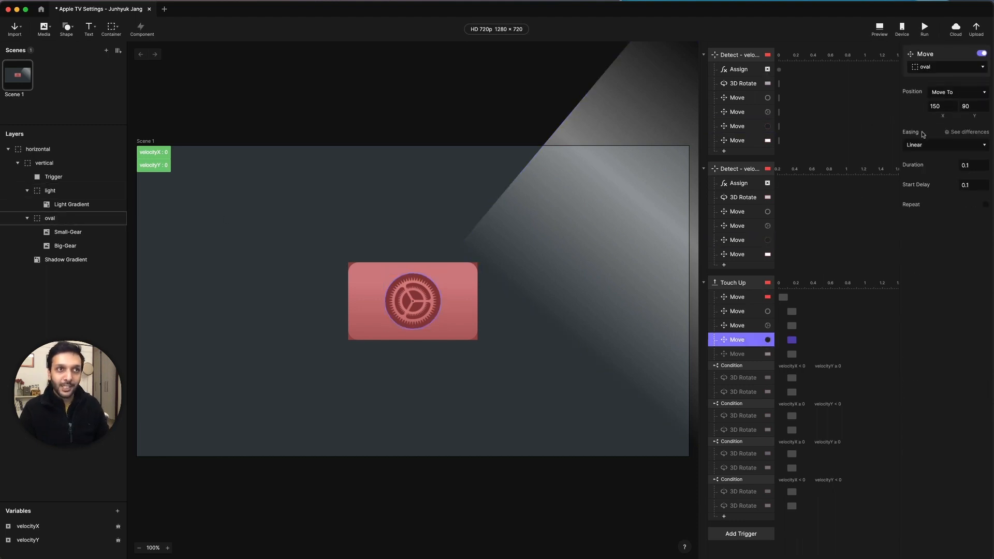
left_click(739, 356)
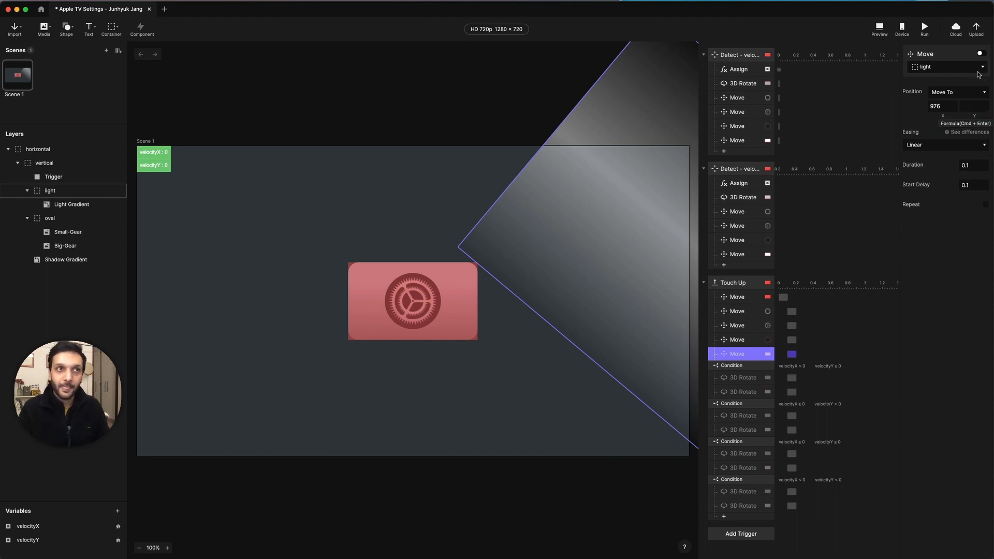
left_click(980, 53)
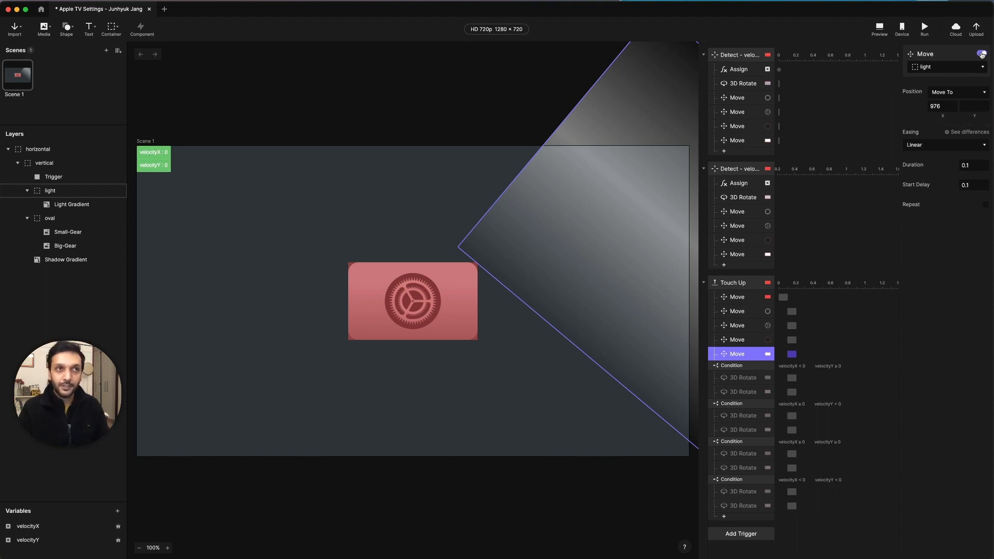
- Test in the preview how the light, oval and gears respond when the card is moved in several directions and released
left_click(880, 29)
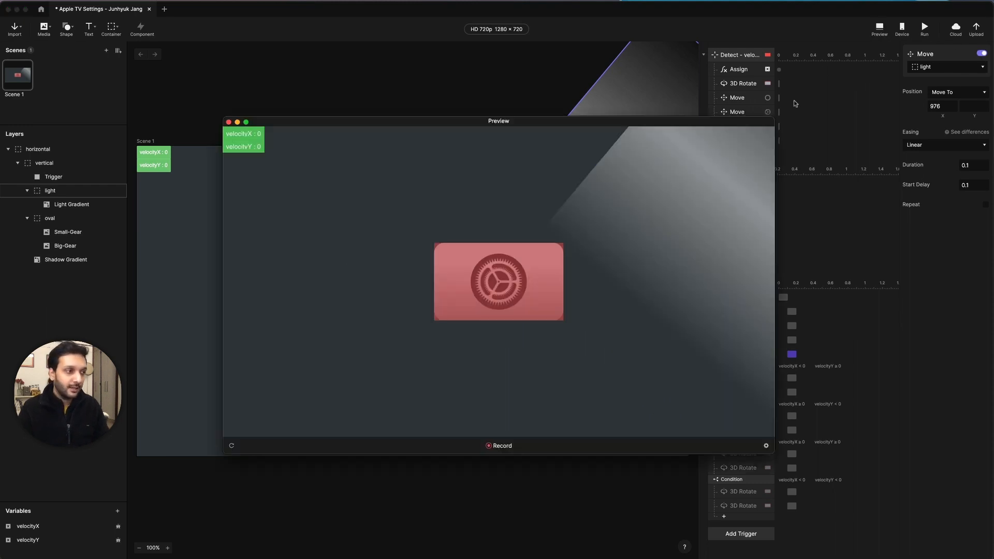
left_click_drag(522, 282, 426, 335)
left_click_drag(499, 291, 625, 321)
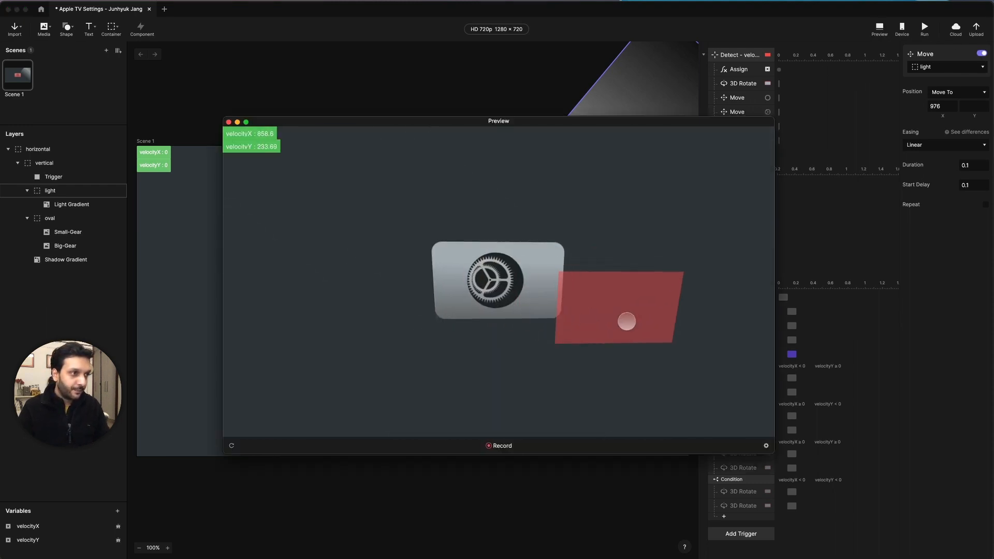
left_click_drag(519, 295, 455, 317)
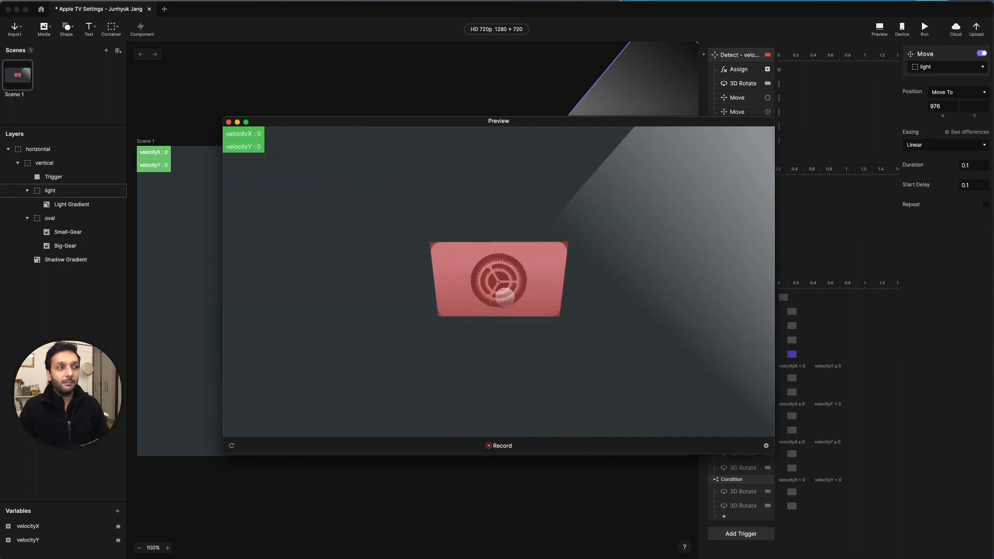
left_click_drag(502, 291, 605, 314)
left_click_drag(528, 293, 431, 218)
left_click_drag(457, 271, 401, 341)
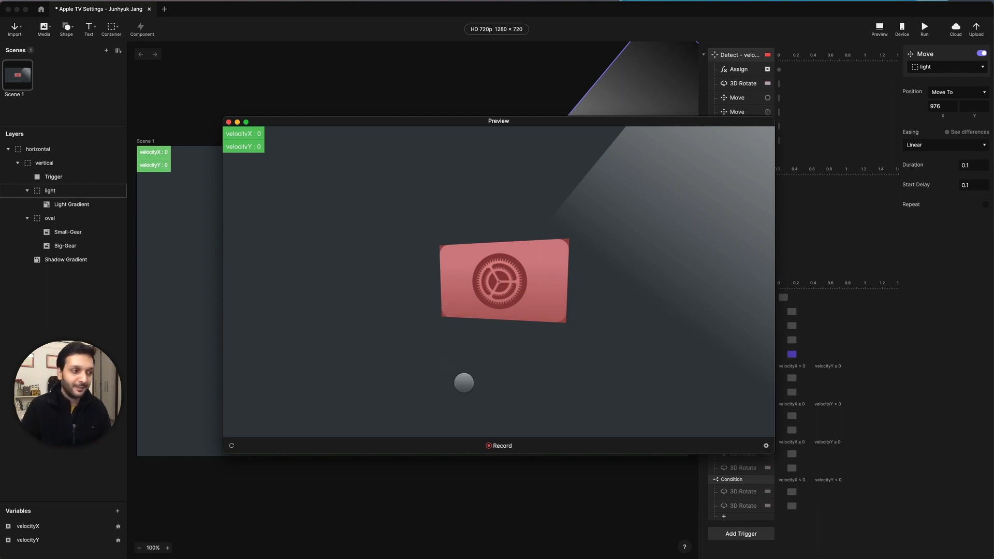
left_click(515, 498)
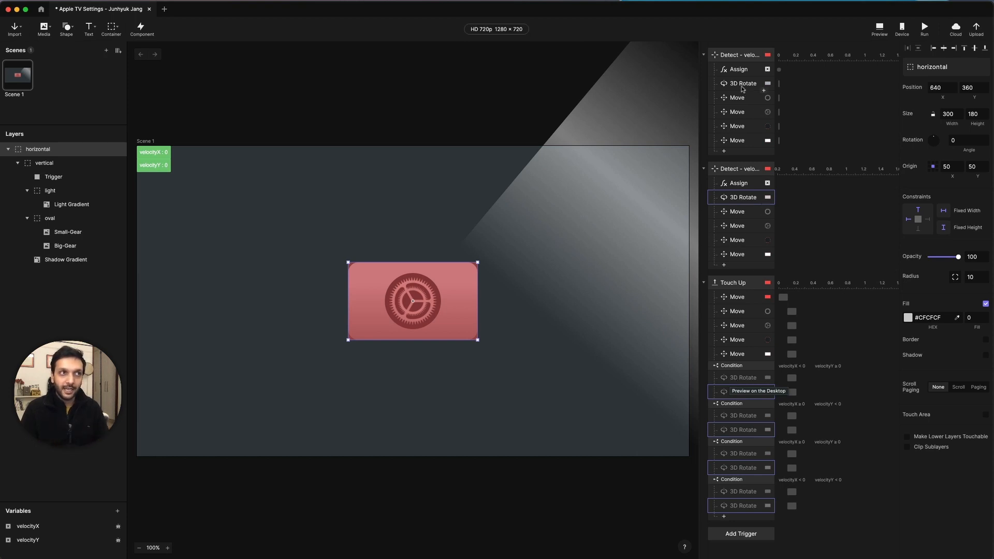
- Compare the 3D Rotate responses under both Detect triggers with the vertical layer's 3D Rotate under the first Touch Up condition
left_click(737, 203)
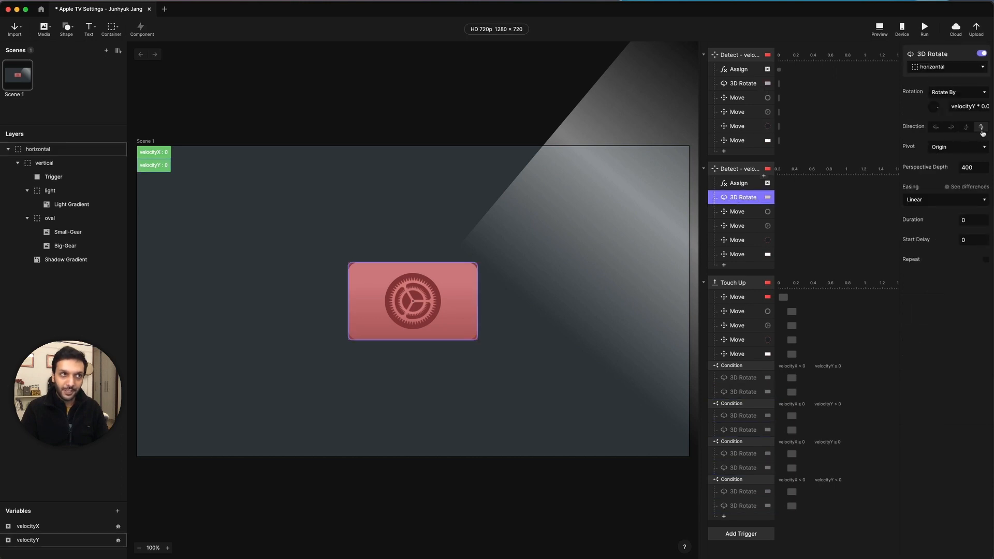
left_click(733, 87)
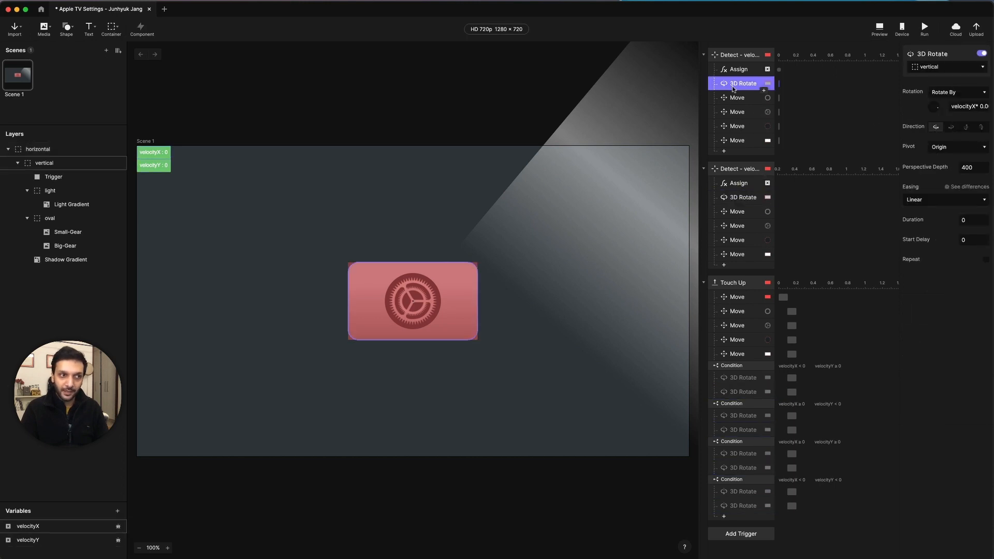
left_click(745, 378)
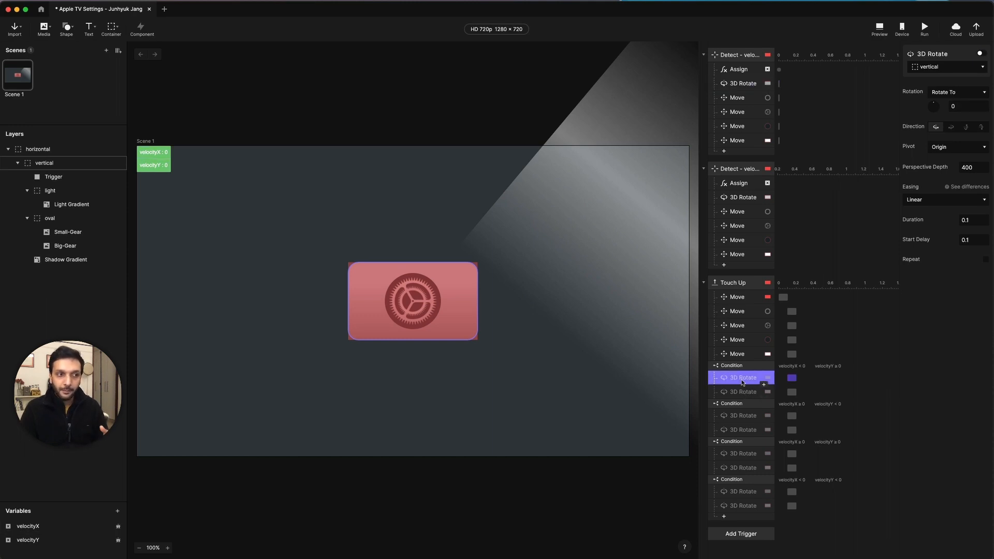
- Review the variable, operator and value settings of the first Touch Up condition, velocityX < 0 and velocityY ≥ 0
left_click(735, 365)
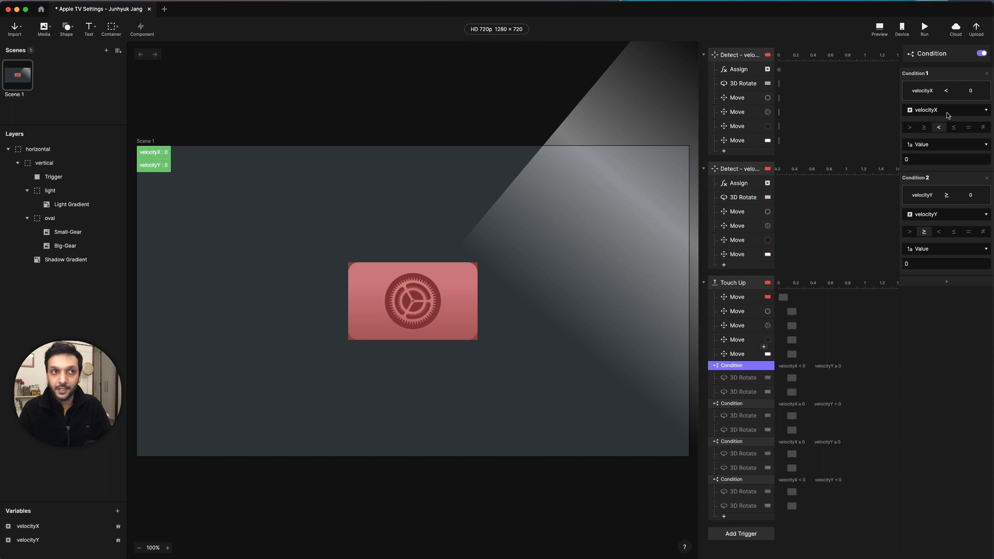
left_click(984, 111)
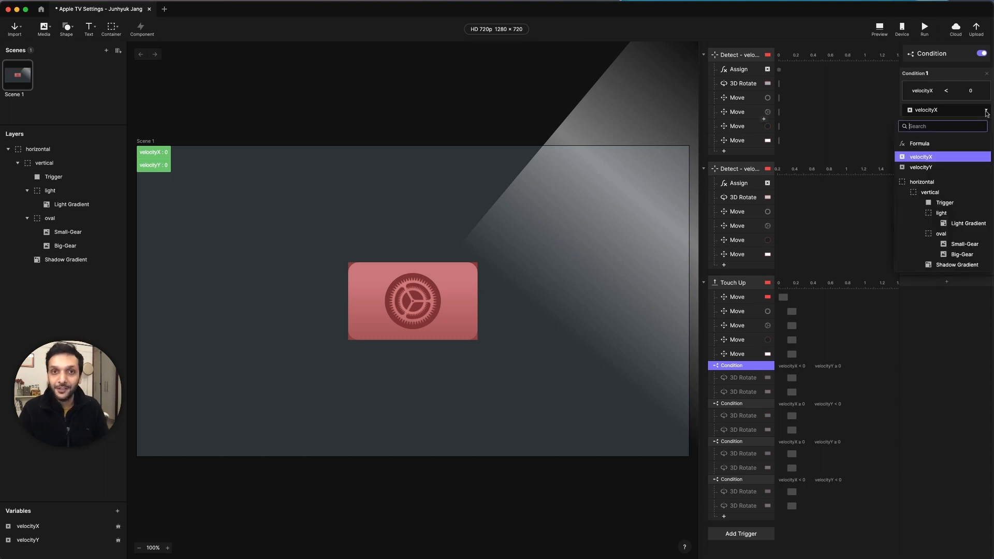
left_click(982, 156)
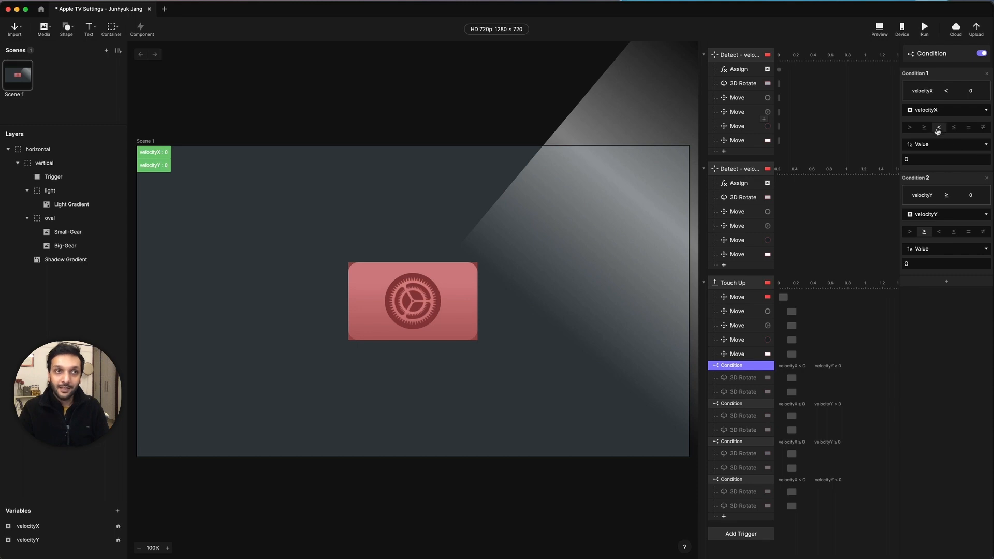
left_click(986, 145)
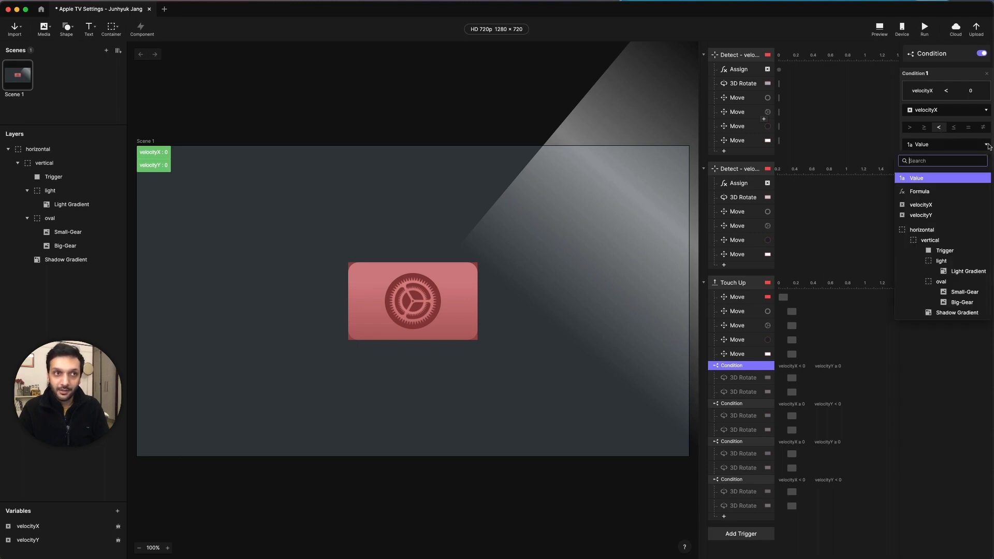
left_click(987, 146)
left_click(987, 146)
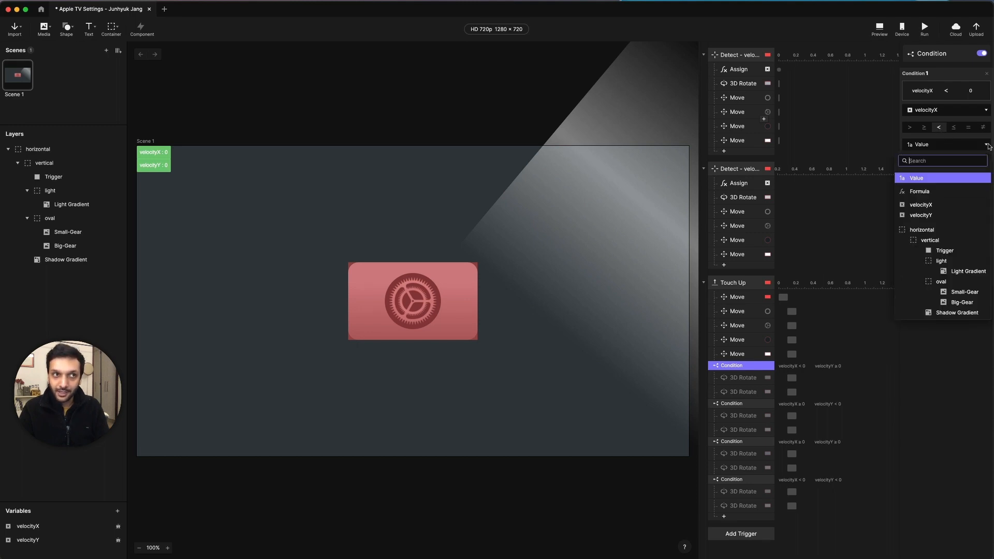
left_click(929, 178)
left_click(911, 158)
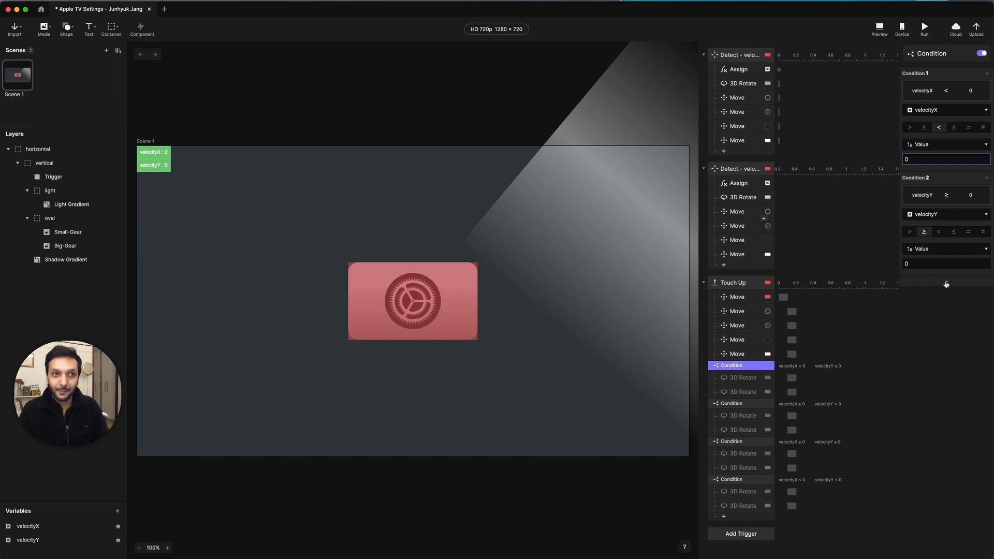
left_click(930, 182)
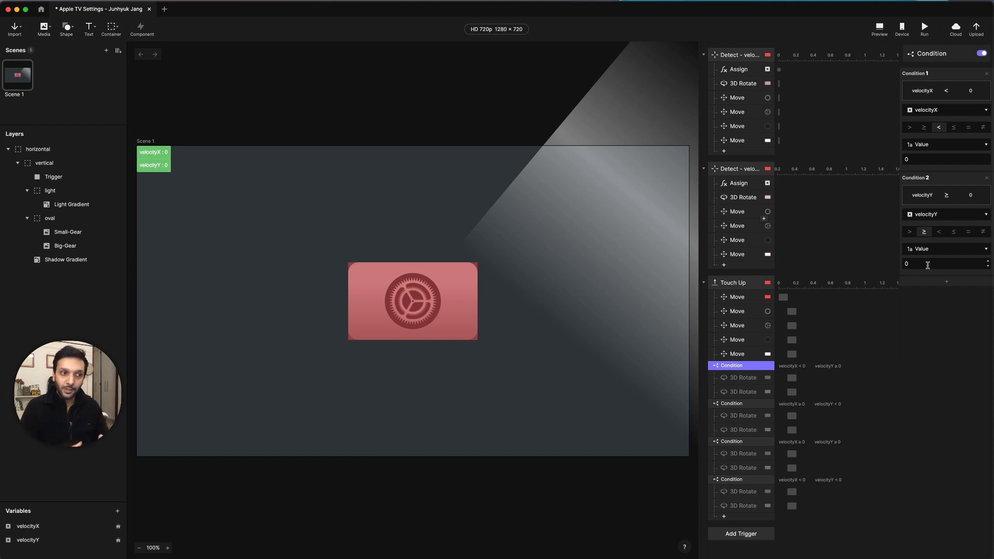
- Enable the vertical and horizontal 3D Rotate responses under the first Touch Up condition, keeping Origin as the horizontal one's pivot
left_click(743, 378)
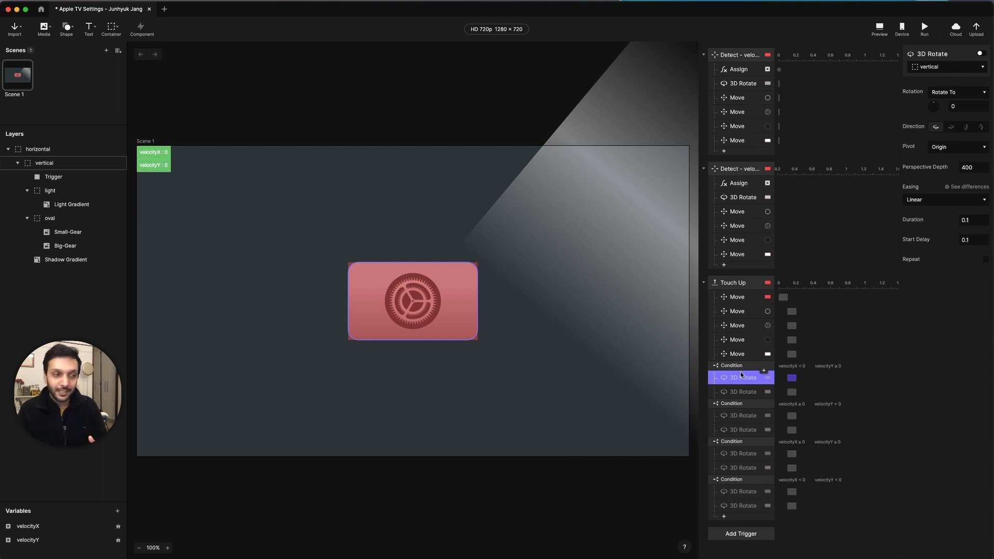
left_click(743, 392)
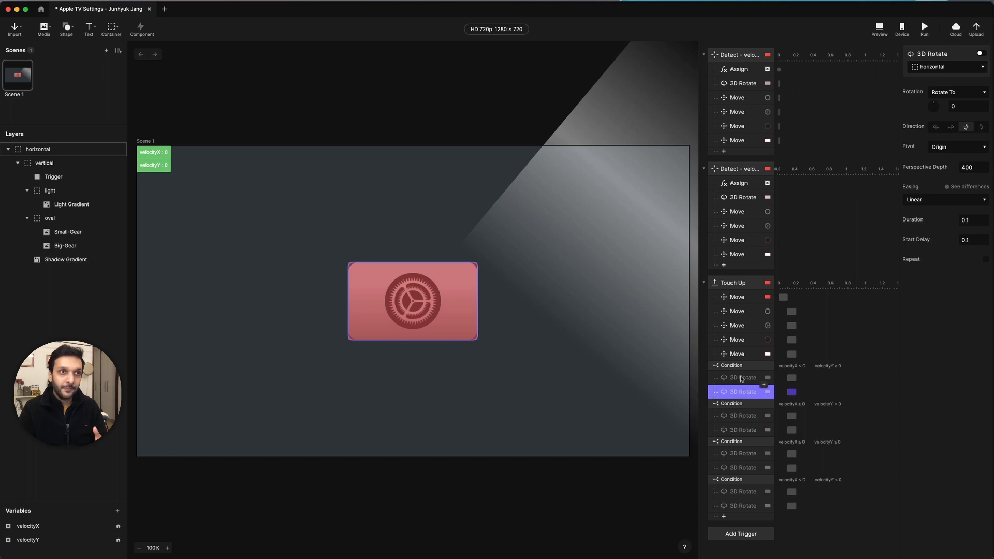
left_click(743, 378)
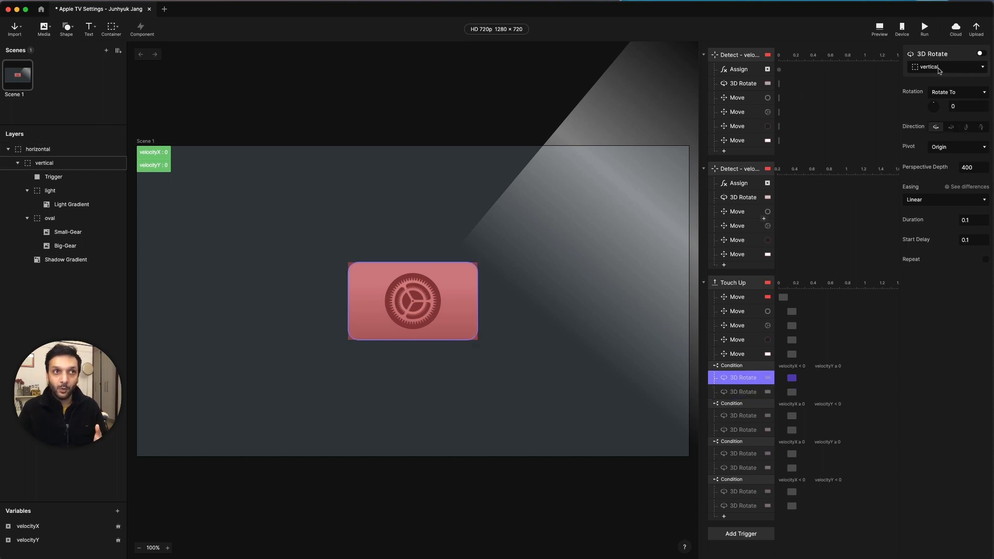
left_click(980, 54)
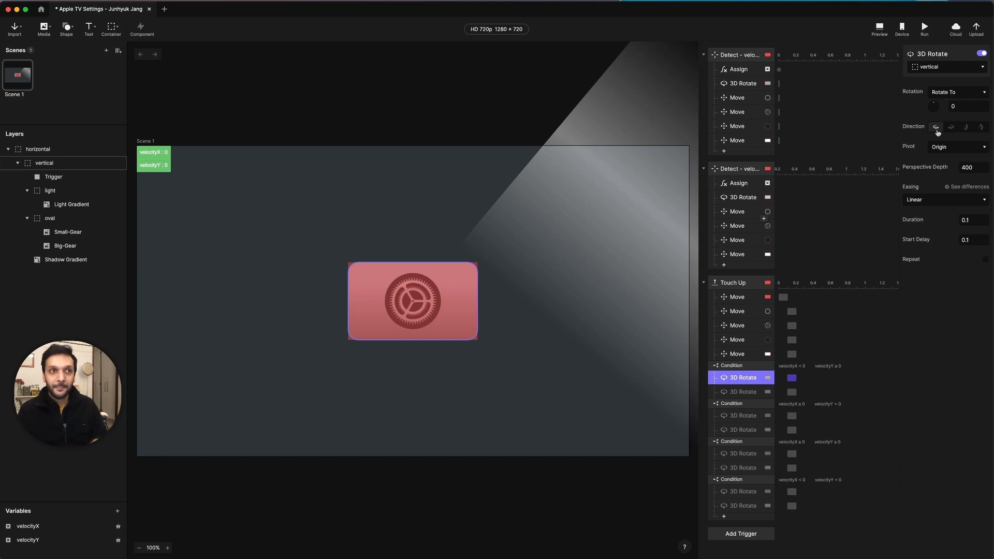
left_click(736, 392)
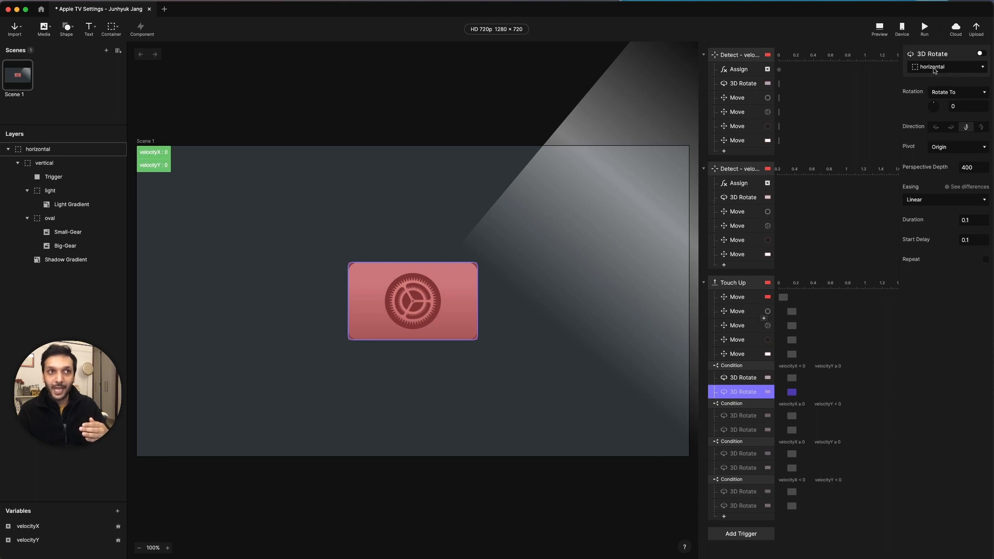
left_click(982, 54)
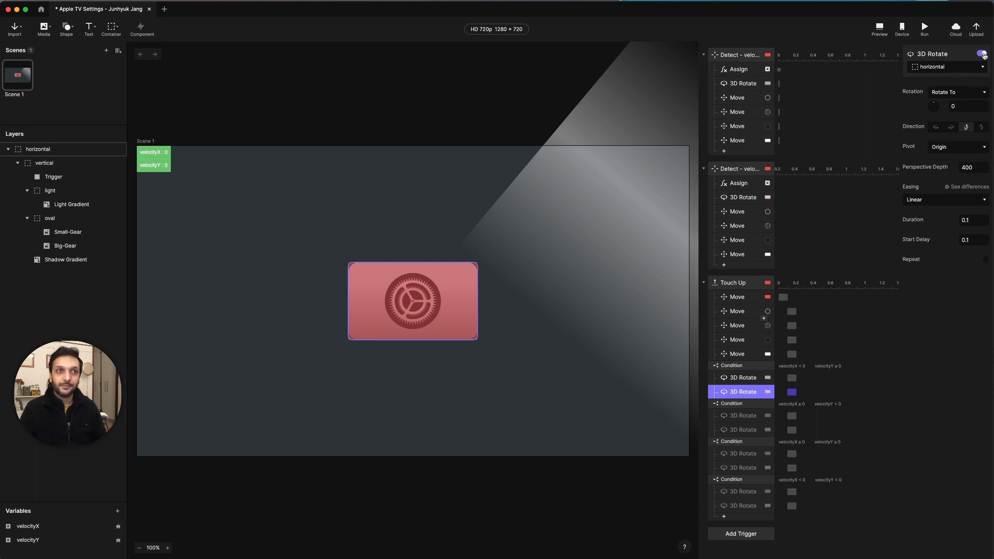
left_click(935, 150)
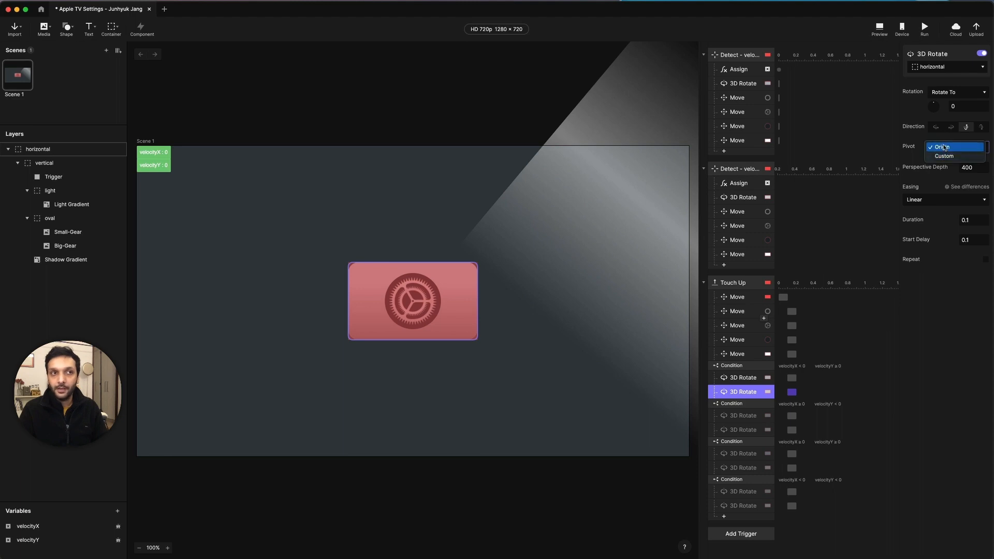
left_click(943, 147)
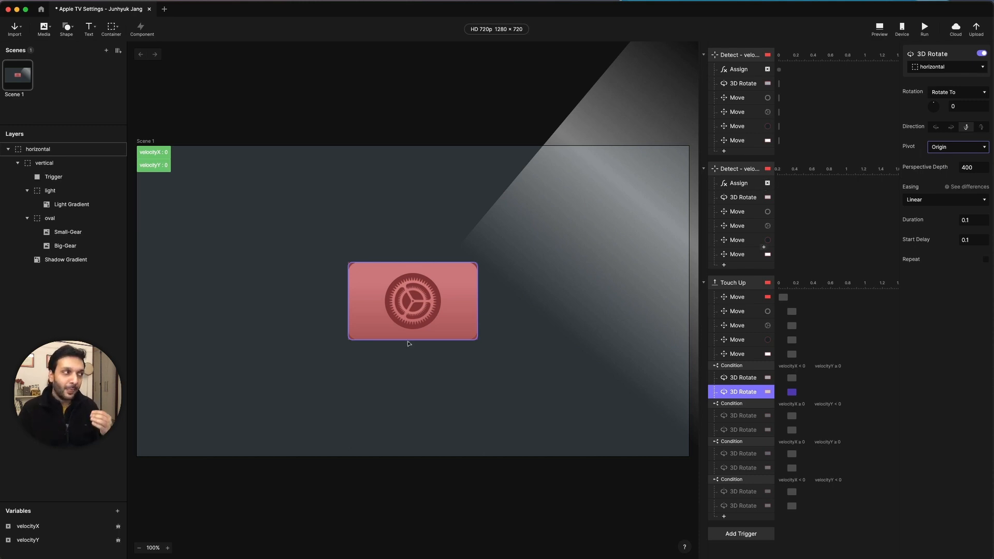
- Try the horizontal layer's origin at 0, 0 in the preview and restore the origin to 50, 50
left_click(63, 150)
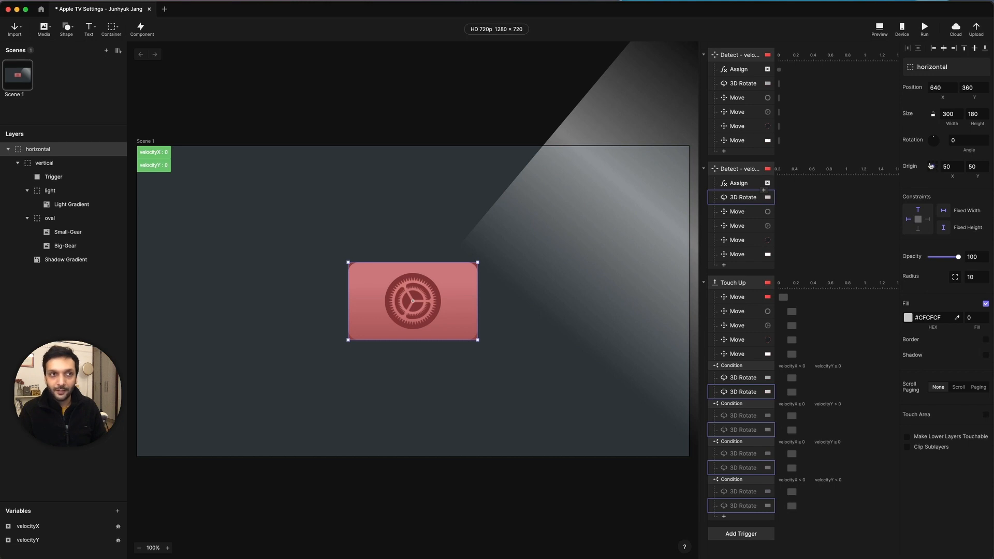
left_click(930, 166)
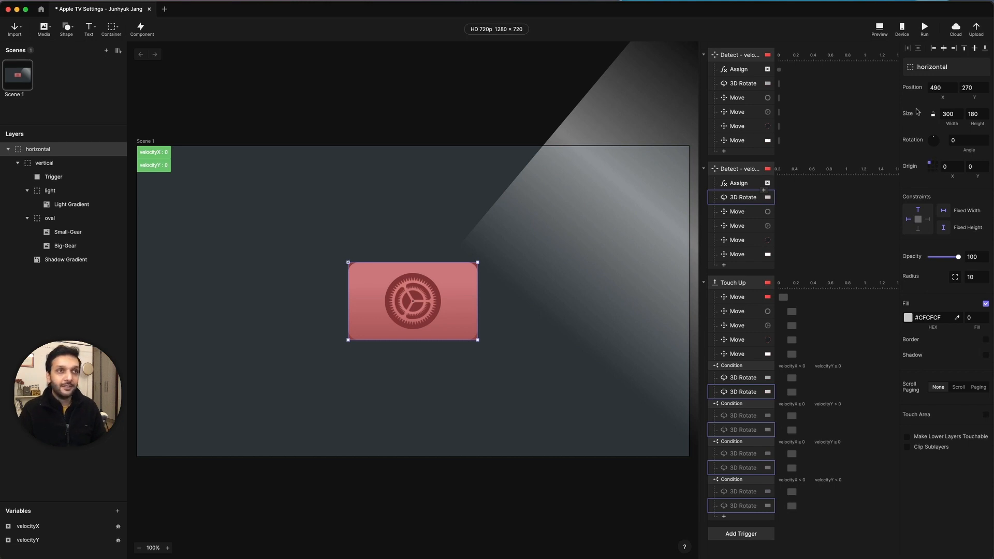
left_click(879, 29)
left_click_drag(540, 274, 472, 285)
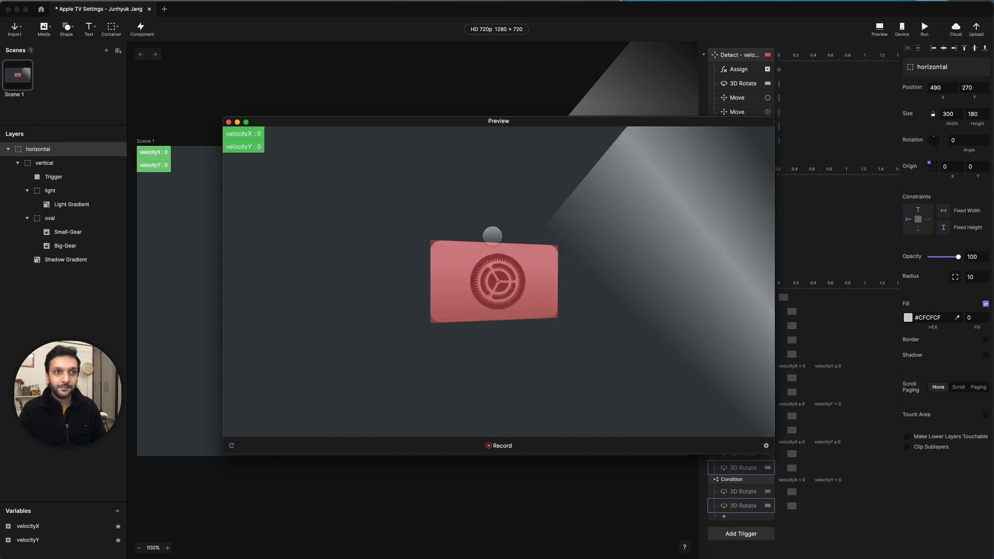
left_click(935, 166)
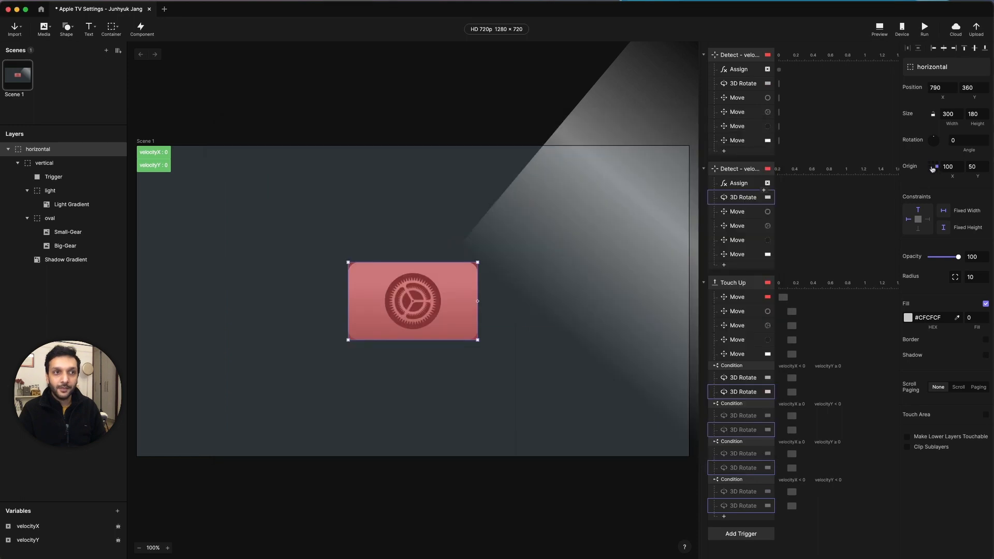
left_click(933, 167)
- Test in the preview how the card rotates and resets after release with the origin centred
left_click(879, 29)
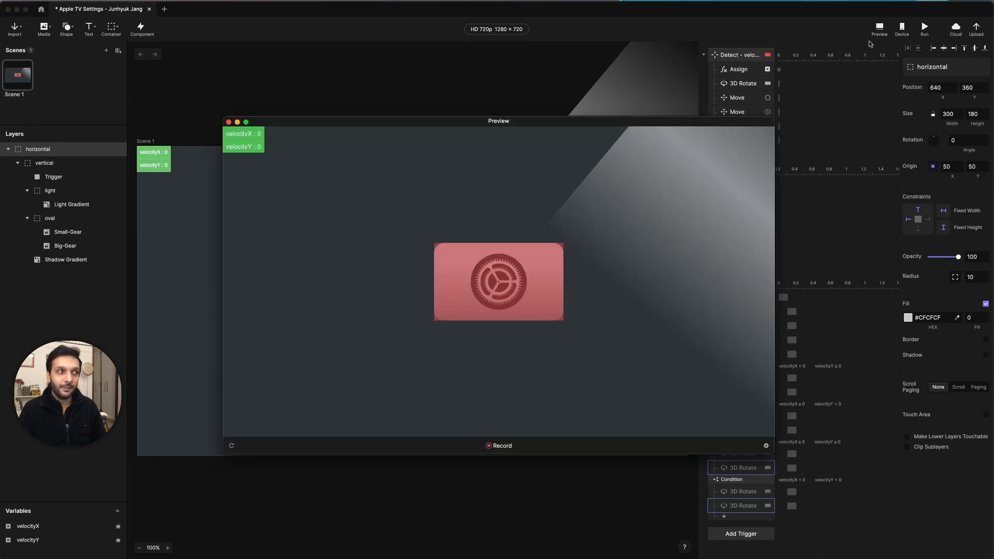
left_click_drag(513, 283, 428, 311)
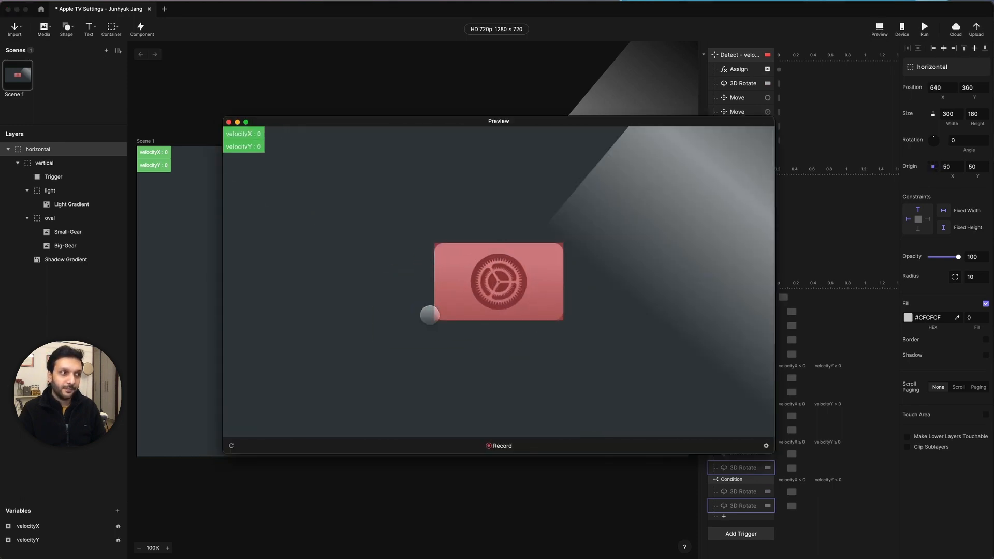
left_click(534, 110)
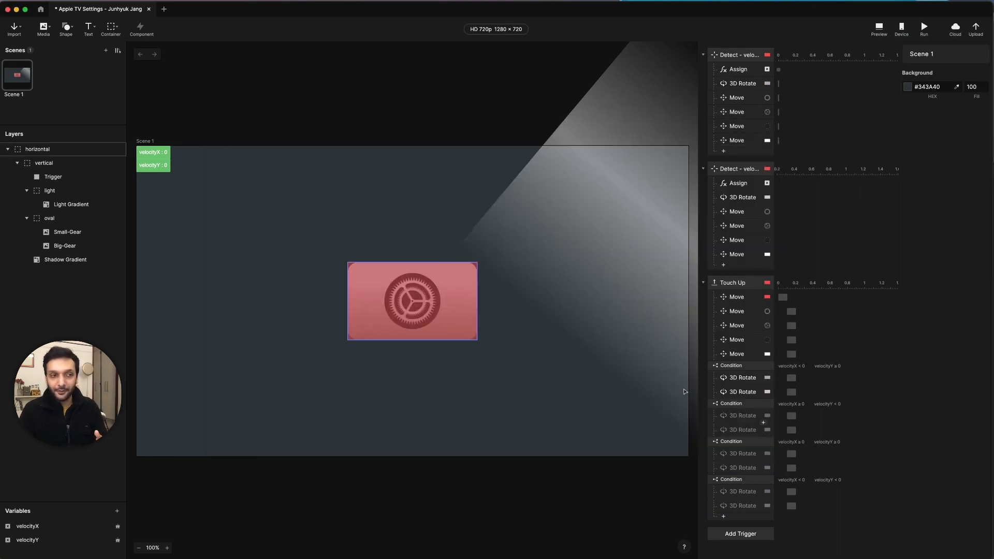
- Enable the vertical and horizontal 3D Rotate responses under the Touch Up condition velocityX ≥ 0 and velocityY < 0
left_click(737, 416)
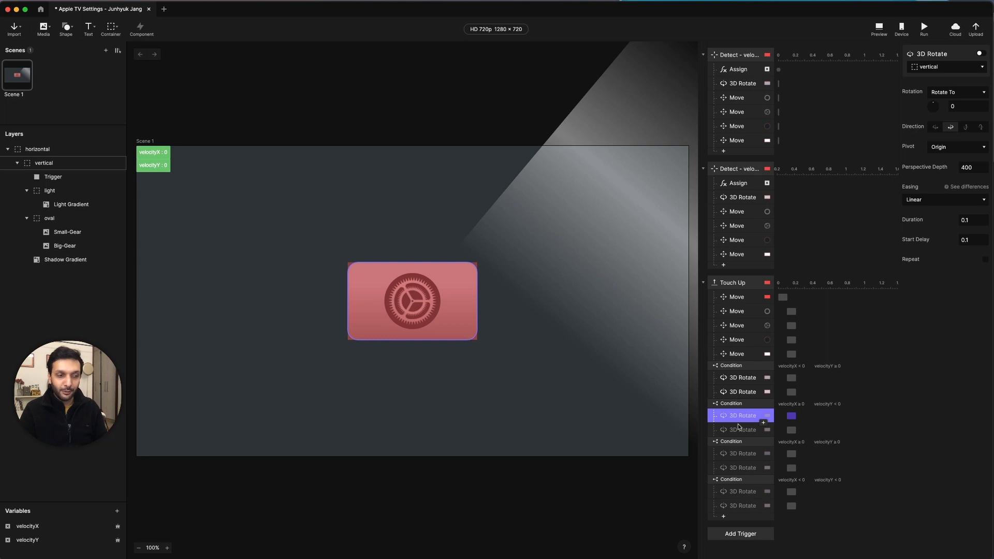
left_click(734, 404)
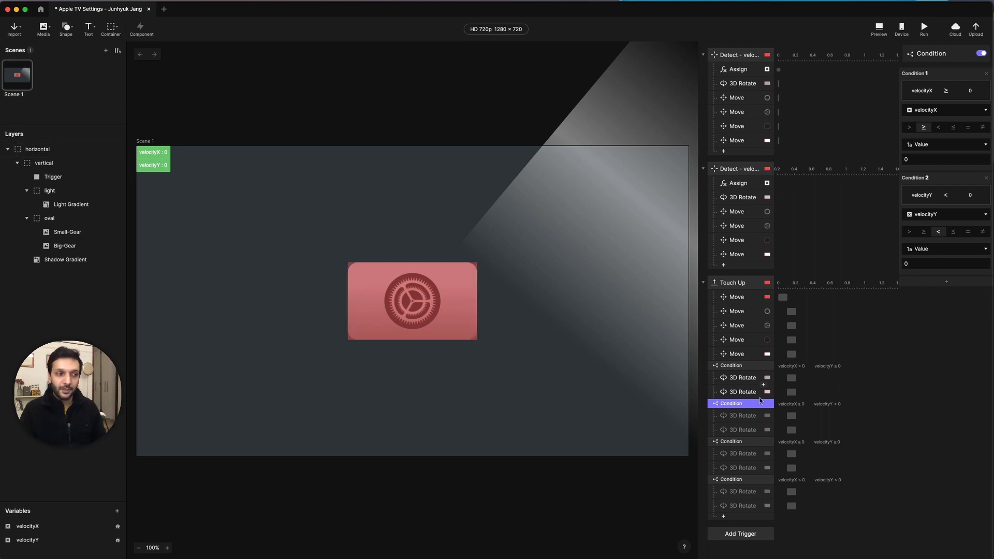
left_click(741, 414)
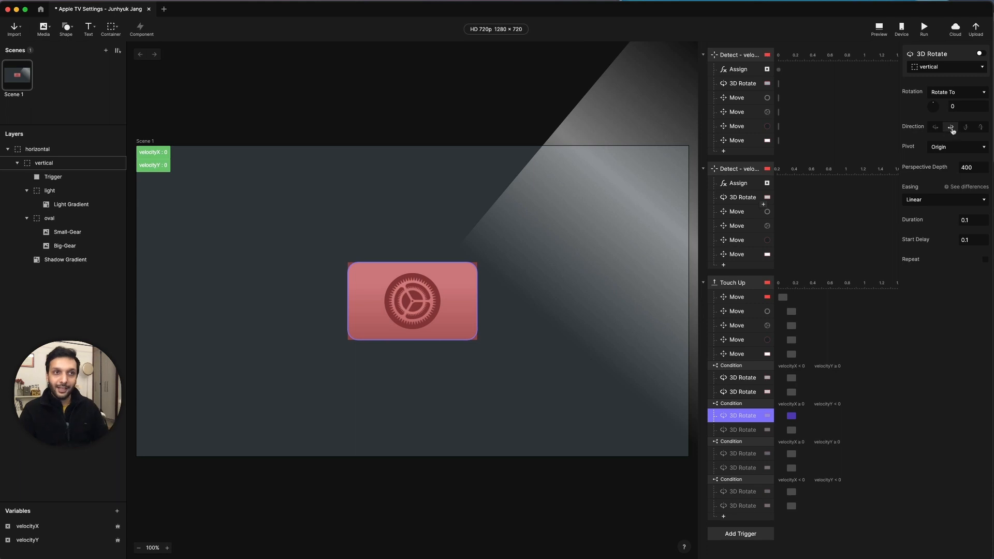
left_click(741, 430)
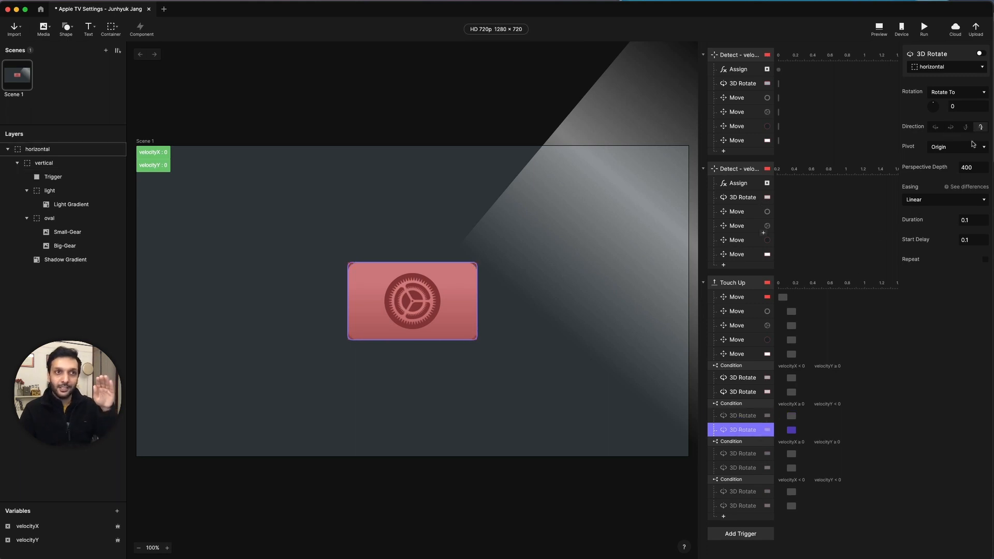
left_click(741, 417, "shift")
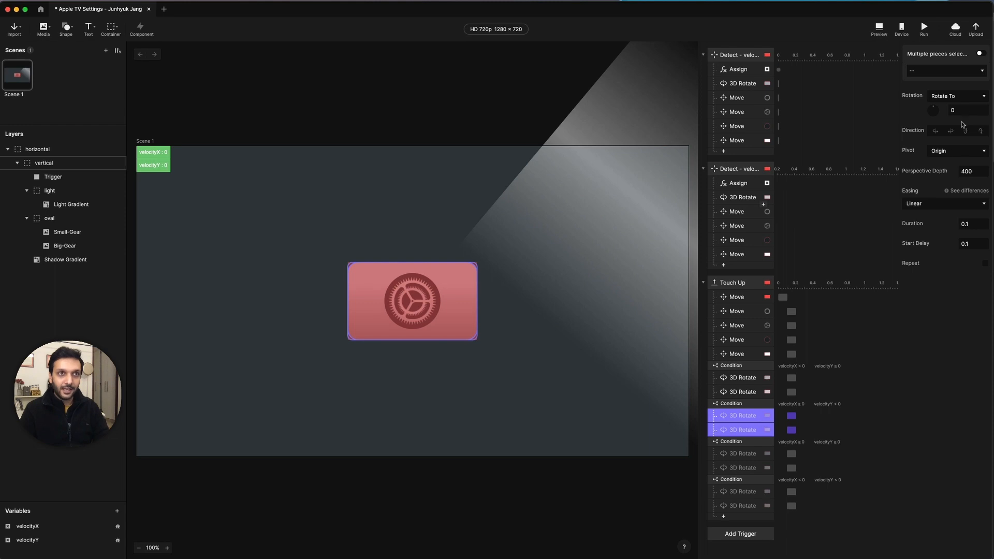
left_click(979, 54)
- Enable both 3D Rotate responses under the Touch Up condition velocityX ≥ 0 and velocityY ≥ 0
left_click(739, 444)
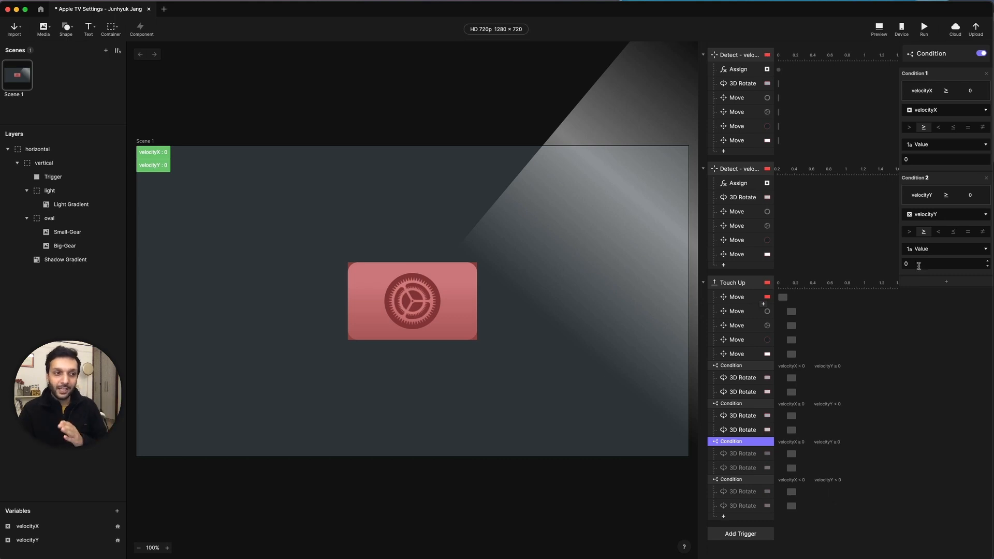
left_click(743, 457)
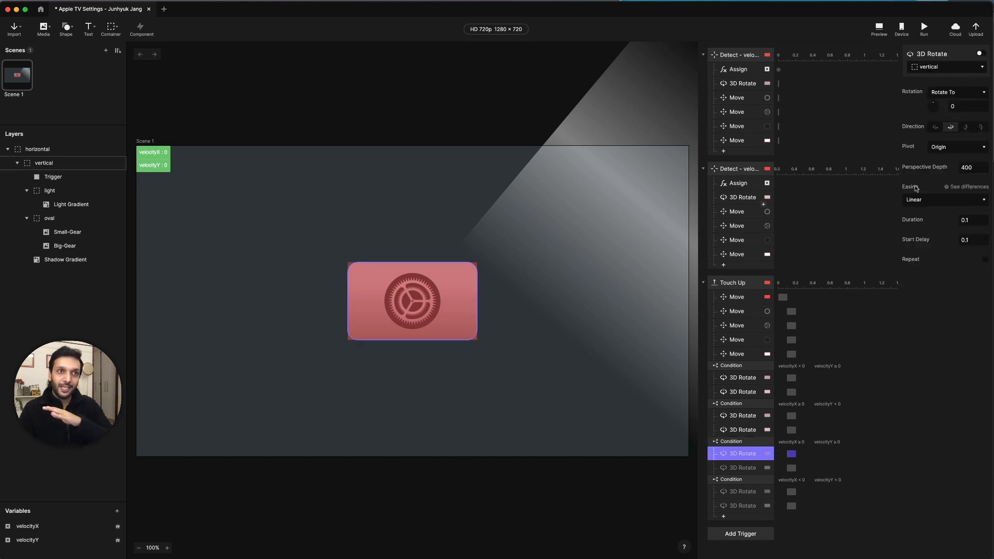
left_click(743, 468)
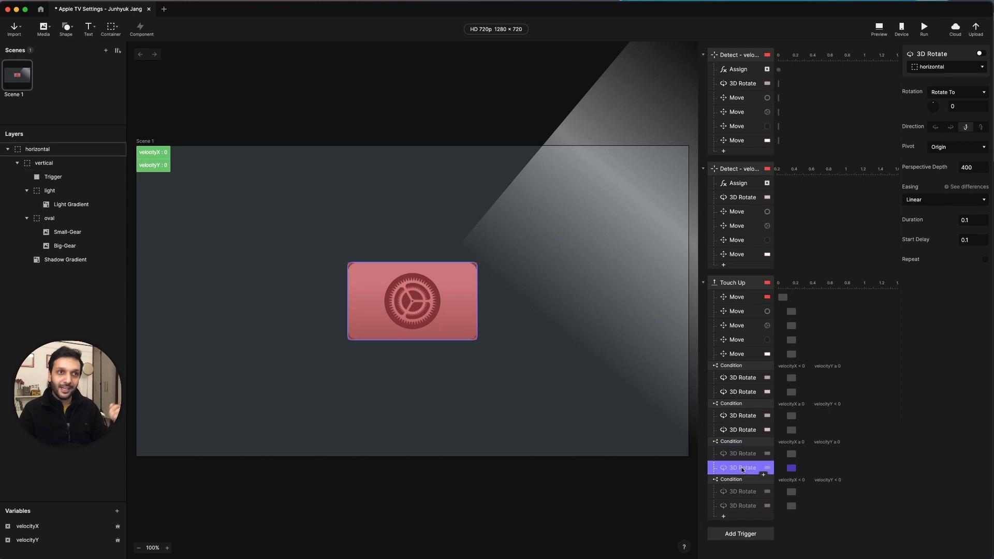
left_click(741, 455, "shift")
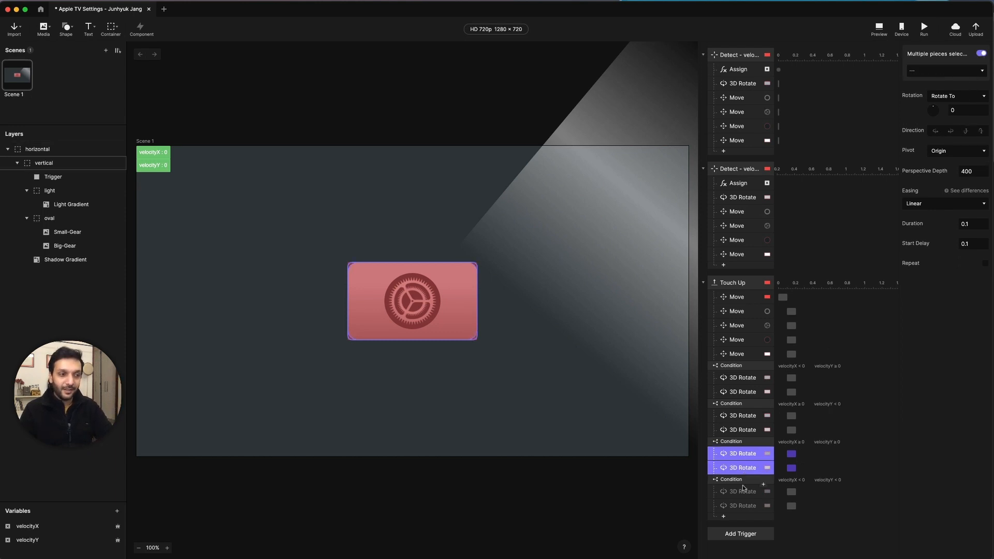
- Review the last Touch Up condition, velocityX < 0 and velocityY < 0, and enable its vertical and horizontal 3D Rotate responses
left_click(742, 480)
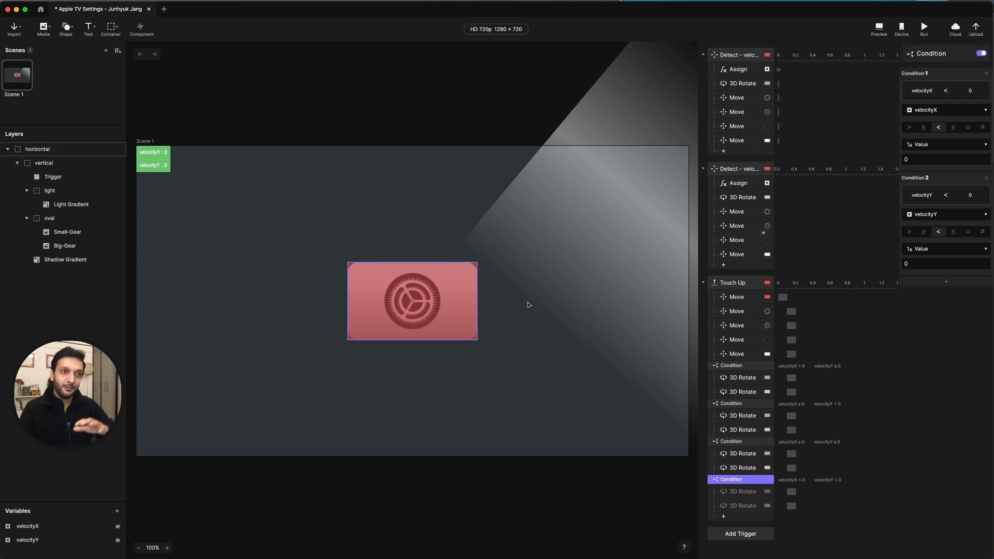
left_click(935, 216)
left_click(857, 245)
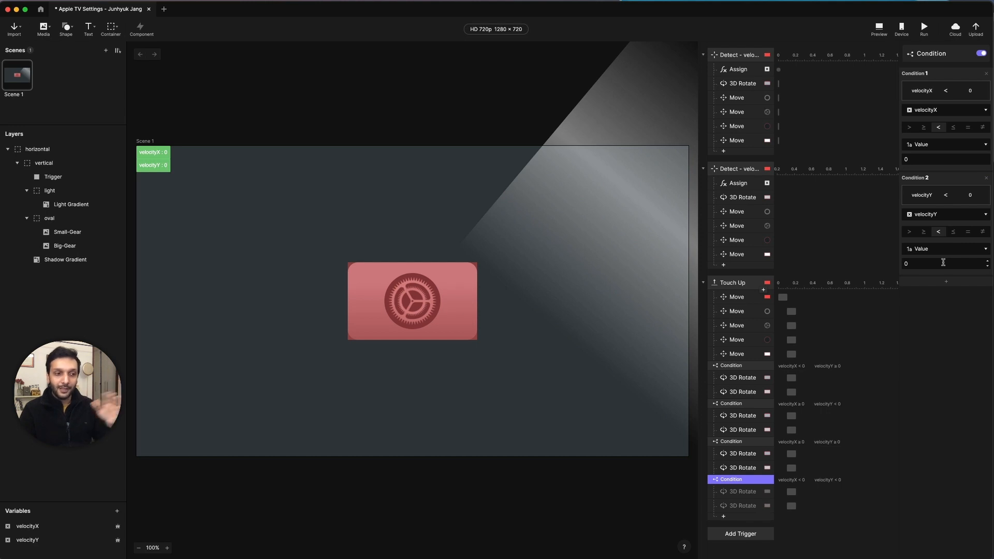
left_click(742, 491)
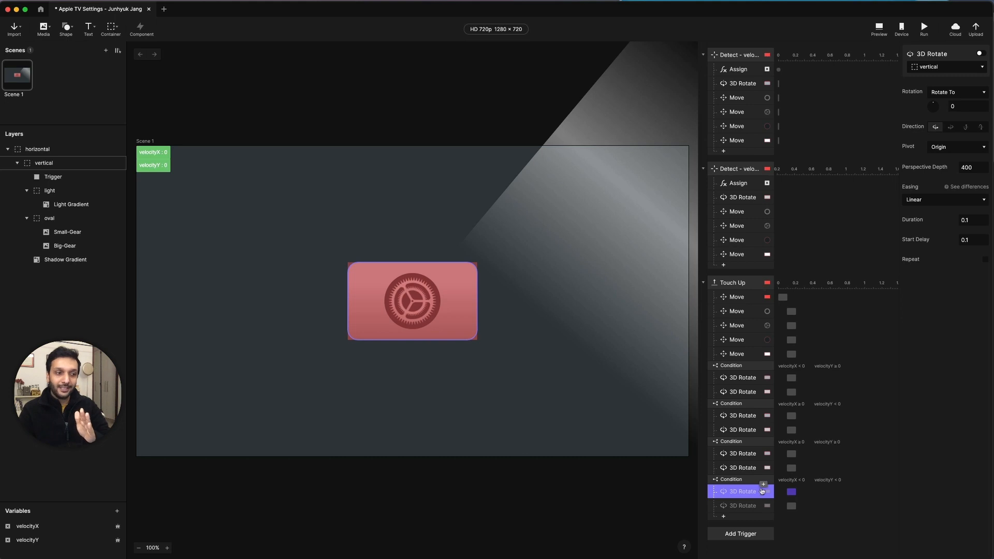
left_click(743, 510)
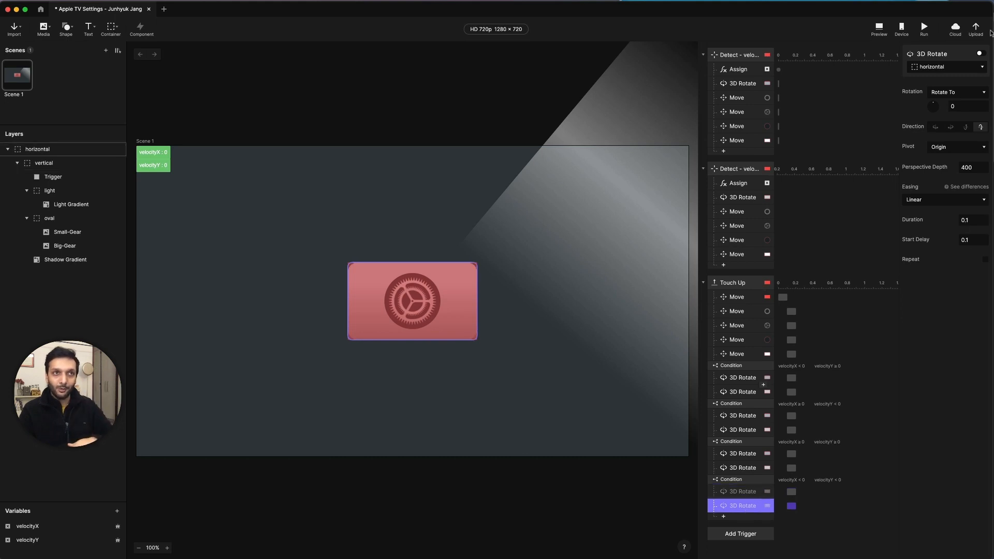
left_click(742, 491, "shift")
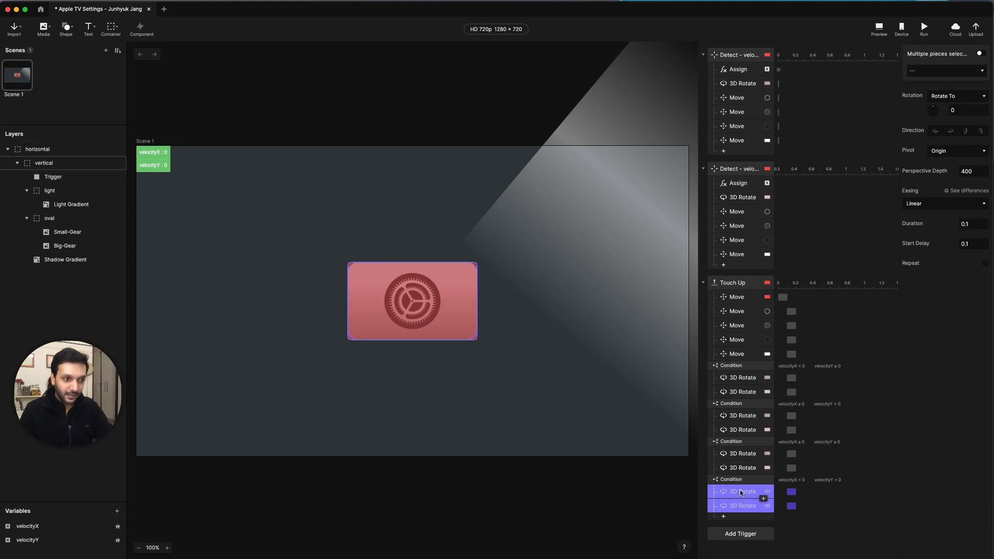
left_click(980, 54)
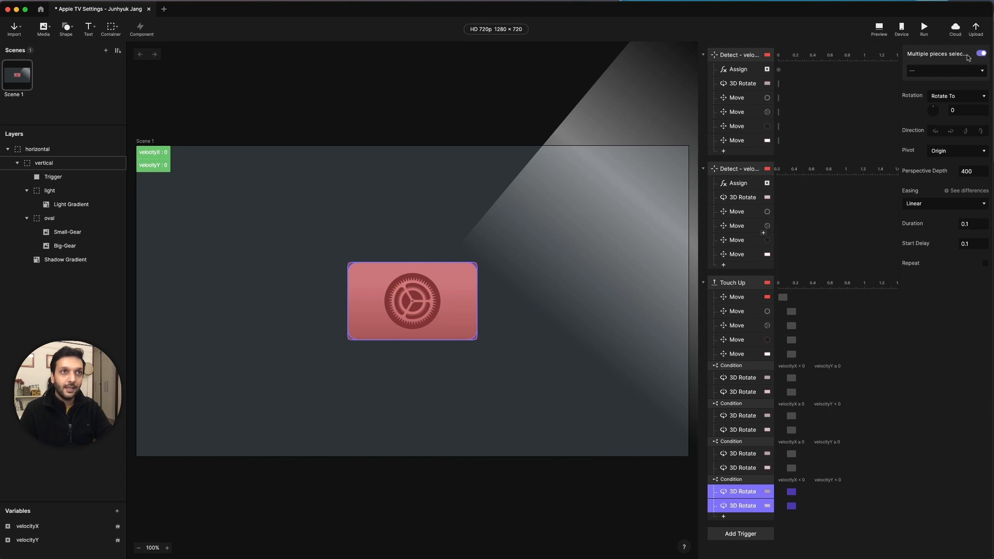
- Test in the preview how the card tilts and resets when the trigger is pulled in several directions and released
left_click(879, 28)
left_click_drag(518, 293, 412, 361)
left_click_drag(507, 276, 426, 247)
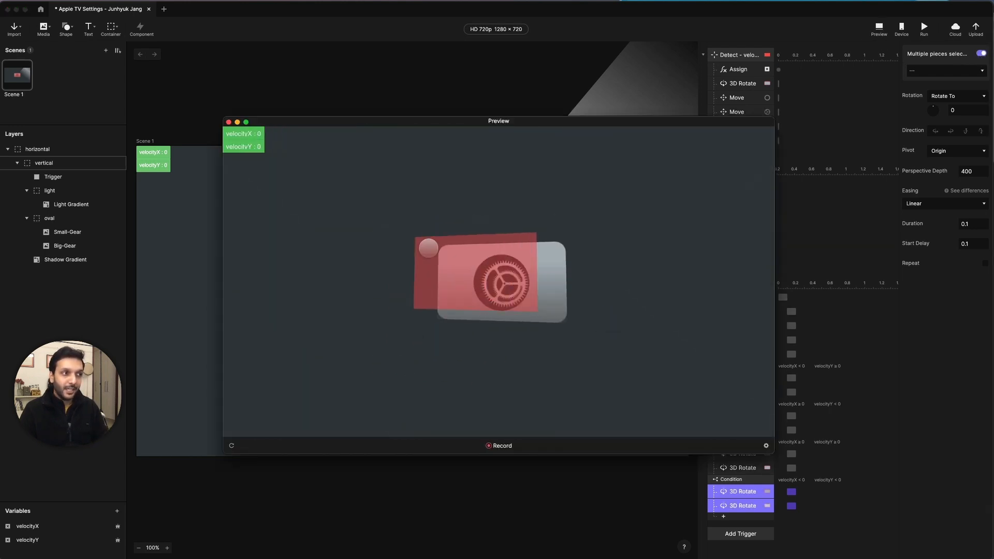
left_click_drag(494, 298, 515, 375)
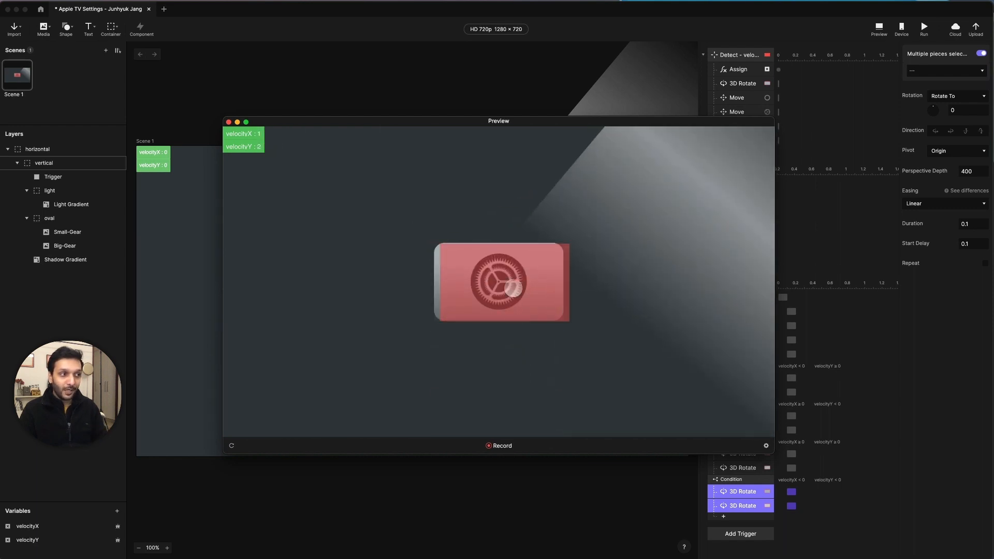
left_click_drag(512, 288, 575, 249)
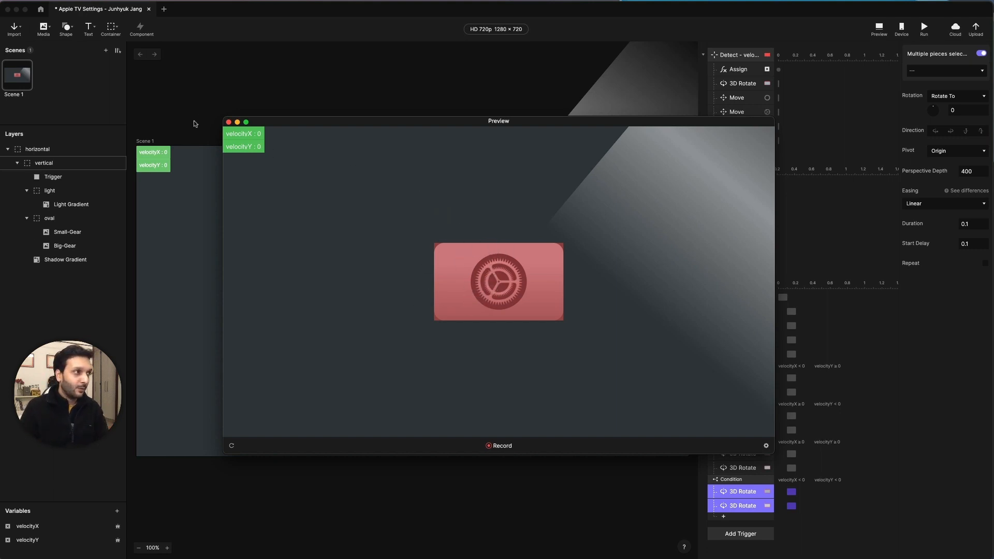
left_click(202, 101)
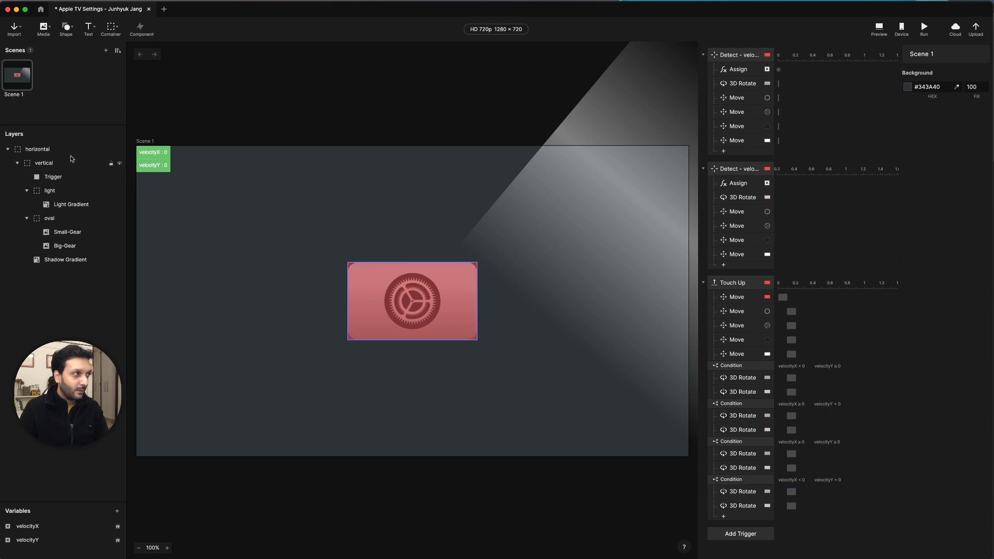
- Turn on Clip Sublayers for the vertical container
left_click(59, 168)
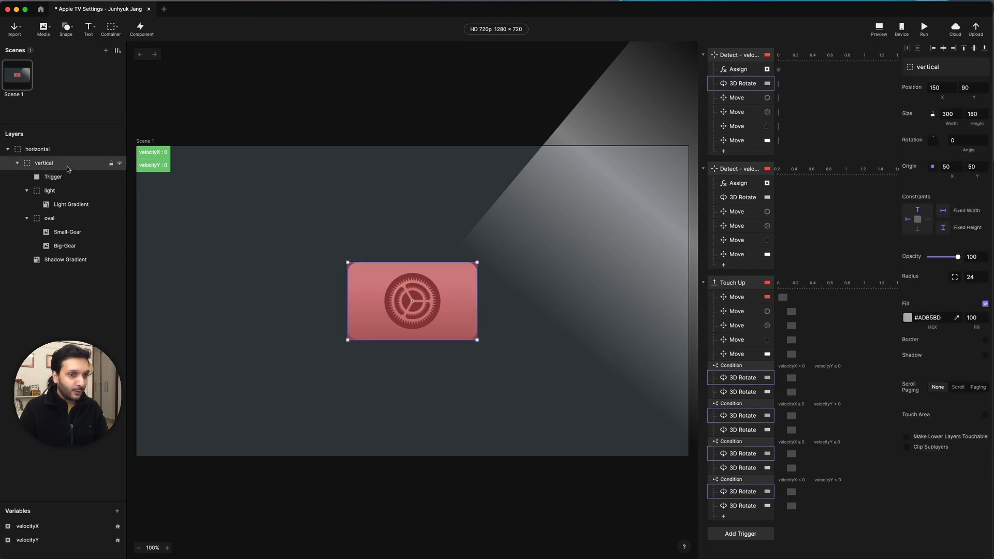
left_click(906, 448)
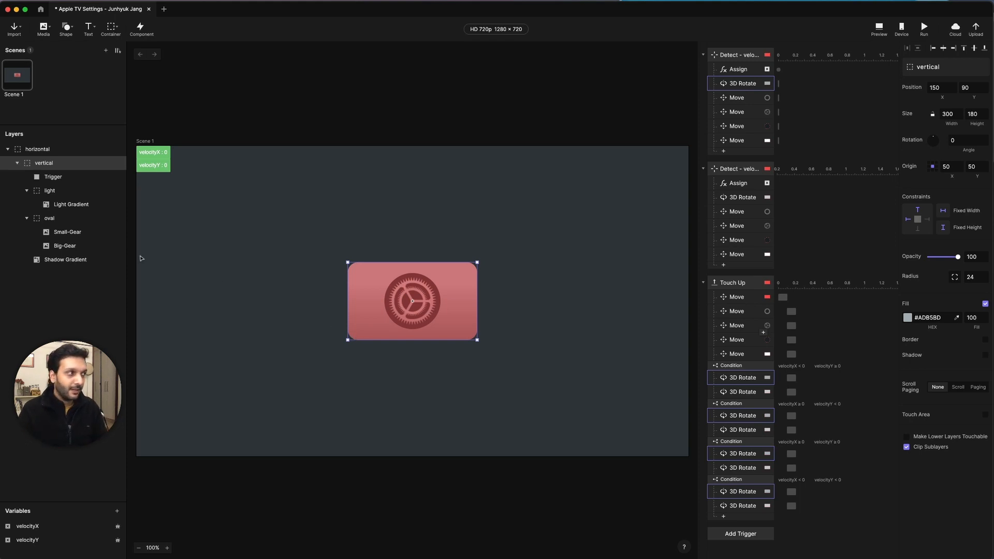
- Set the Trigger layer's fill opacity to 0
left_click(72, 178)
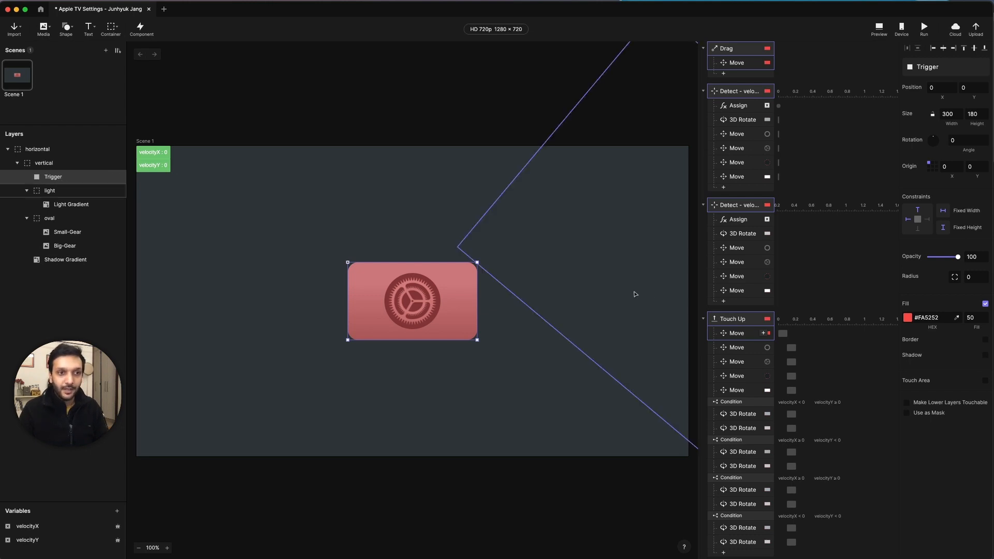
left_click(967, 318)
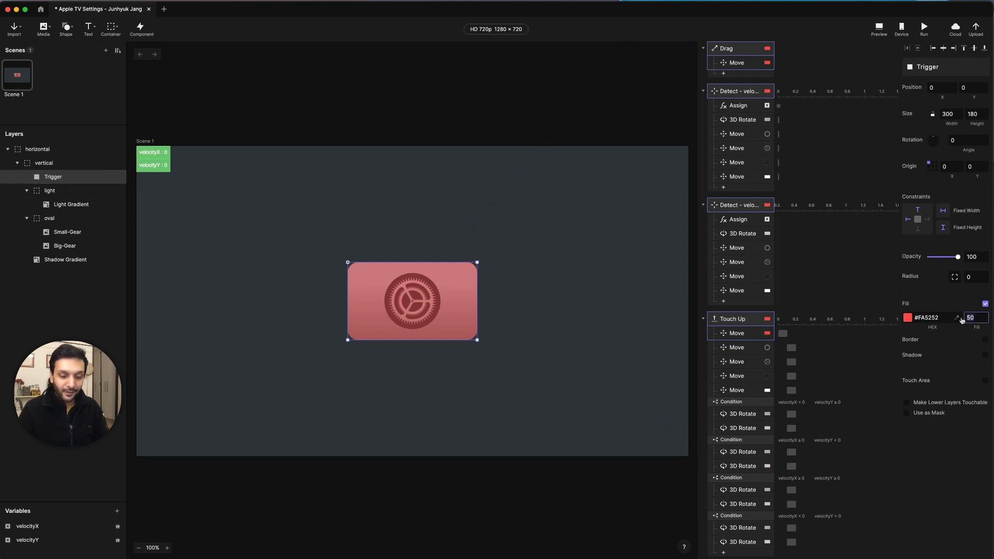
type("0")
key("Return")
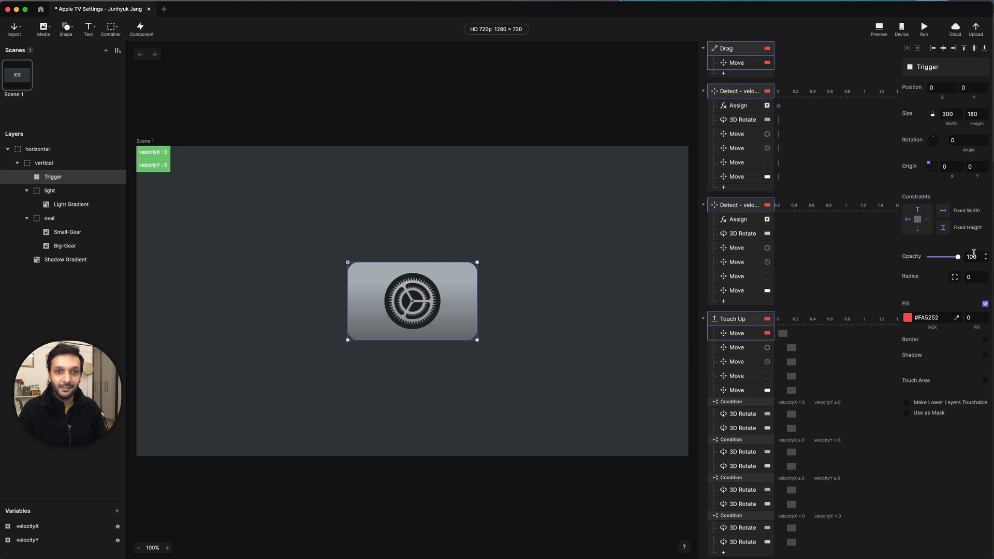
- Test the card's tilt and reset in the preview with the Trigger's fill transparent
left_click(878, 28)
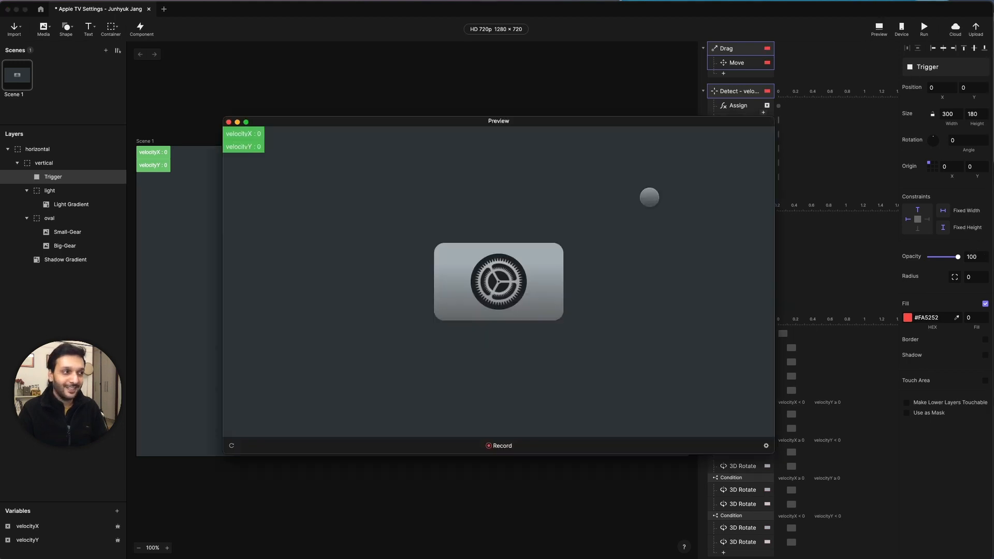
left_click_drag(479, 292, 437, 234)
left_click(195, 279)
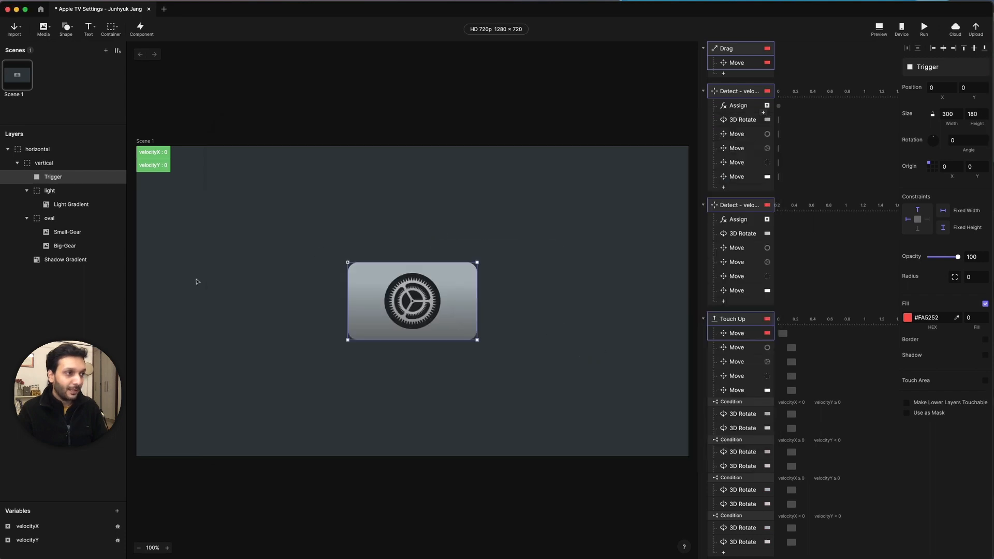
- Try the Trigger layer at 0 layer opacity in the preview and restore its opacity to 100
left_click(195, 279)
left_click(88, 176)
left_click_drag(962, 260, 927, 260)
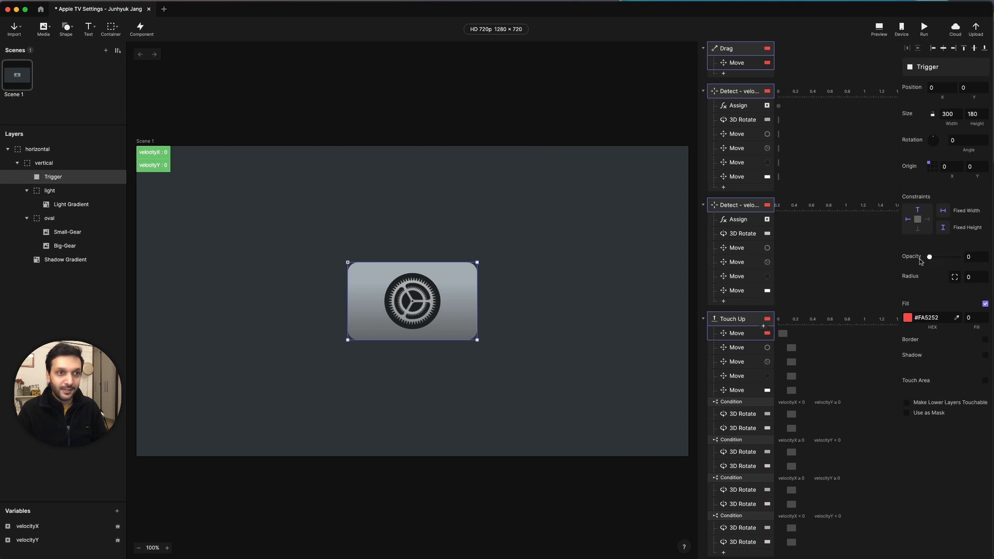
left_click(878, 30)
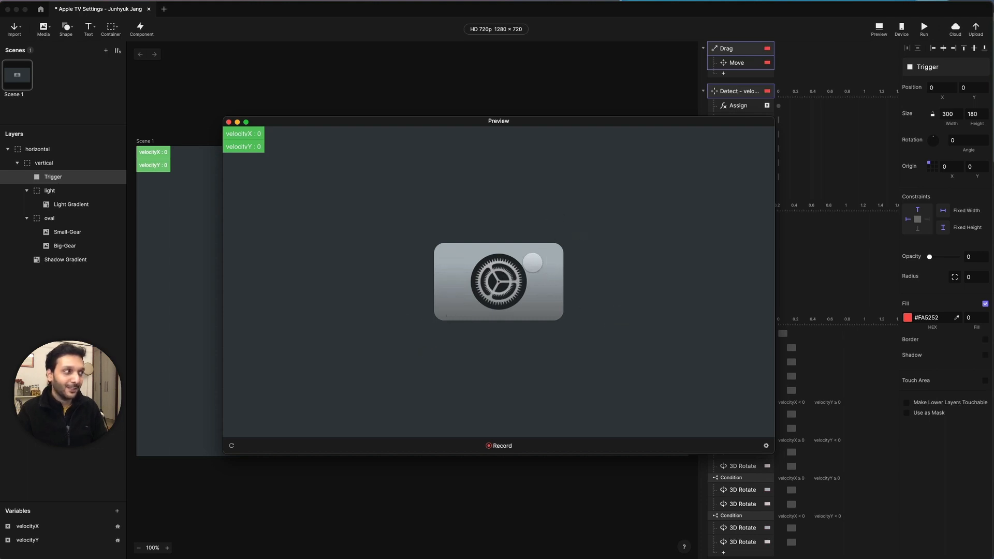
left_click(74, 177)
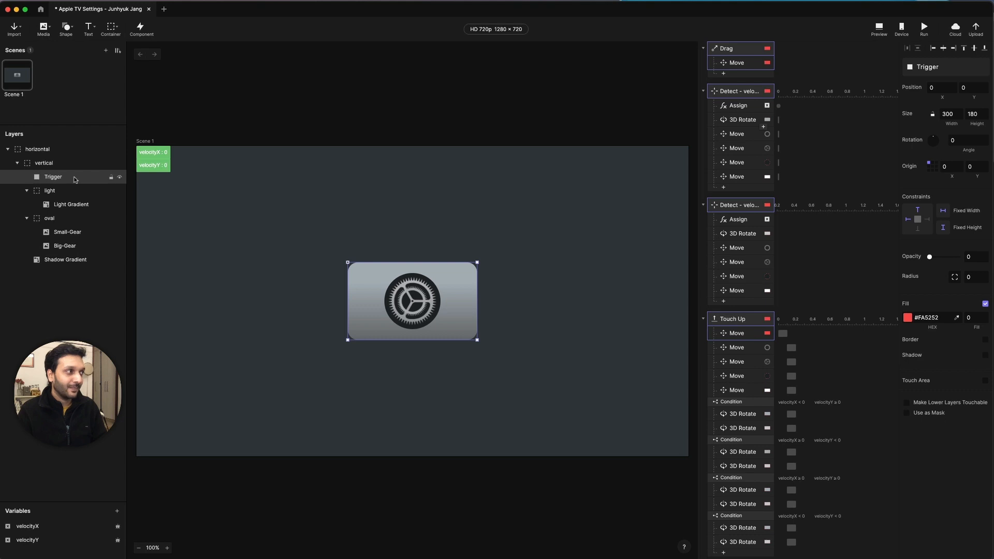
left_click(955, 257)
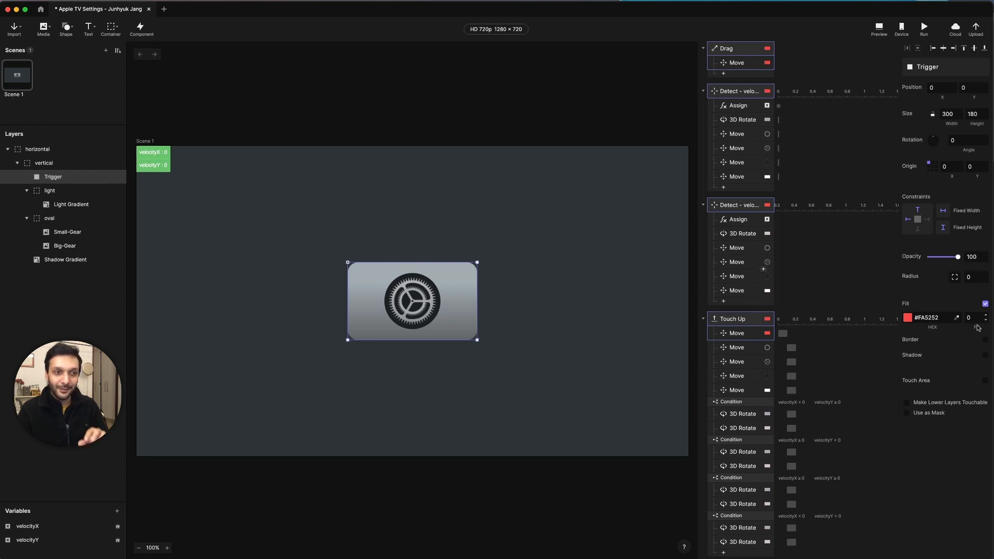
- Test the finished card interaction in the preview with the Trigger at full layer opacity and transparent fill
left_click(878, 30)
left_click_drag(525, 275, 379, 357)
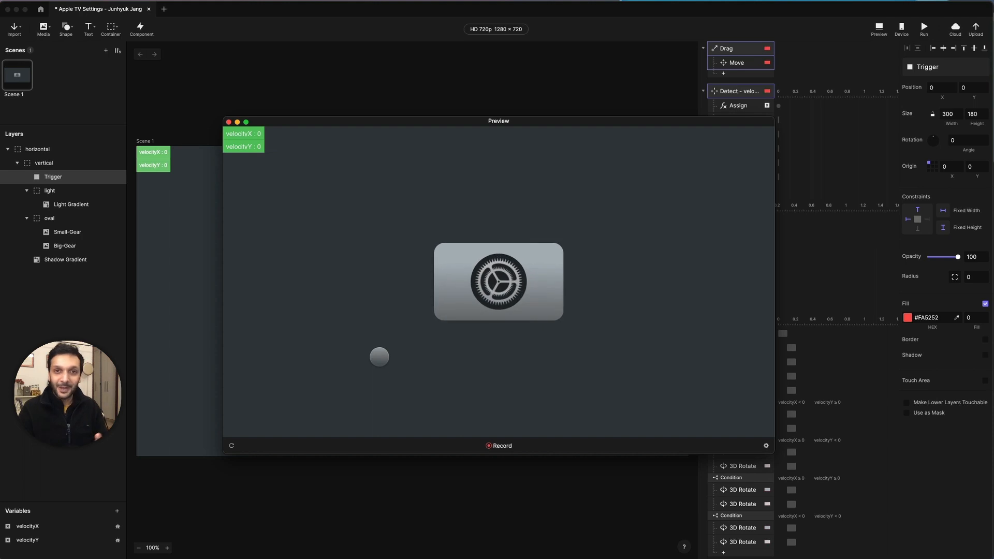